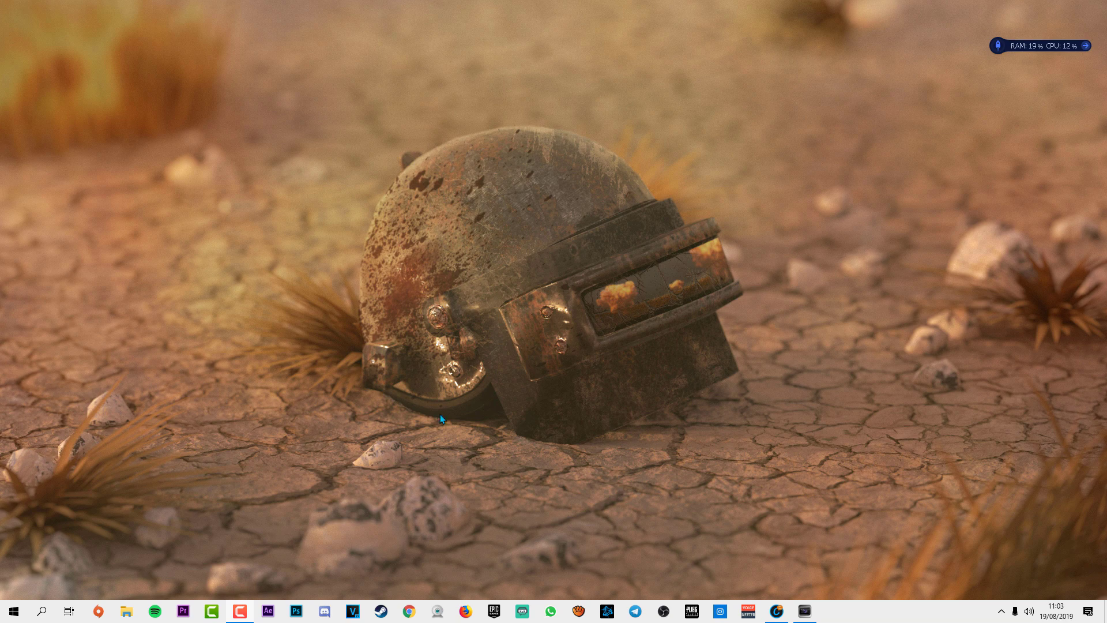
Restore the untitled Vegas Pro 10.0 project window from the taskbar.
mouse_move(806, 611)
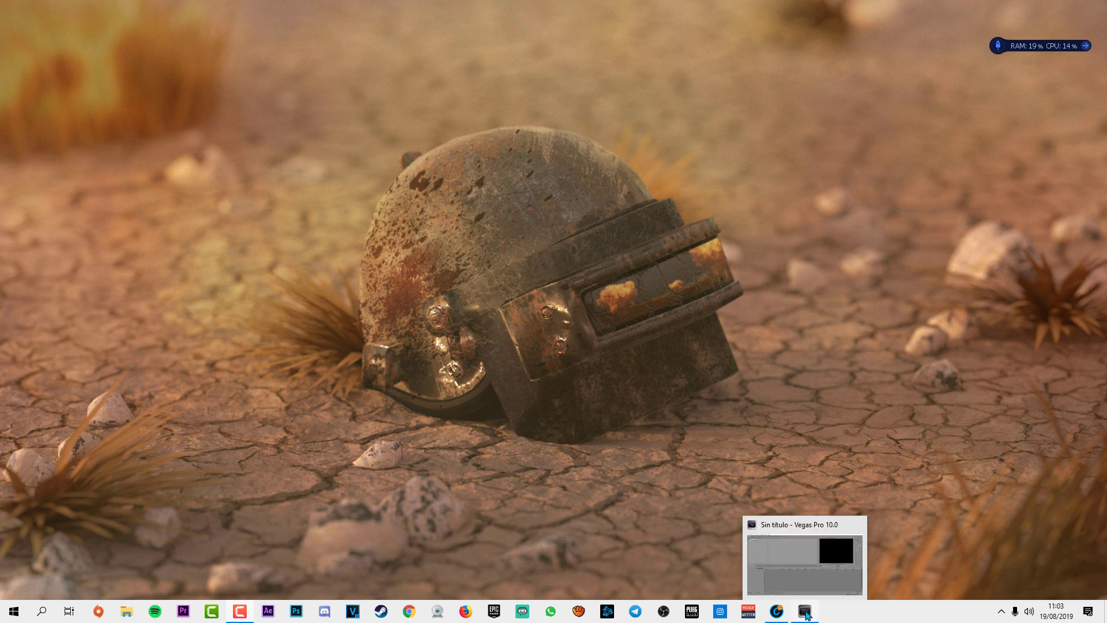
click(798, 580)
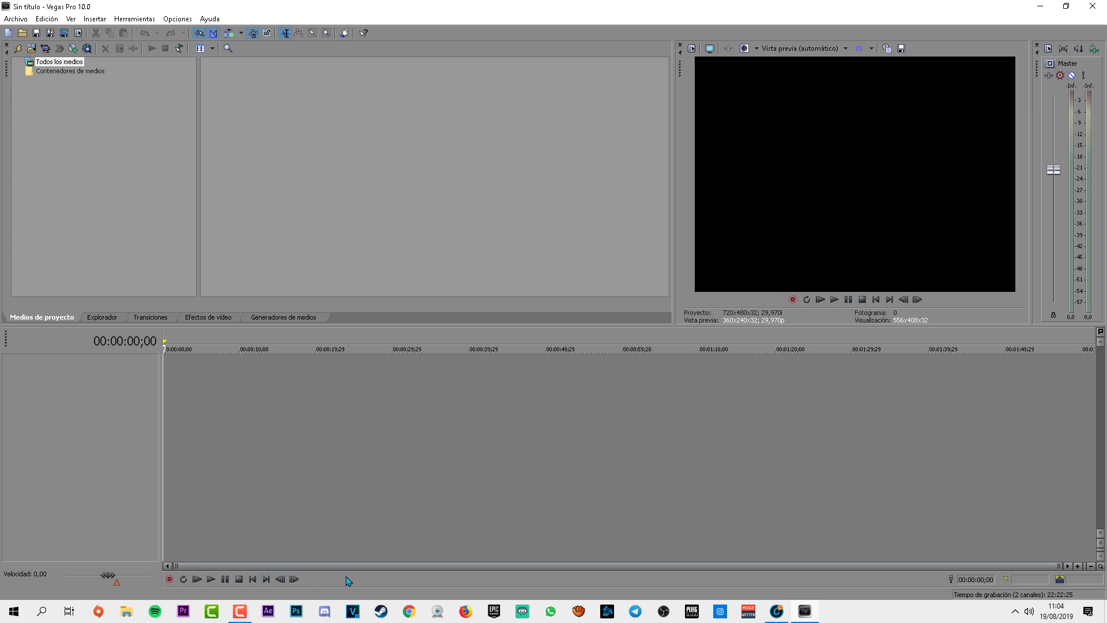
key(super+e)
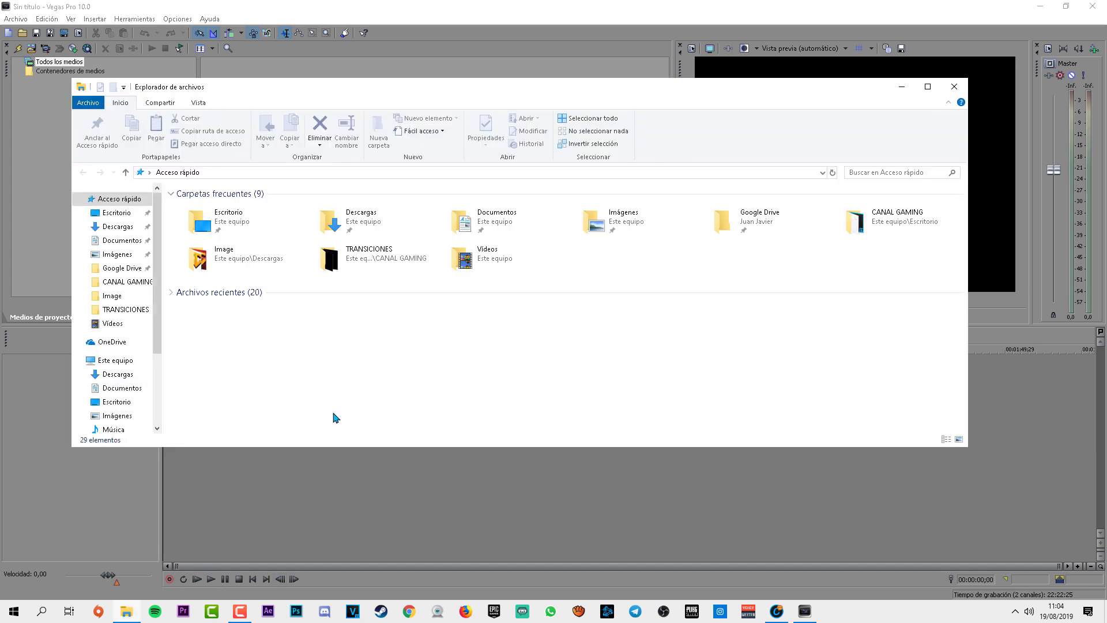
double_click(222, 262)
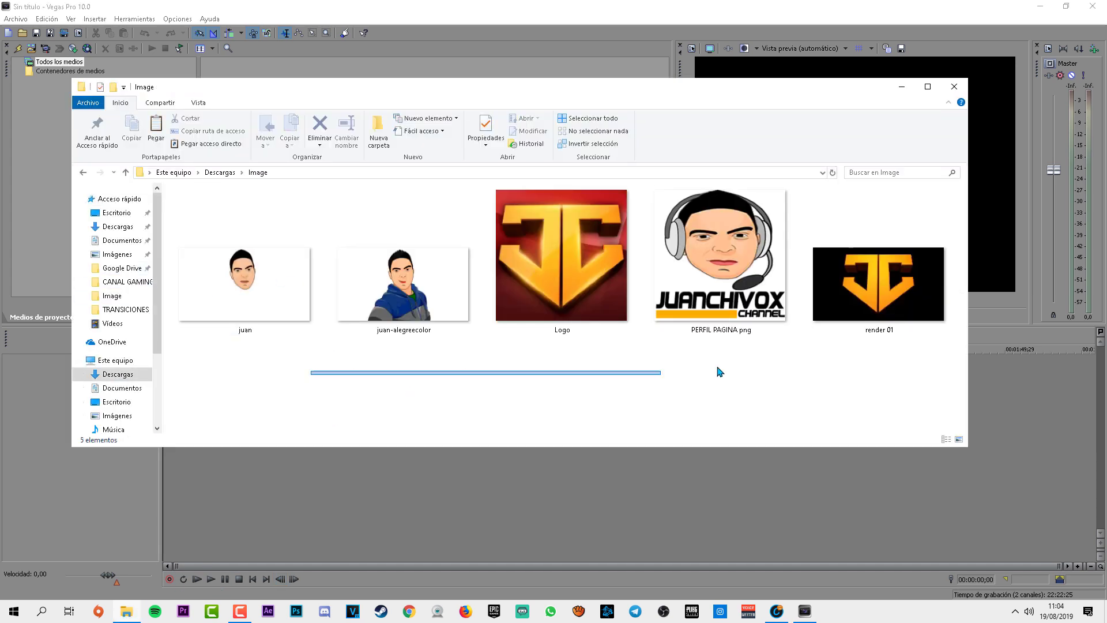
mouse_move(720, 372)
mouse_down()
mouse_move(888, 372)
mouse_move(291, 231)
mouse_move(571, 369)
mouse_up()
mouse_move(247, 360)
mouse_down()
mouse_move(907, 252)
mouse_move(828, 388)
mouse_up()
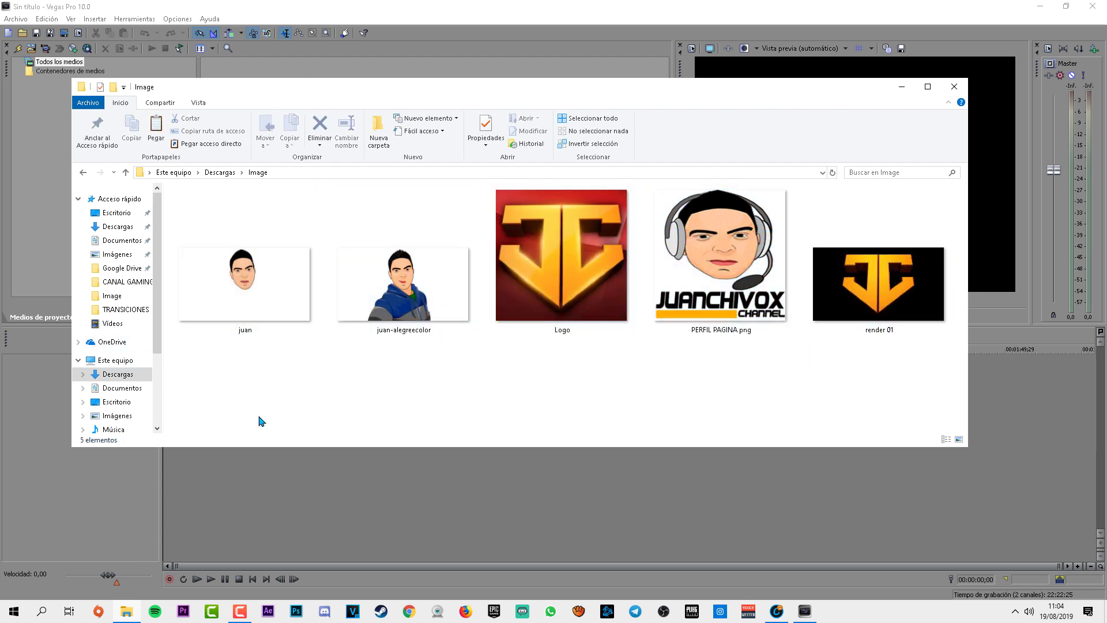
scroll(115, 375, down, 2)
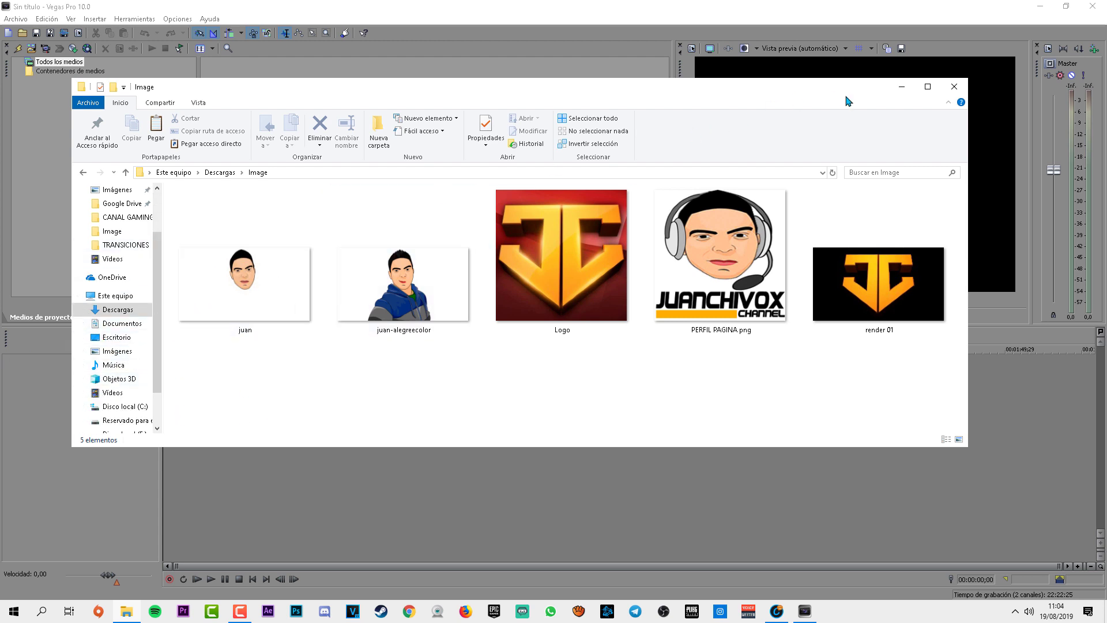
click(902, 88)
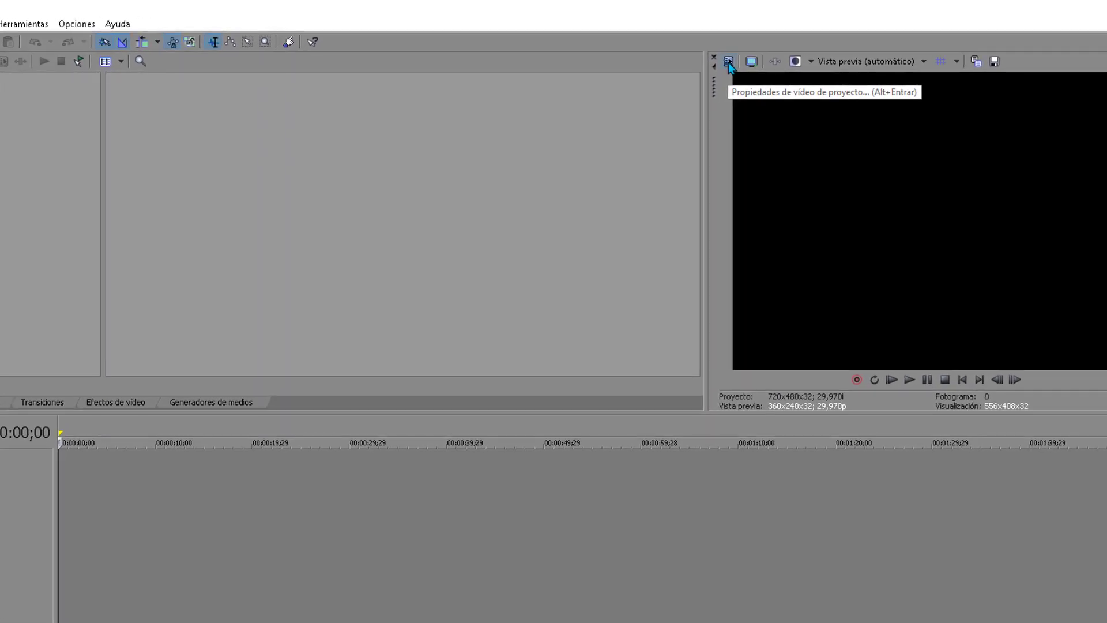
Set the project video template to HD 1080-60i (1920x1080) at 29,970 fps.
click(728, 62)
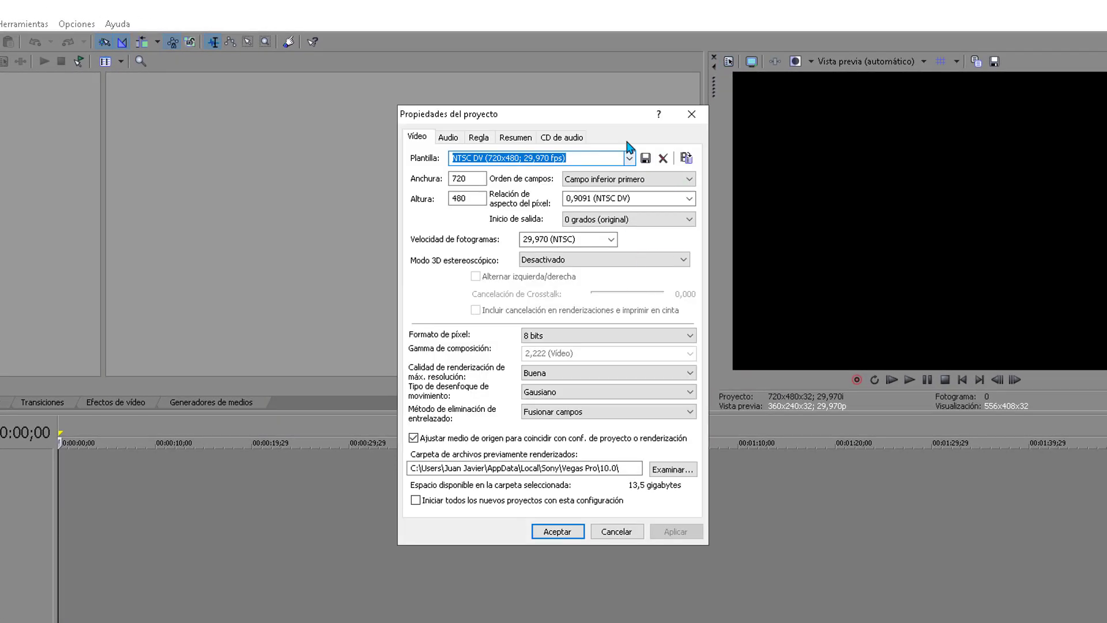
drag(614, 119, 456, 138)
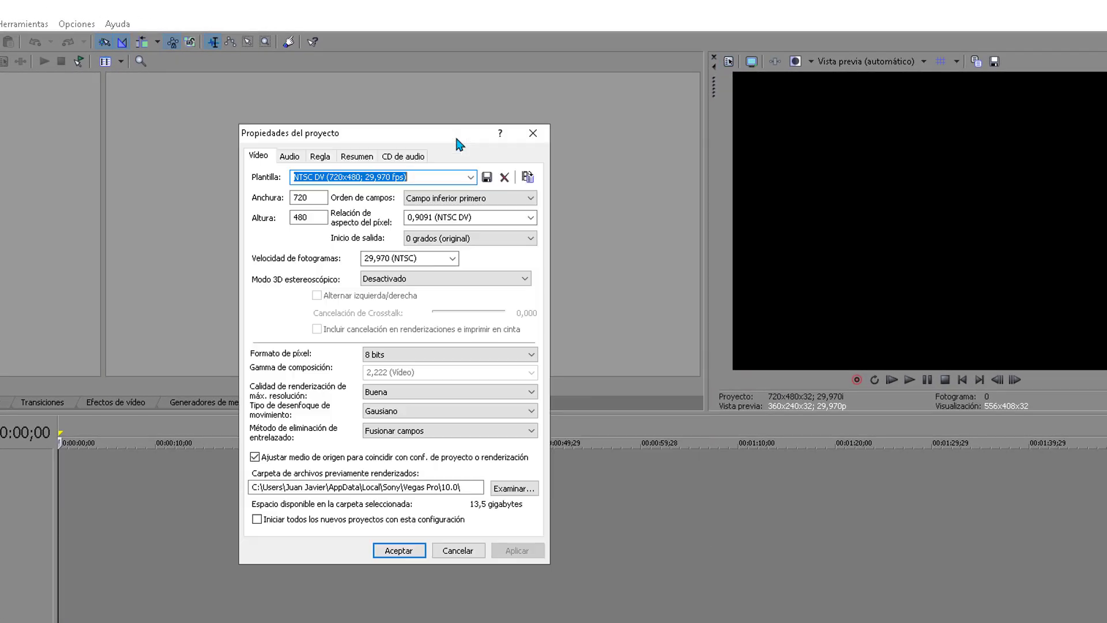
click(474, 176)
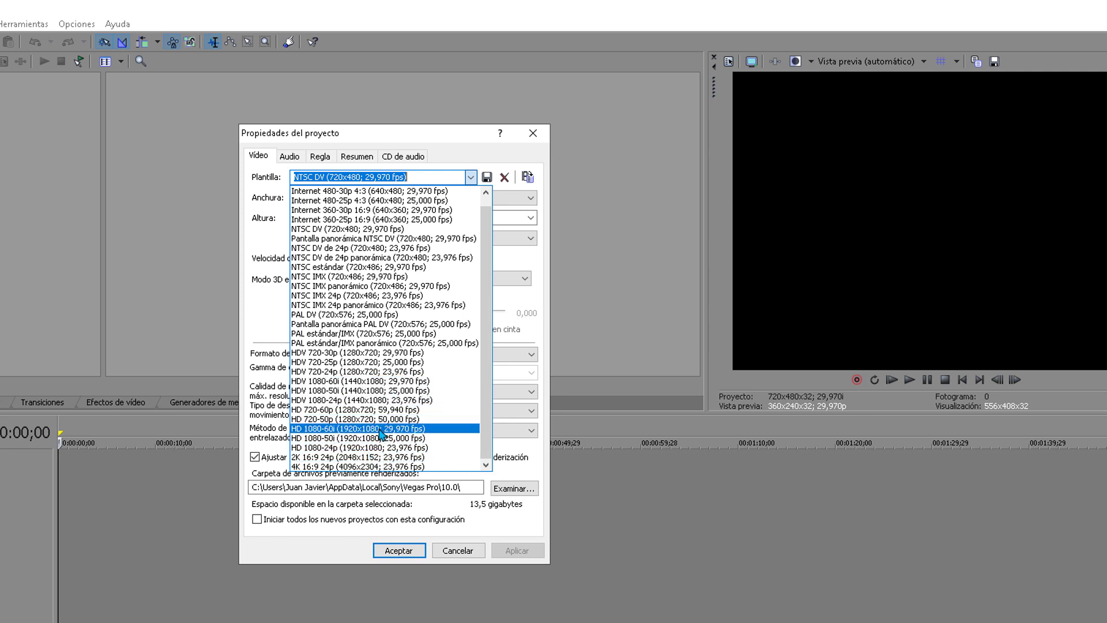
click(416, 430)
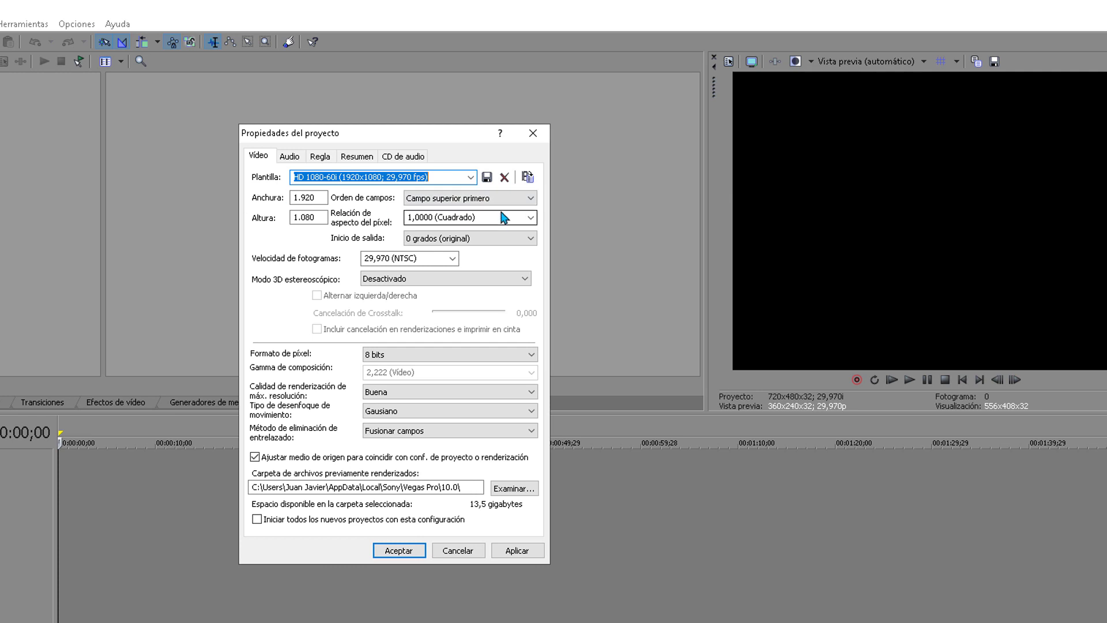
click(453, 258)
click(392, 338)
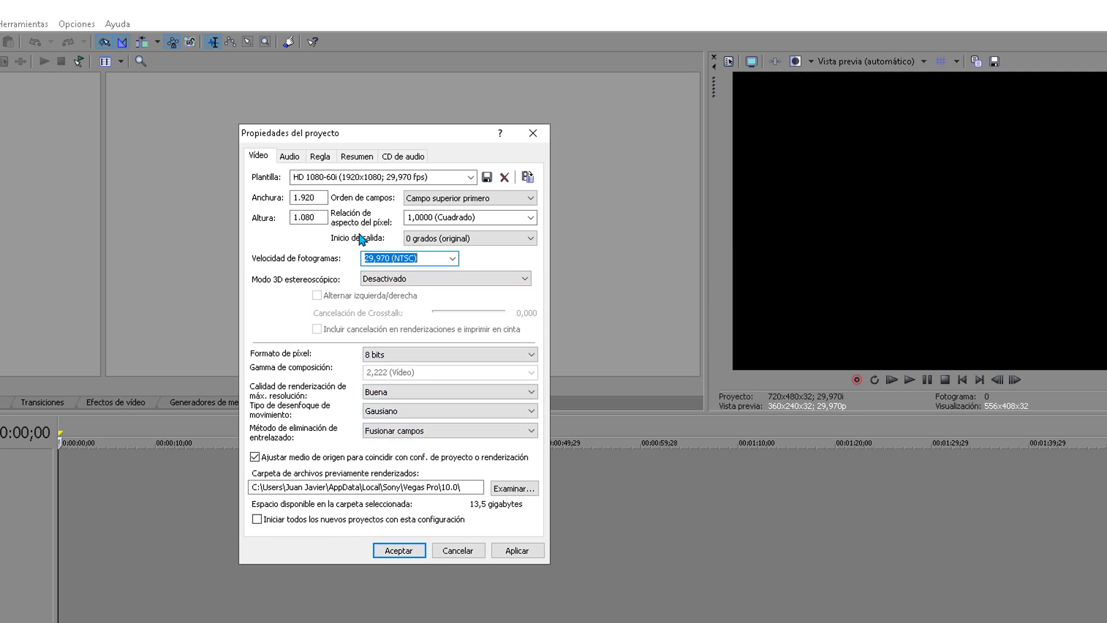
Review the Audio, Ruler, Summary and Audio CD tabs, then apply and accept the settings.
click(304, 156)
click(321, 157)
click(349, 156)
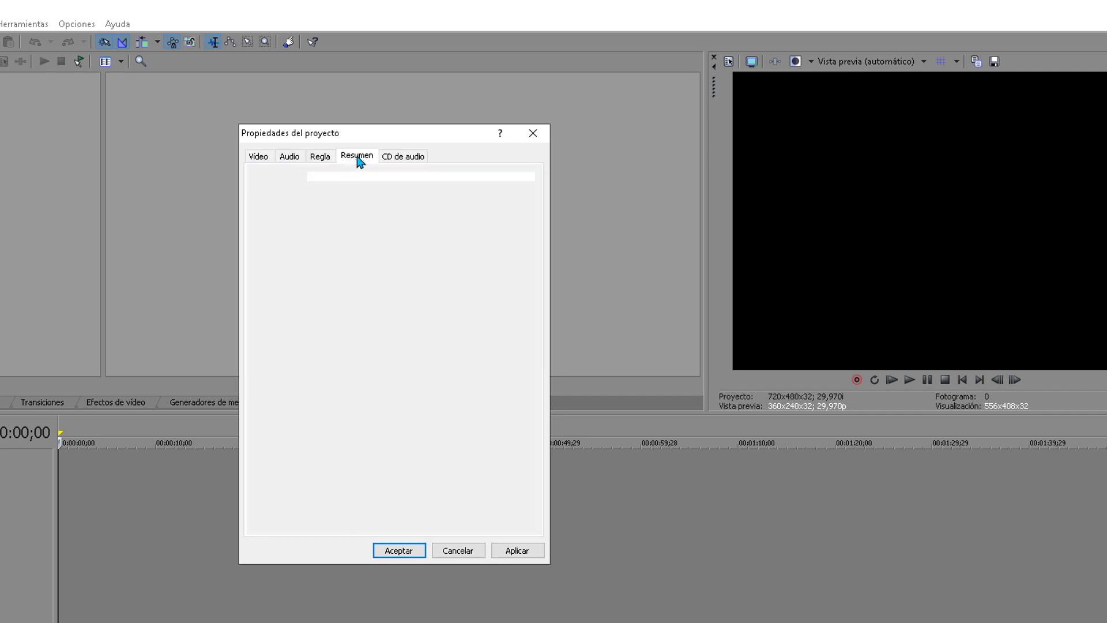
click(388, 155)
click(261, 156)
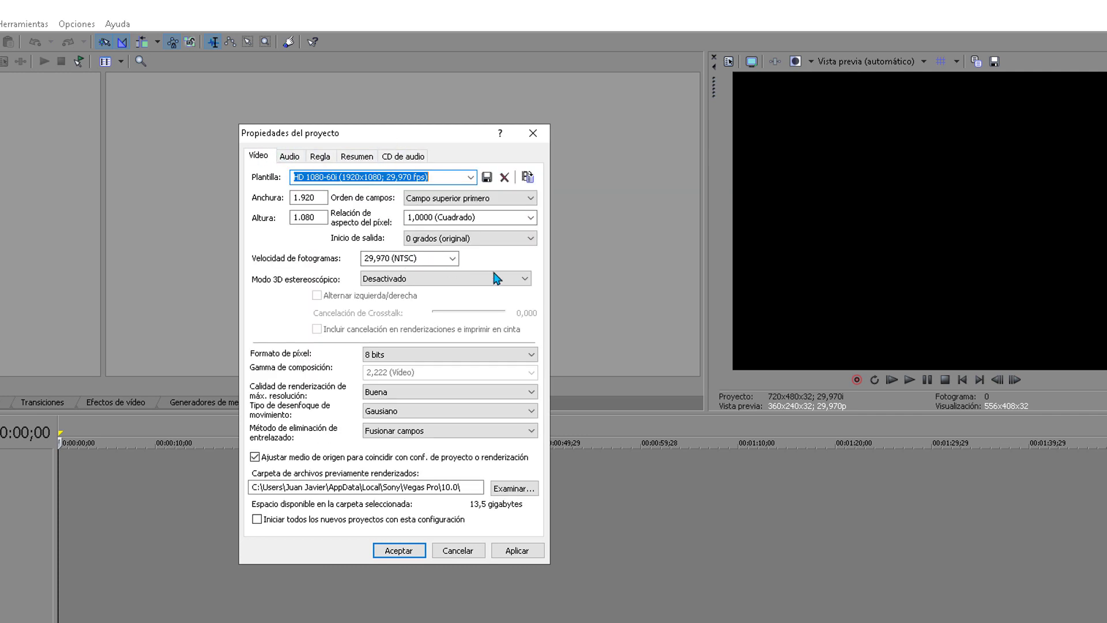
click(517, 550)
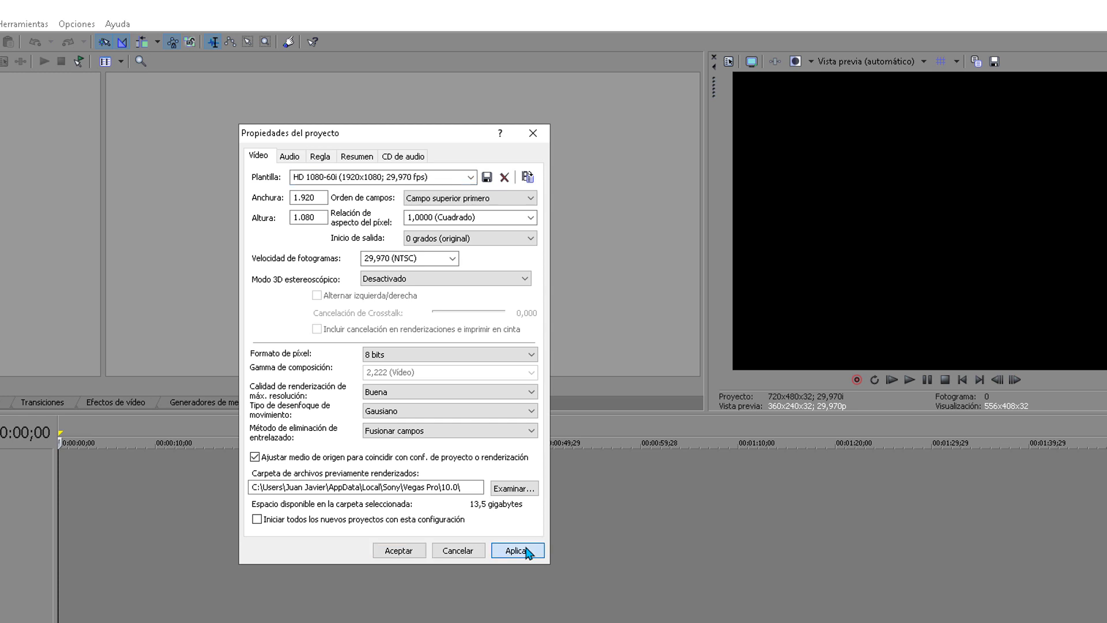
click(399, 551)
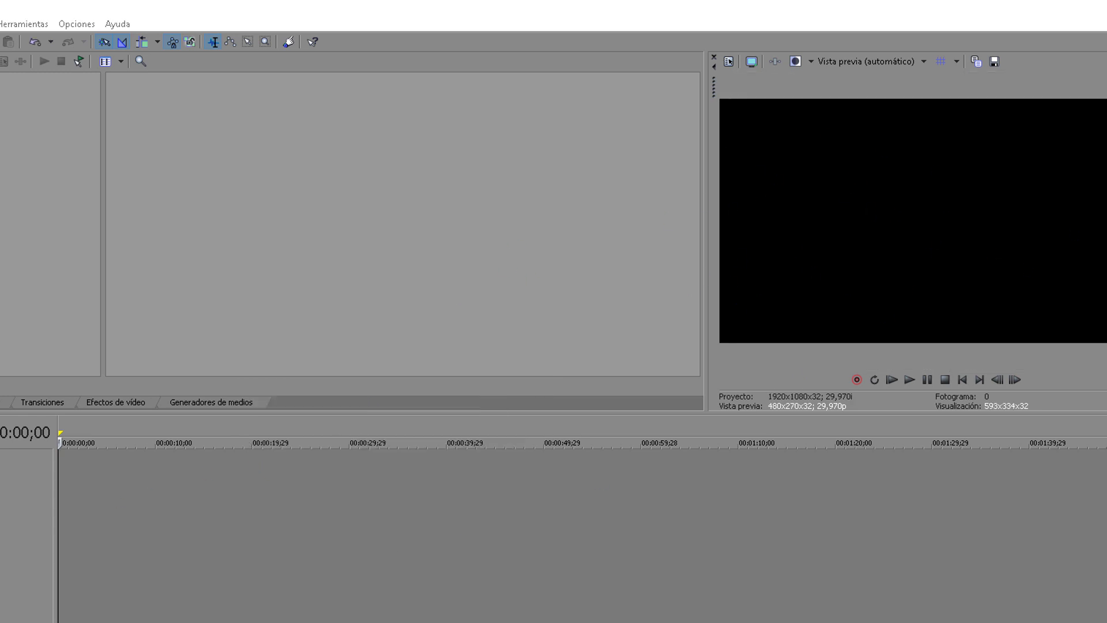
key(alt+Tab)
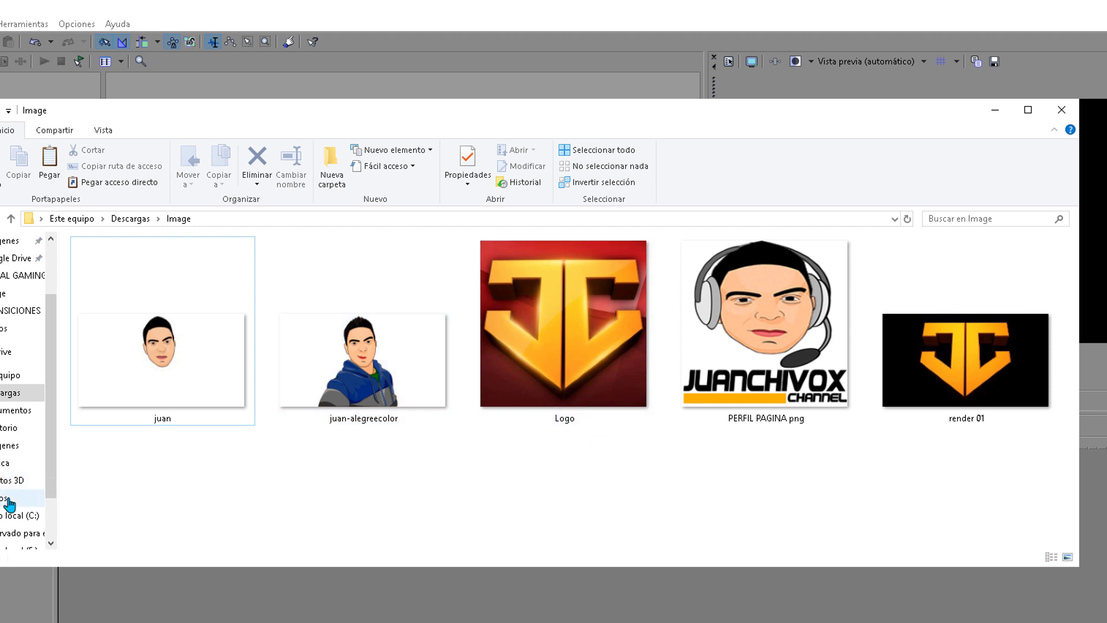
Drag the electrolytes video from the Vídeos folder onto the start of the Vegas timeline.
click(23, 498)
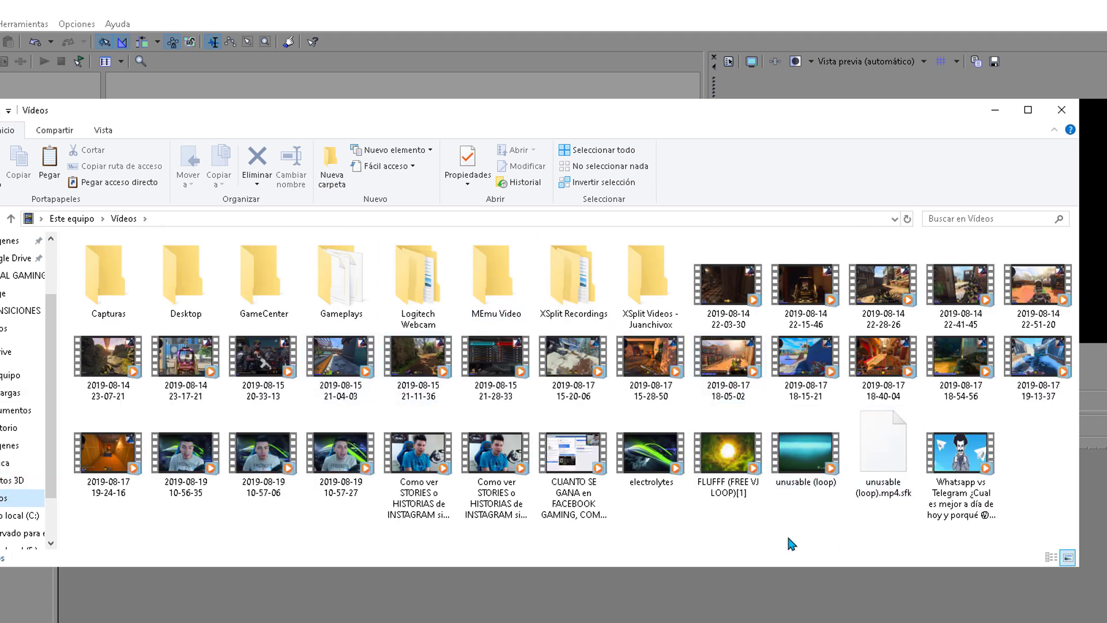
click(715, 473)
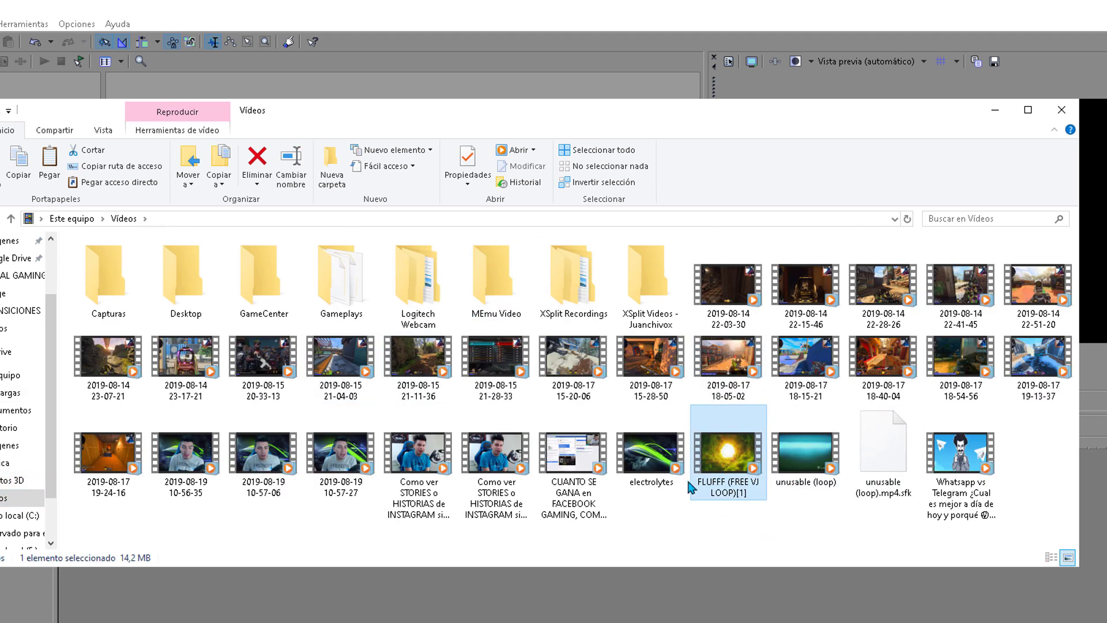
click(669, 471)
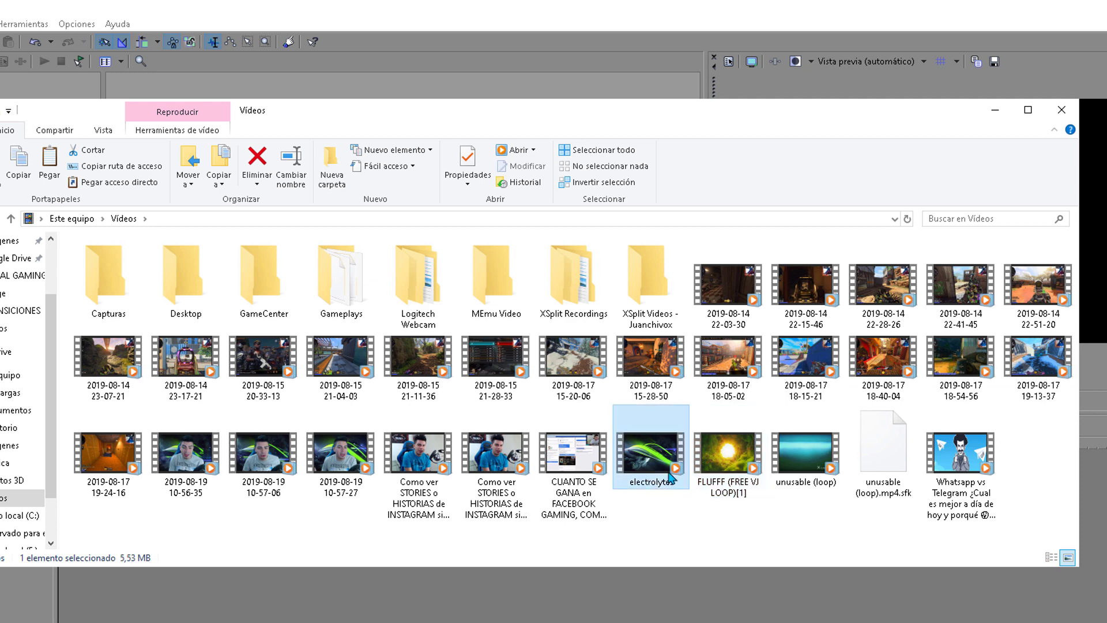
drag(669, 476, 139, 596)
drag(67, 585, 34, 519)
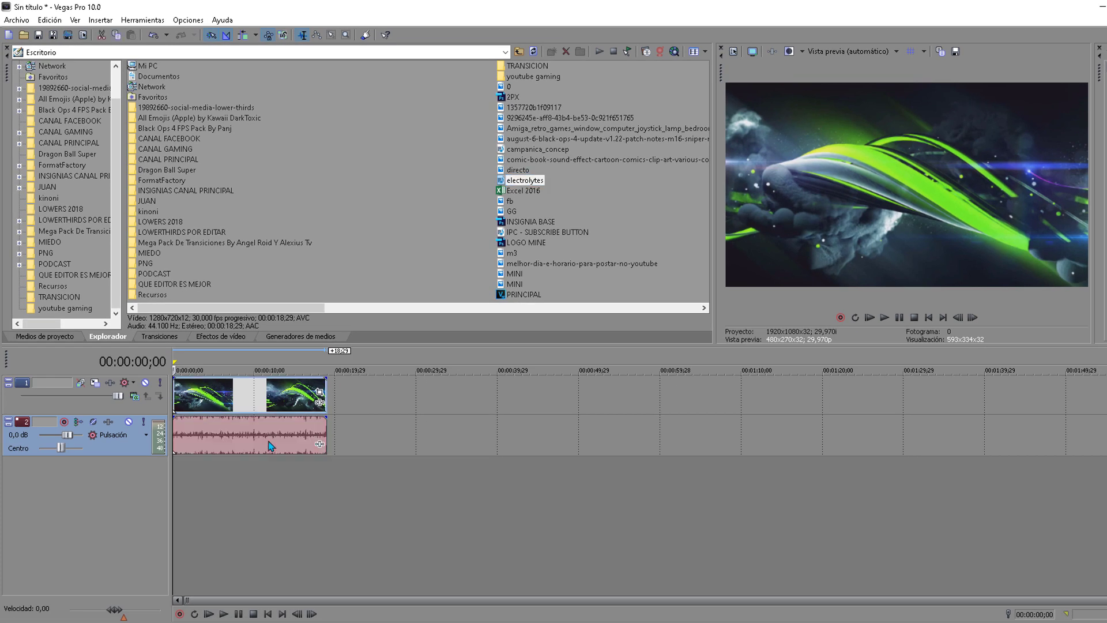
click(268, 437)
click(239, 438)
click(237, 435)
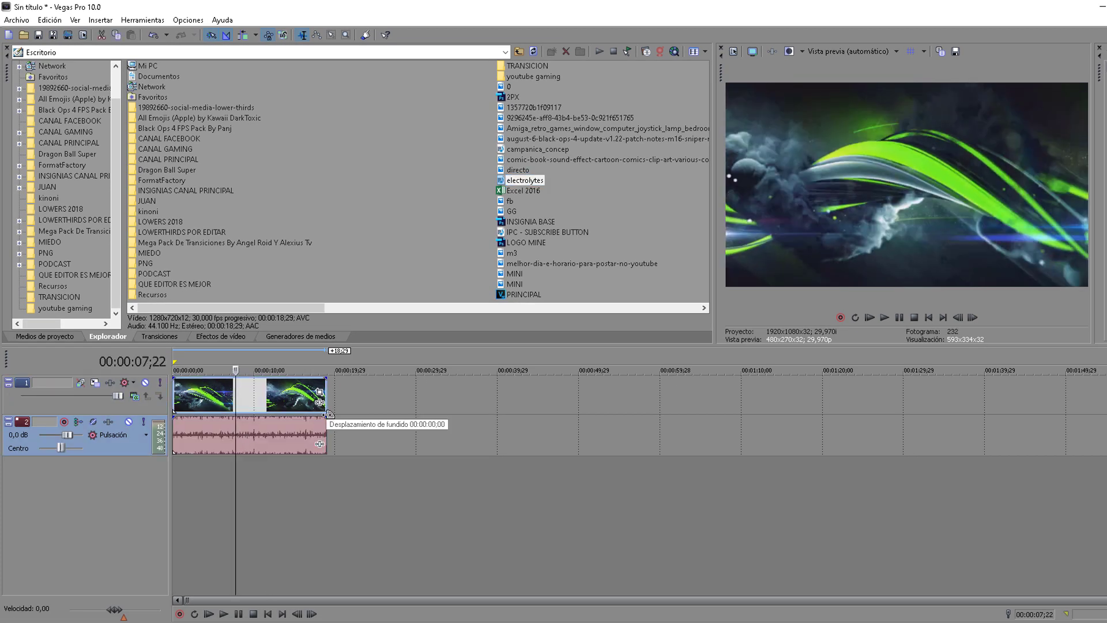
scroll(460, 425, up, 2)
scroll(452, 415, up, 2)
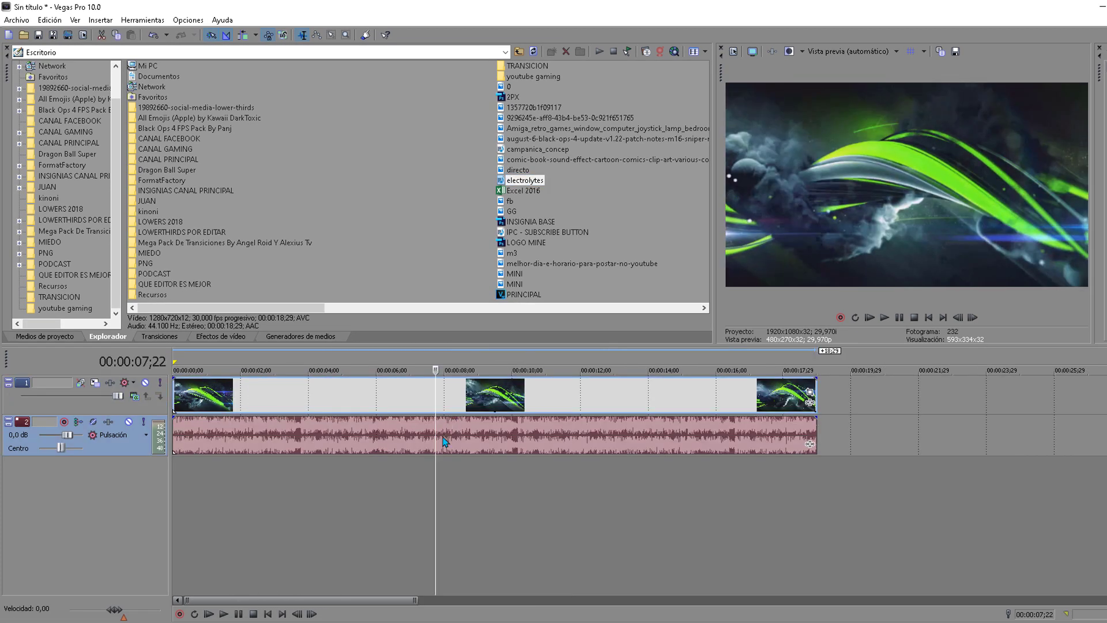
click(444, 441)
click(353, 438)
click(340, 436)
click(299, 436)
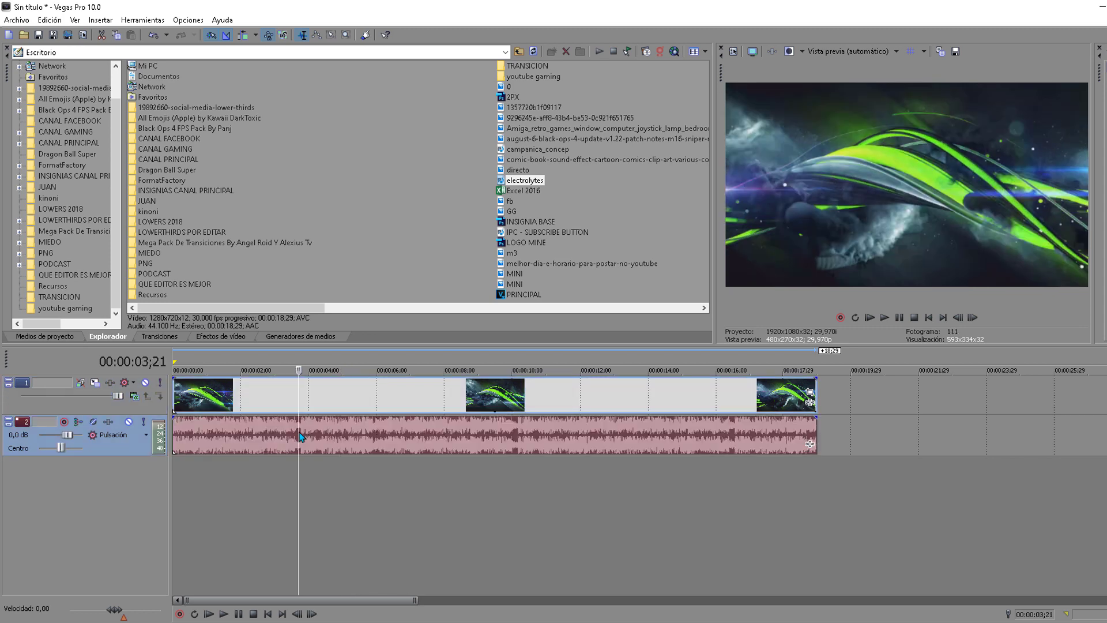
click(334, 399)
click(248, 429)
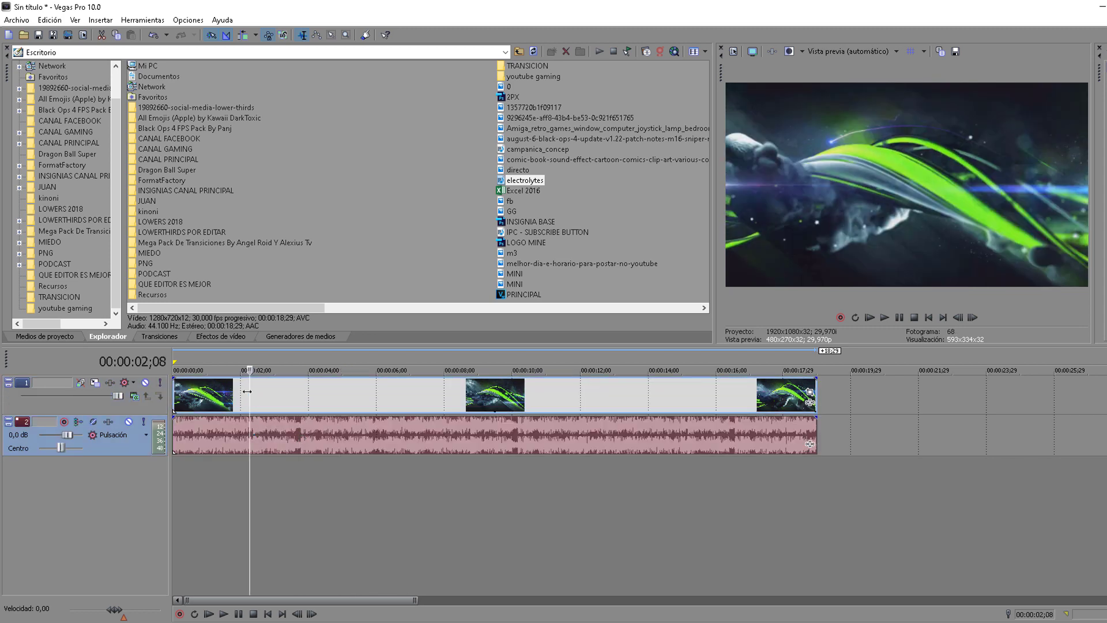
click(225, 430)
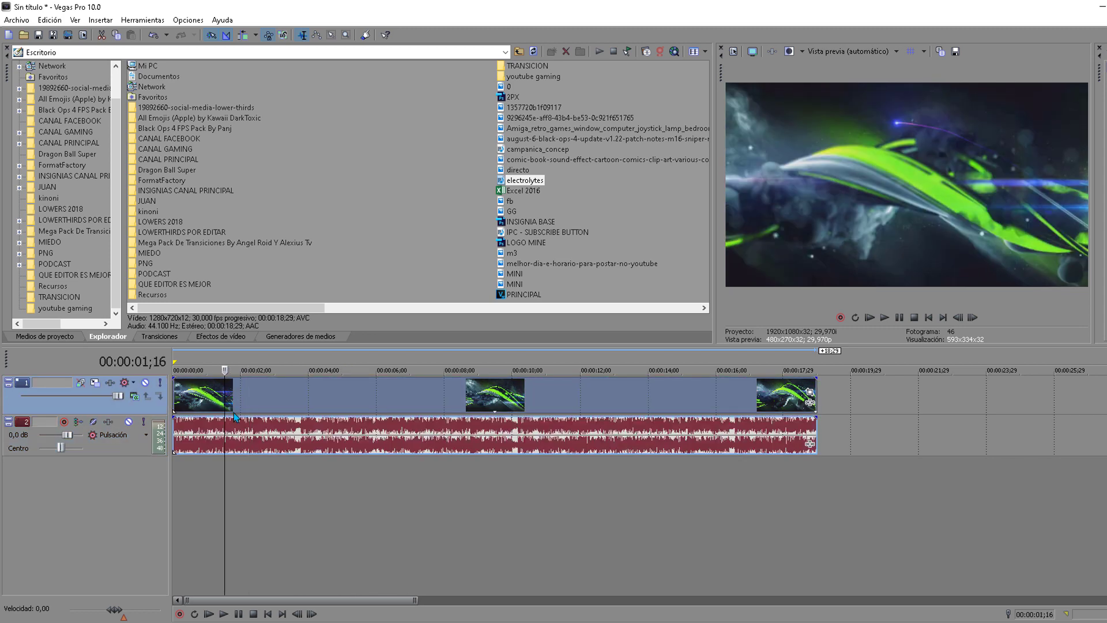
click(335, 432)
click(371, 442)
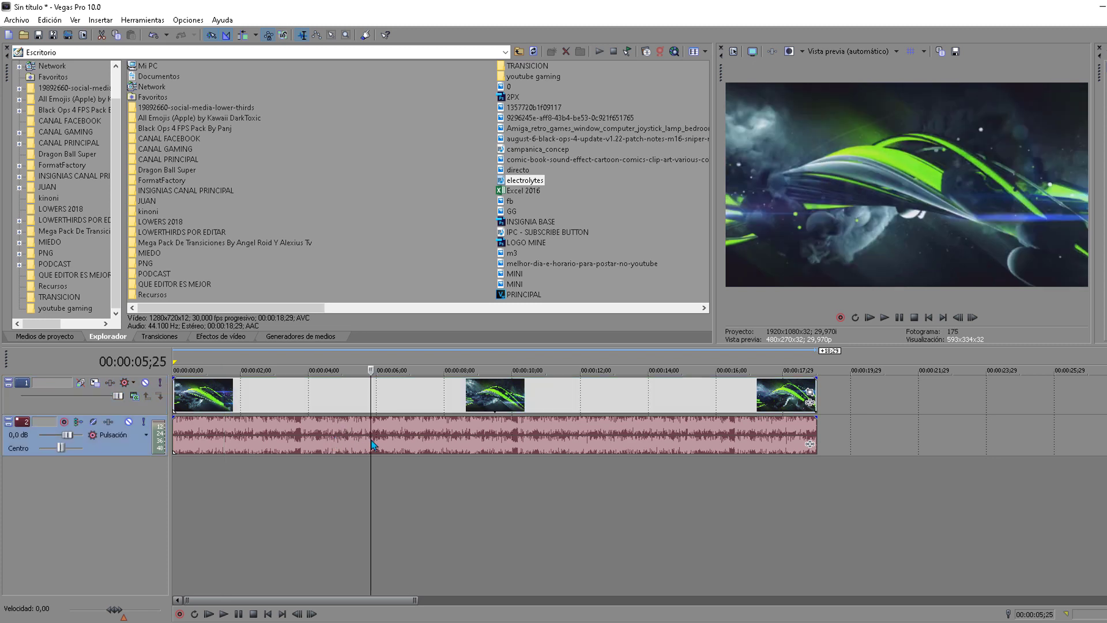
Delete the clip's audio event and place the edit cursor at 00:00:01;03.
key(Delete)
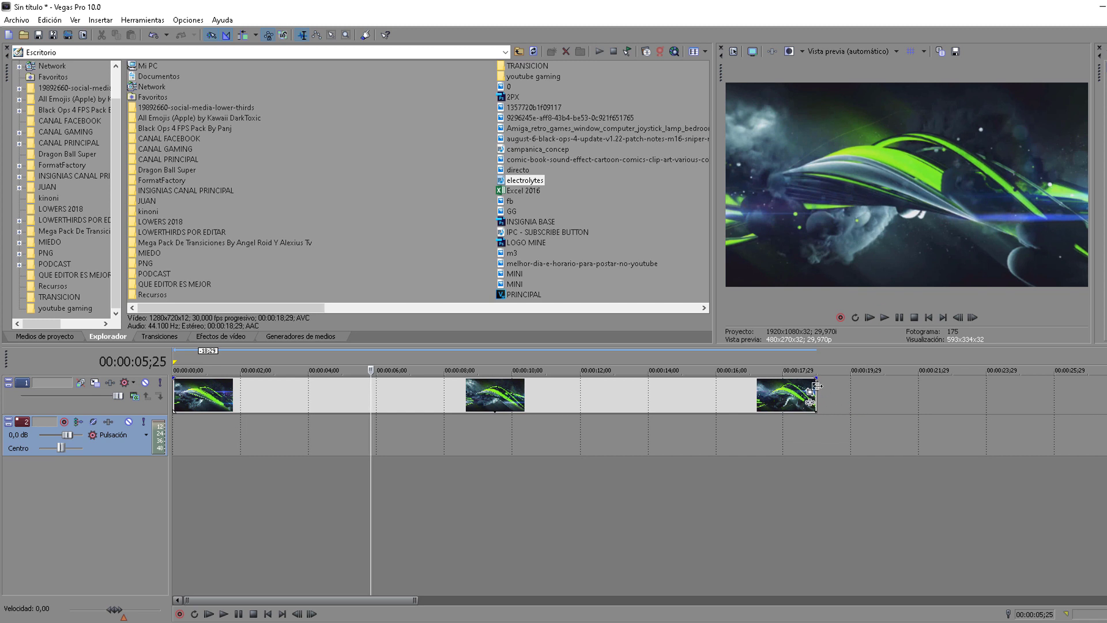
scroll(242, 386, up, 2)
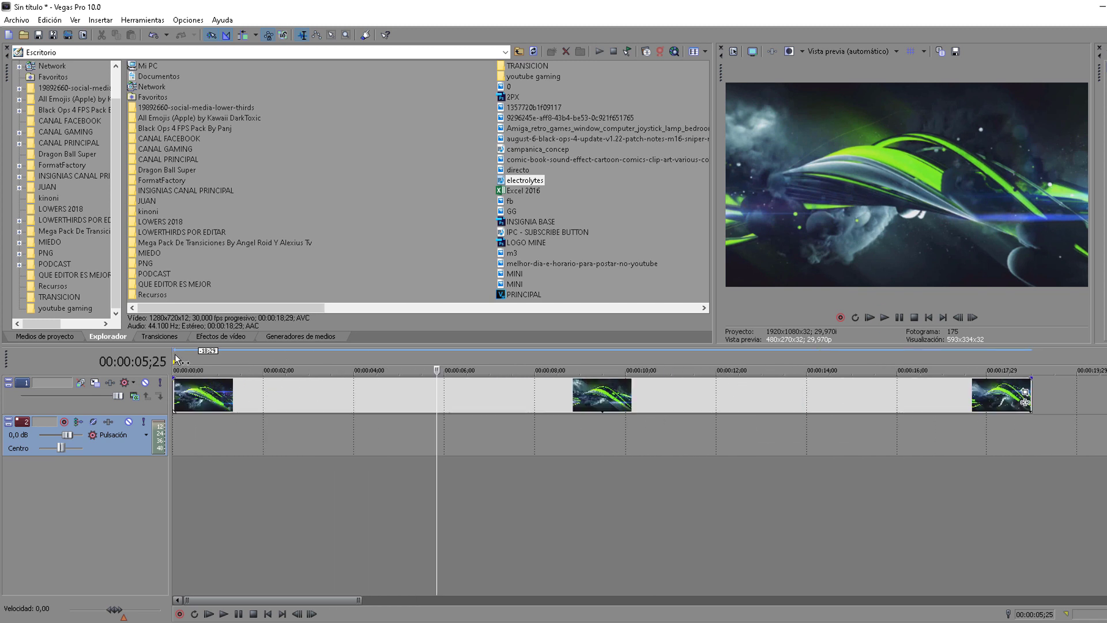
click(175, 359)
scroll(193, 371, up, 5)
scroll(193, 371, up, 5)
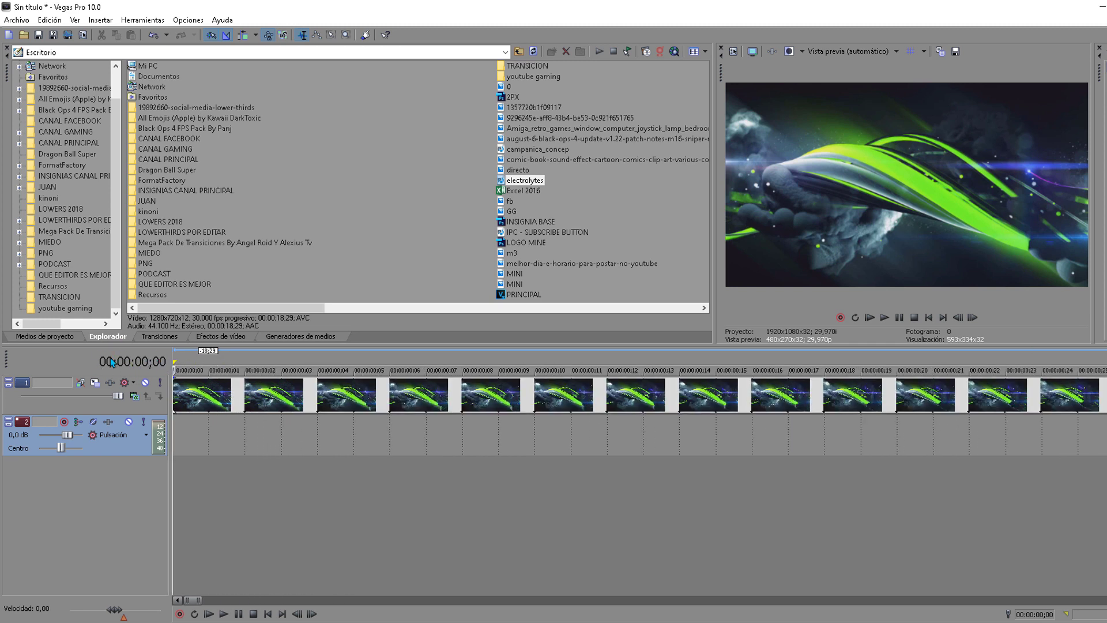
click(192, 355)
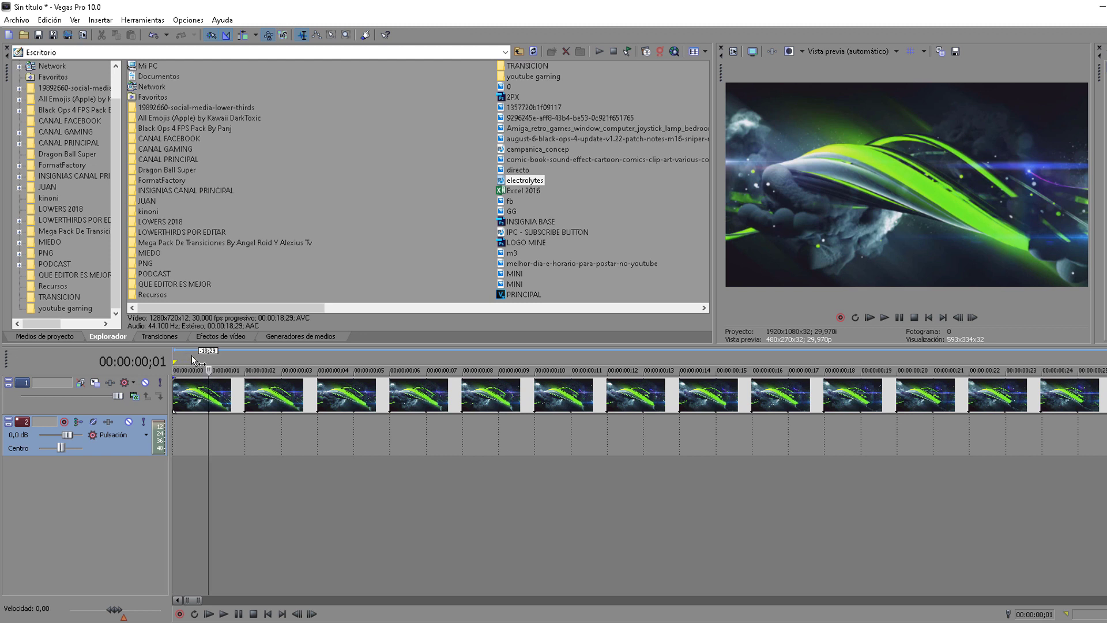
click(240, 362)
drag(244, 355, 863, 382)
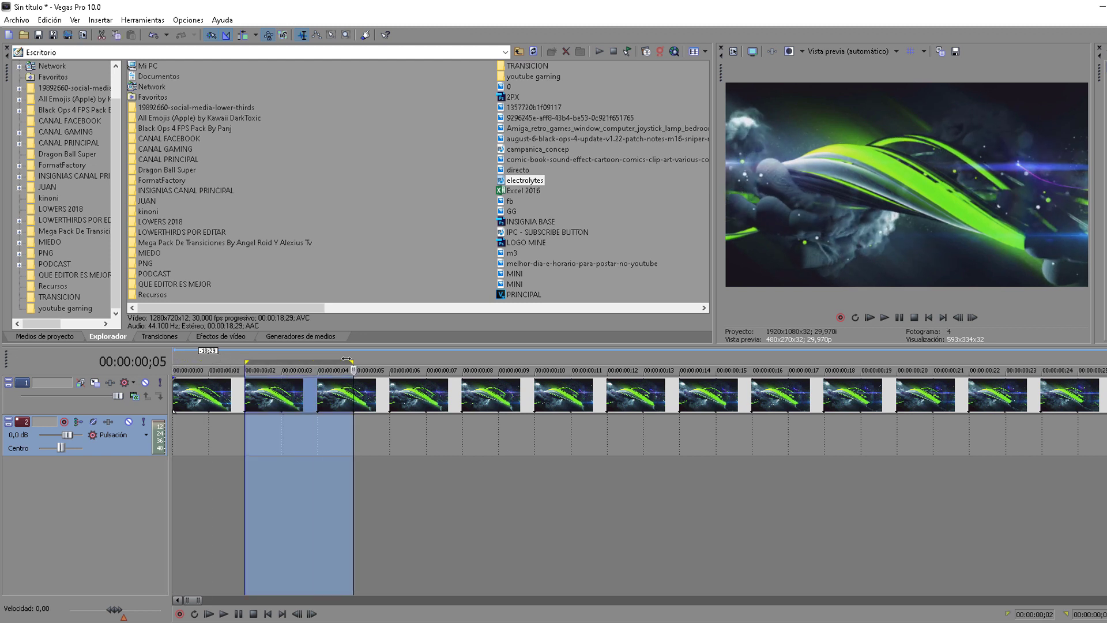
scroll(867, 382, down, 4)
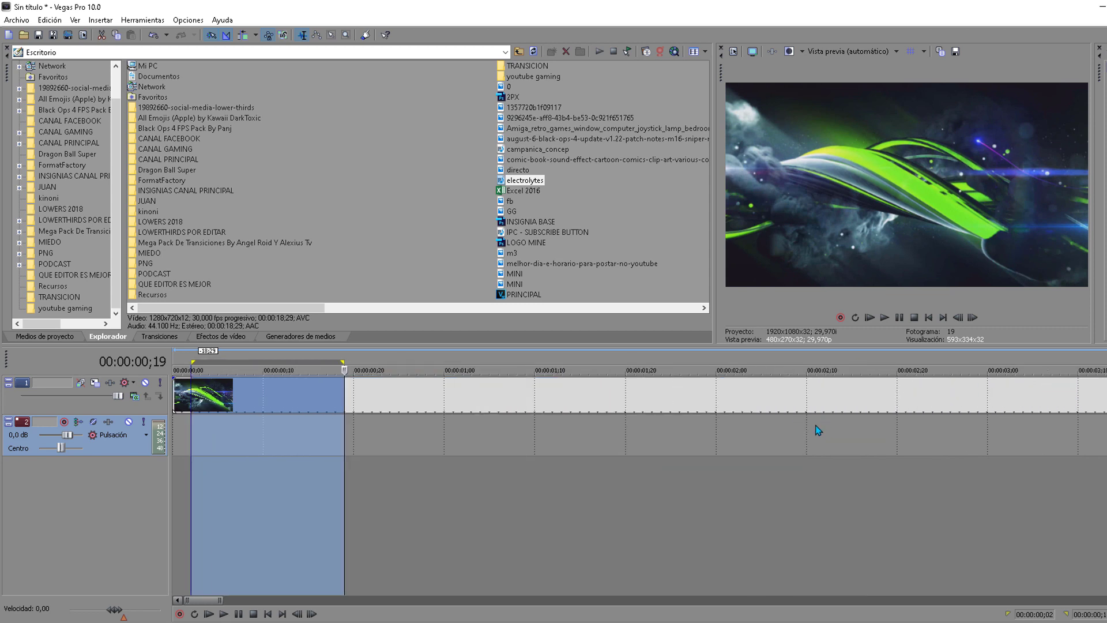
click(399, 363)
click(472, 363)
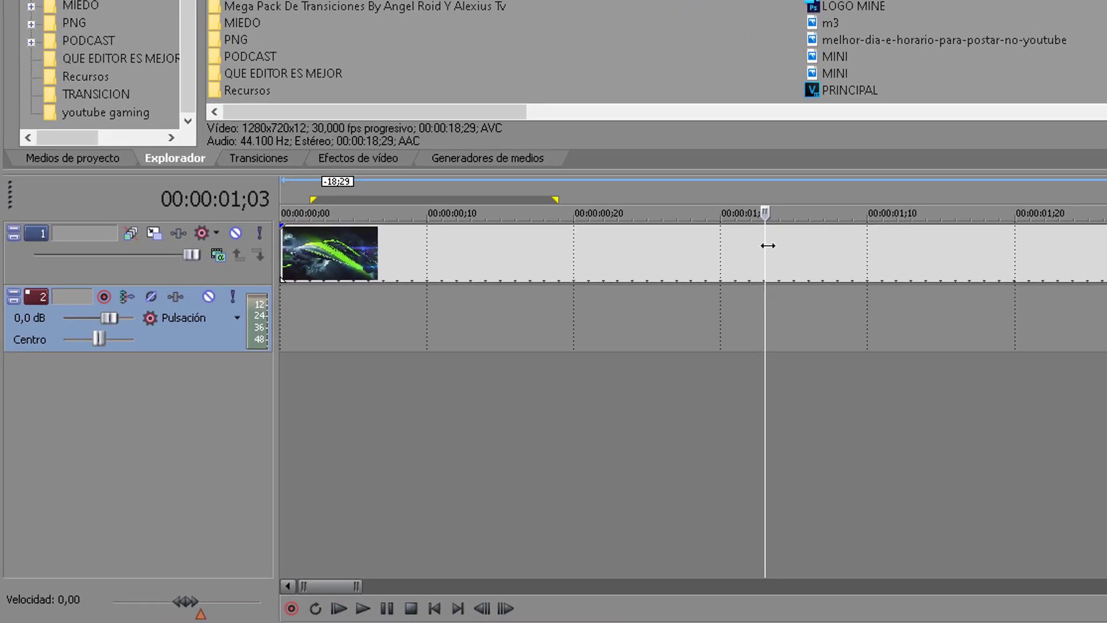
Split the background clip at 00:00:01;03 and delete the part after the split.
click(458, 406)
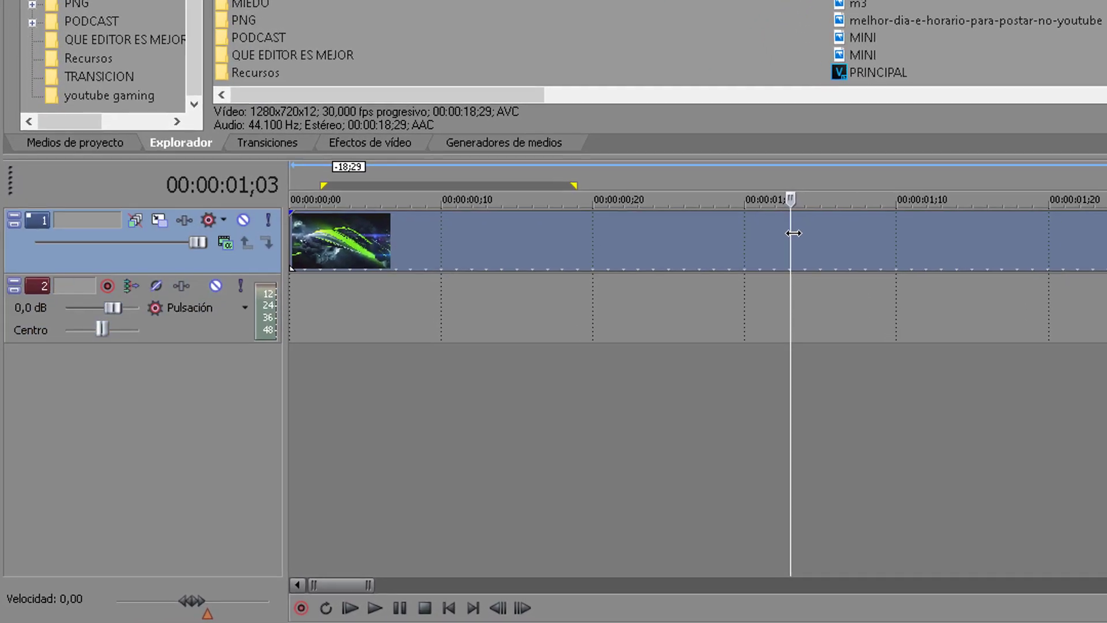
key(s)
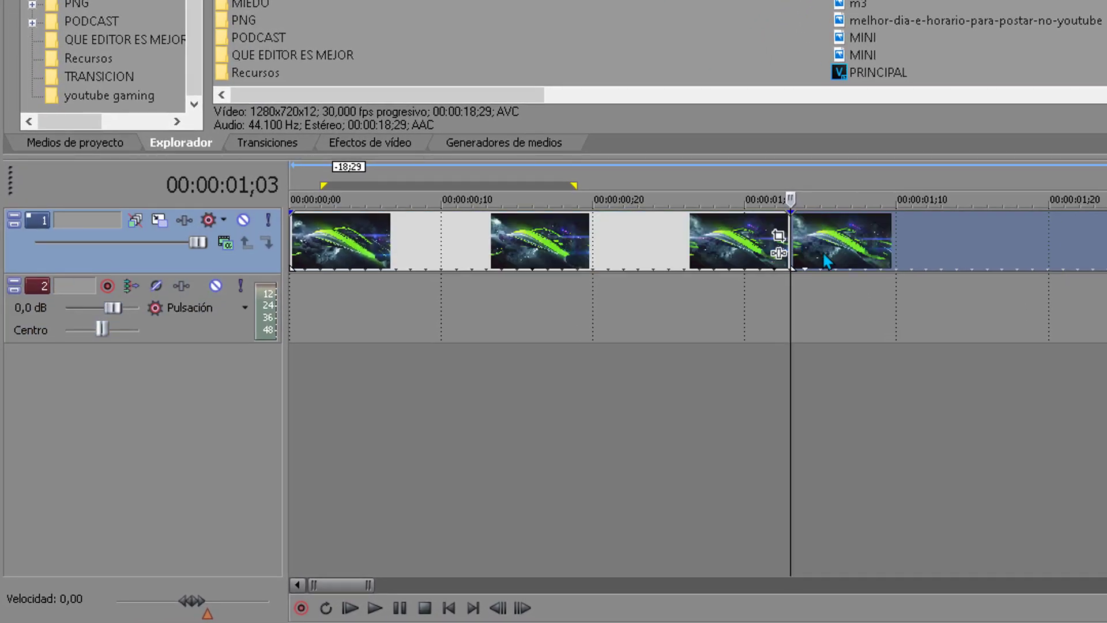
click(820, 253)
key(Delete)
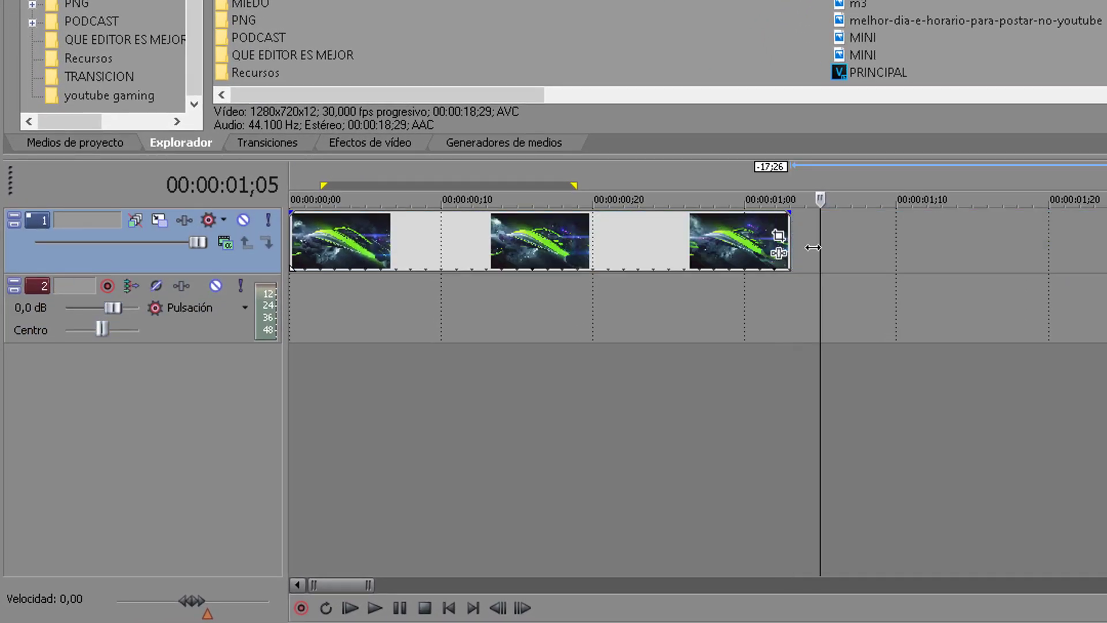
Select a time range over the trimmed clip and return the cursor to the start.
click(531, 242)
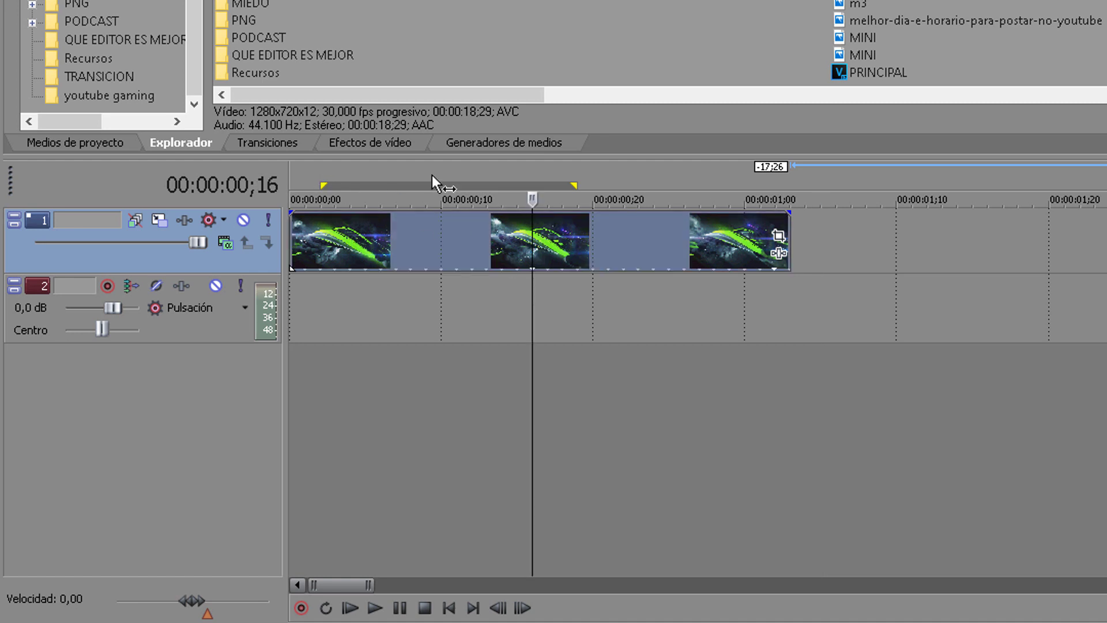
click(295, 173)
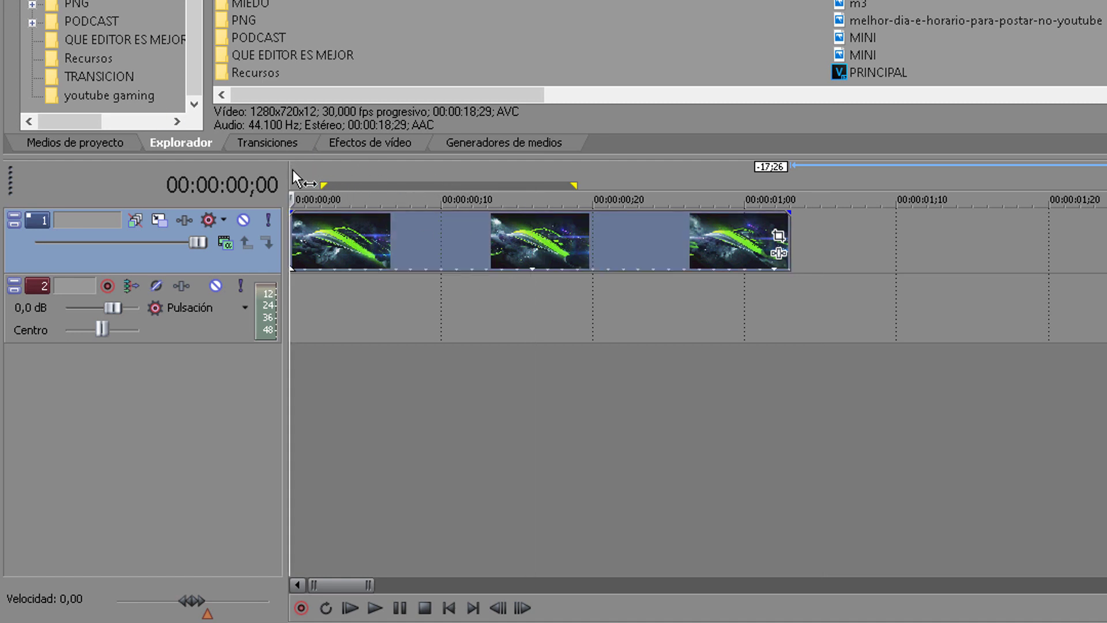
drag(294, 173, 785, 199)
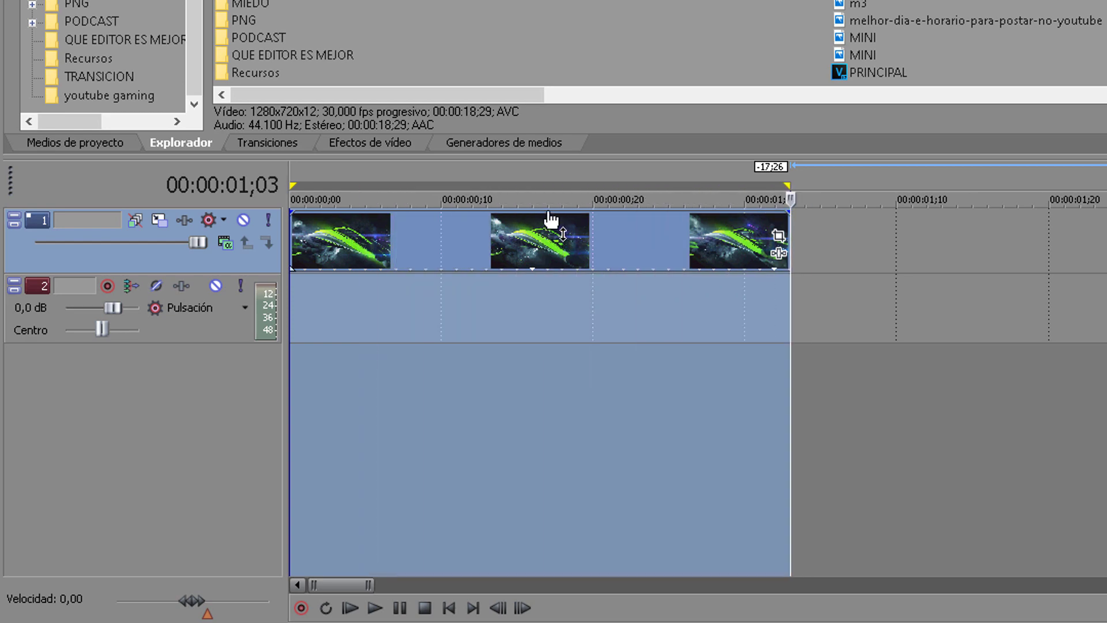
click(308, 176)
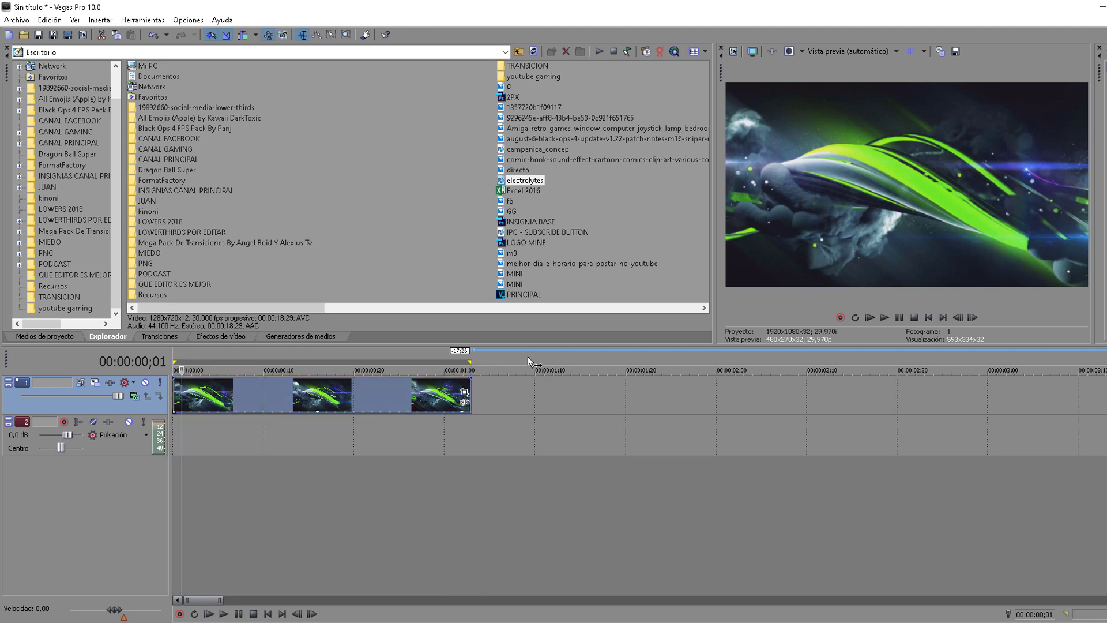
click(498, 351)
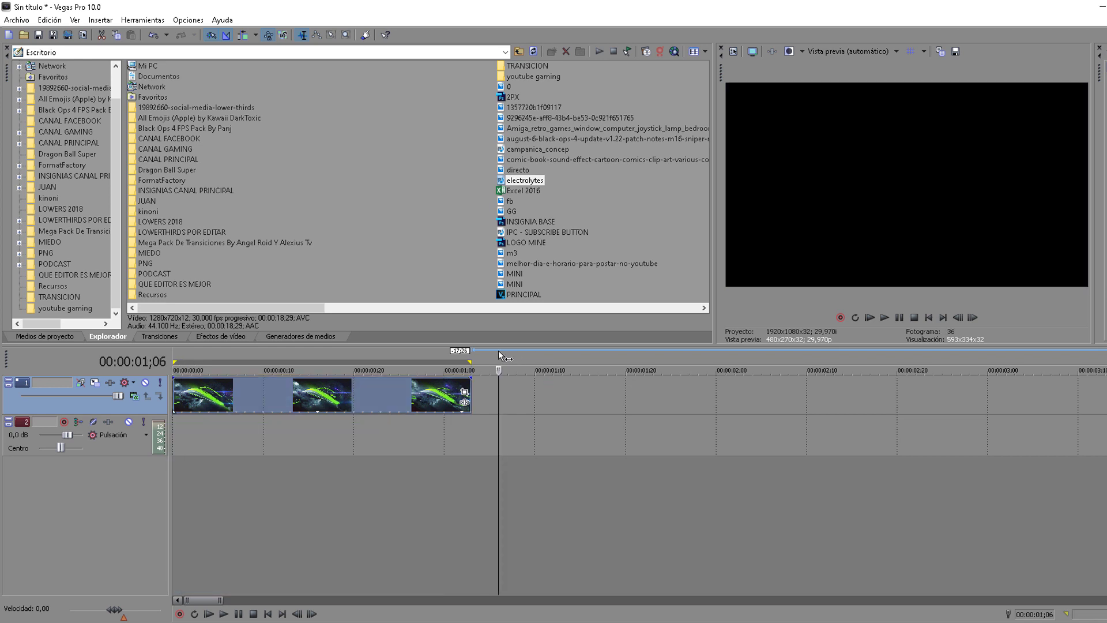
click(174, 353)
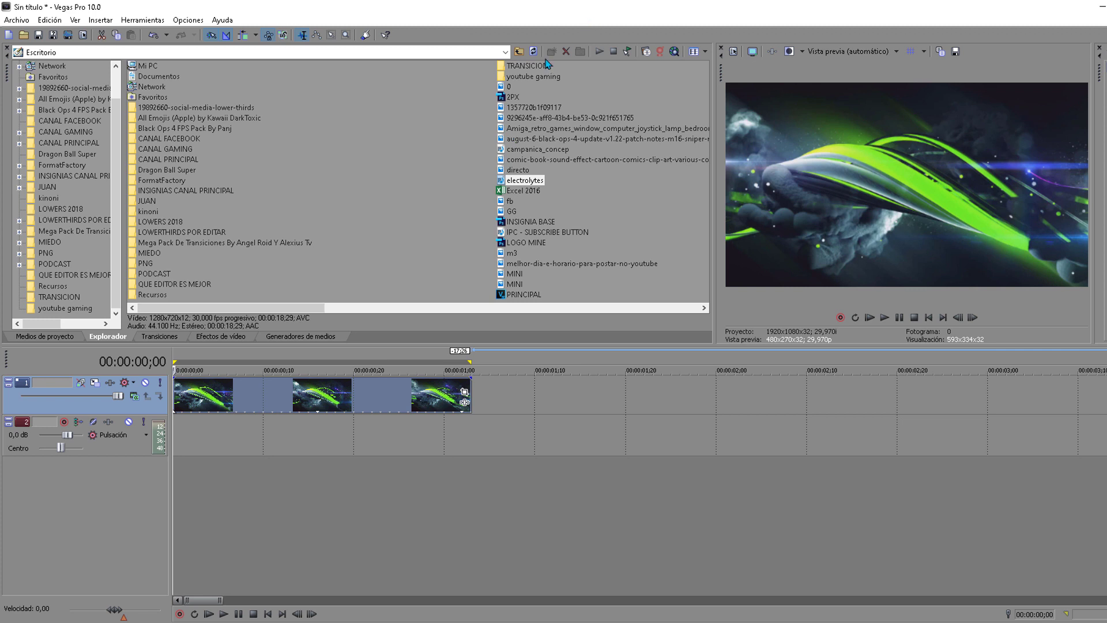
Insert a new video track with the bkB5GLb image, shortened to under a second.
click(97, 20)
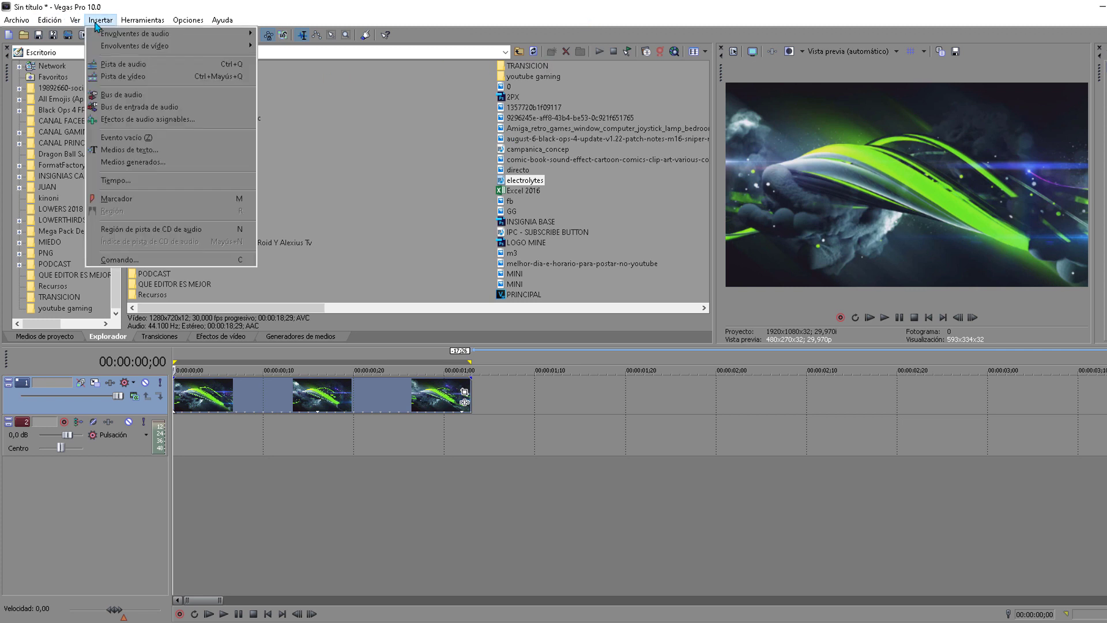
click(141, 82)
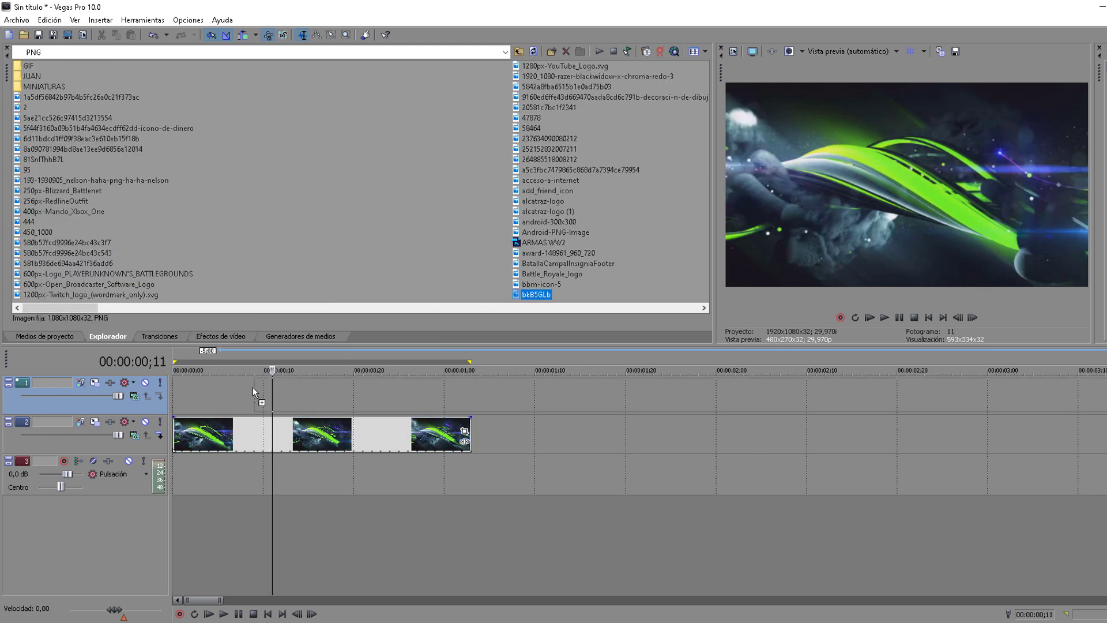
drag(261, 392, 271, 392)
scroll(458, 419, down, 5)
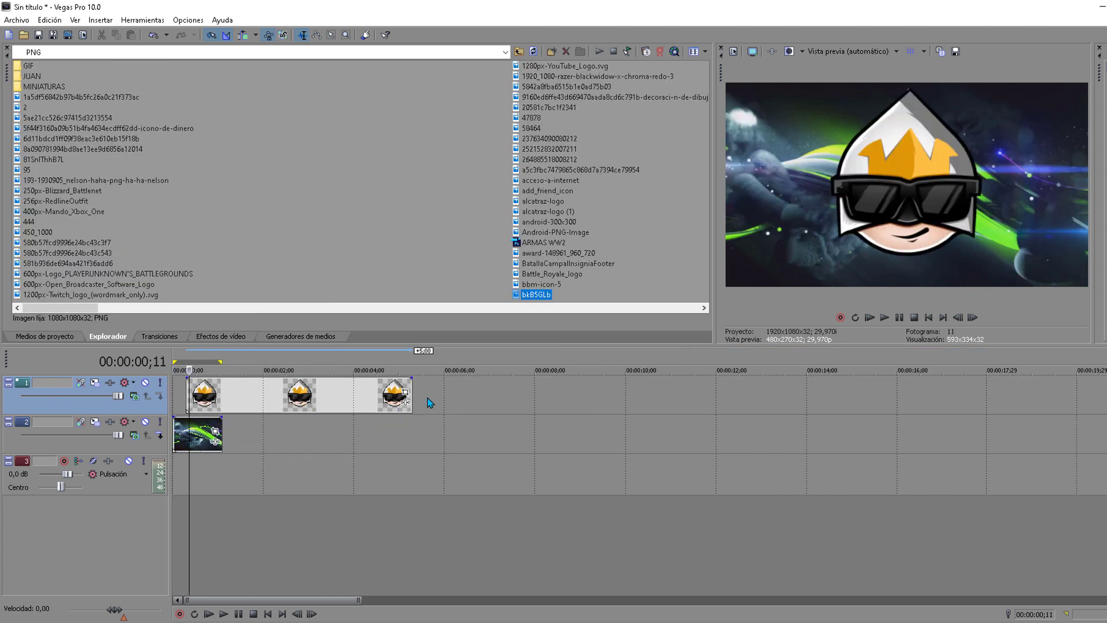
drag(412, 398, 206, 397)
Slide the logo clip to start at 00:00:00;10 and fade in the background clip.
scroll(294, 414, up, 4)
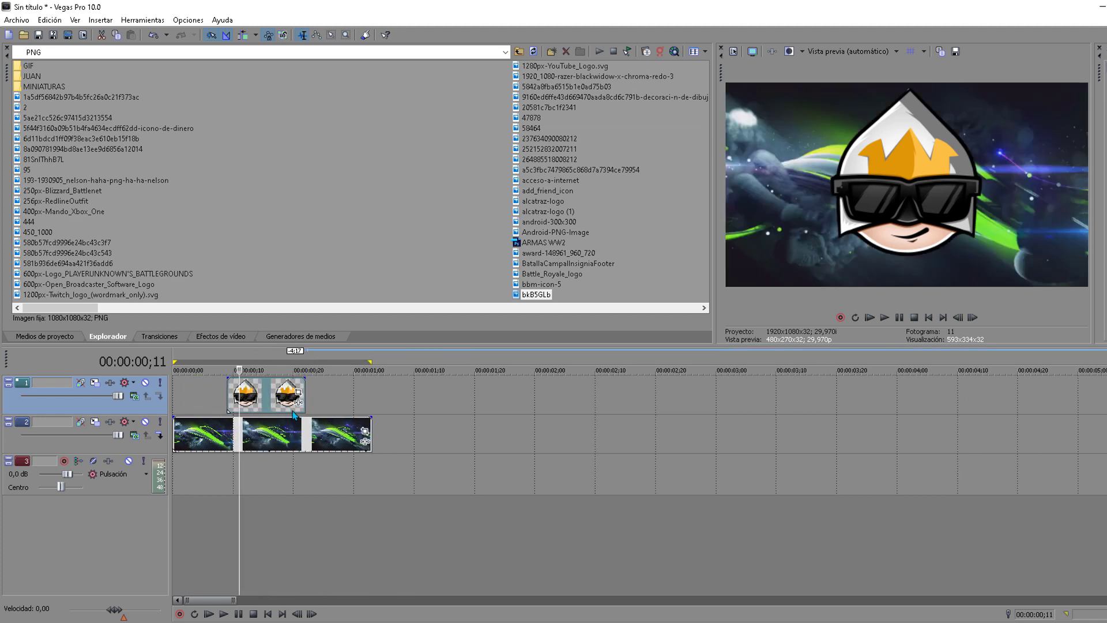
scroll(294, 414, up, 3)
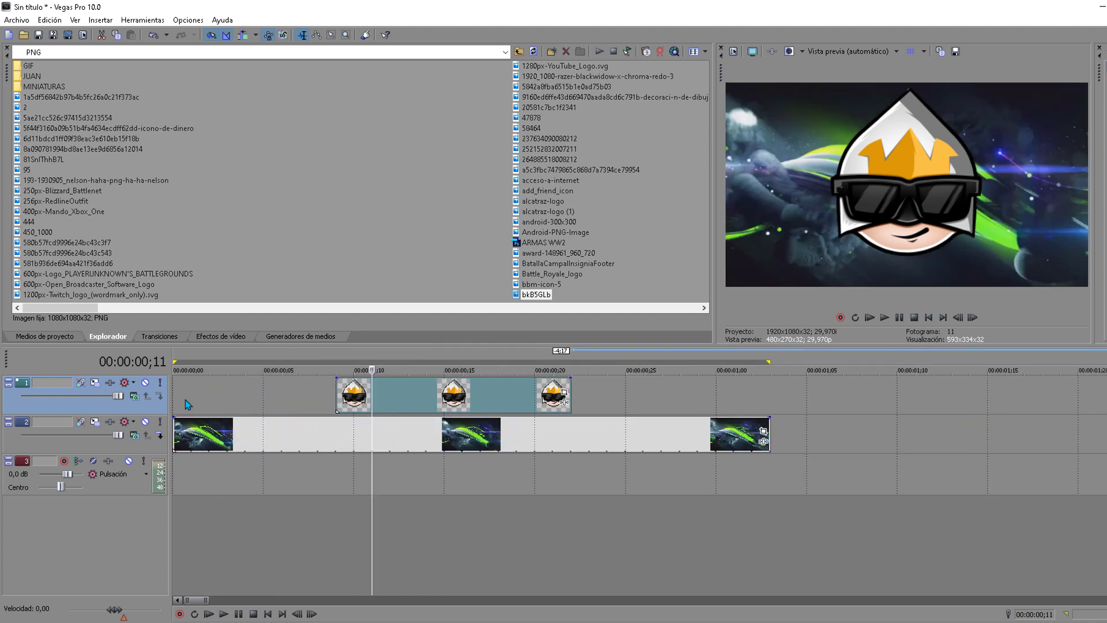
click(172, 352)
scroll(460, 445, up, 2)
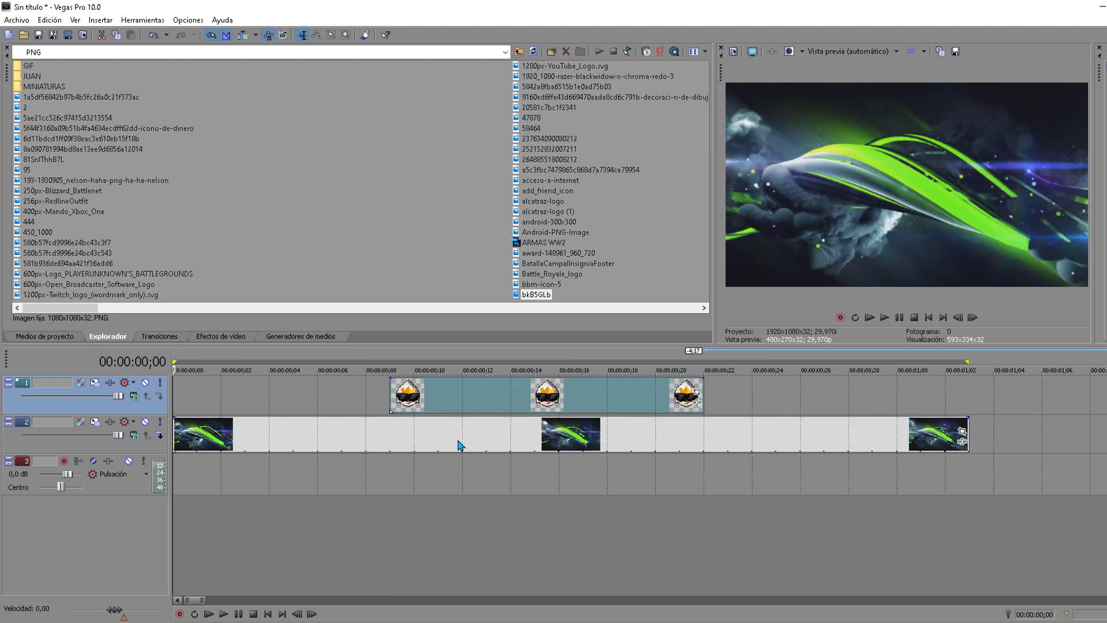
scroll(495, 447, down, 1)
drag(531, 411, 490, 395)
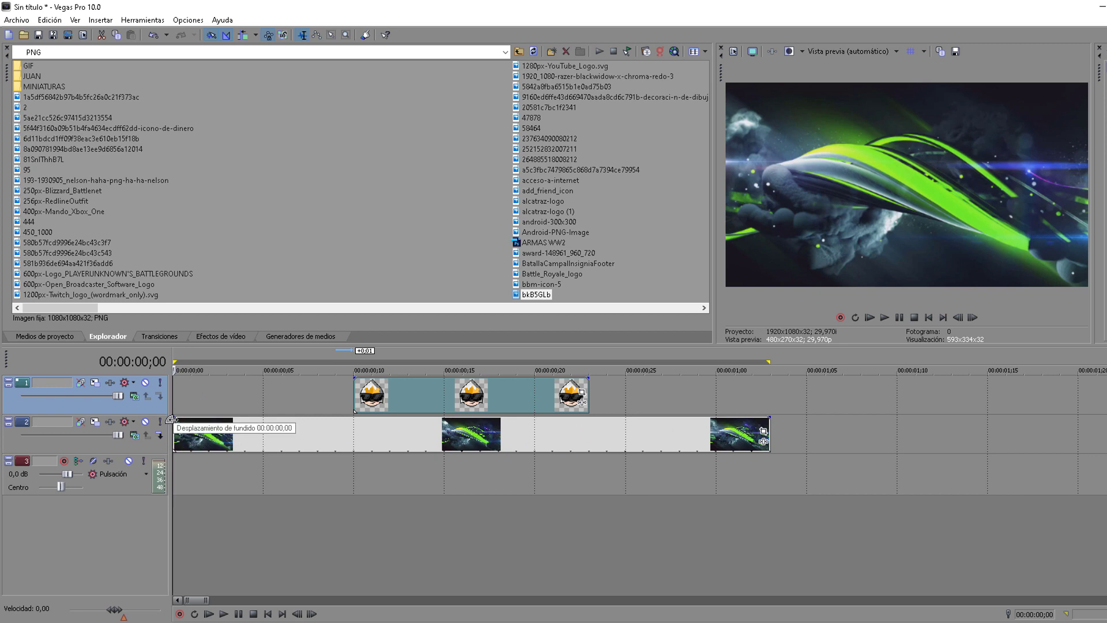
drag(176, 416, 217, 416)
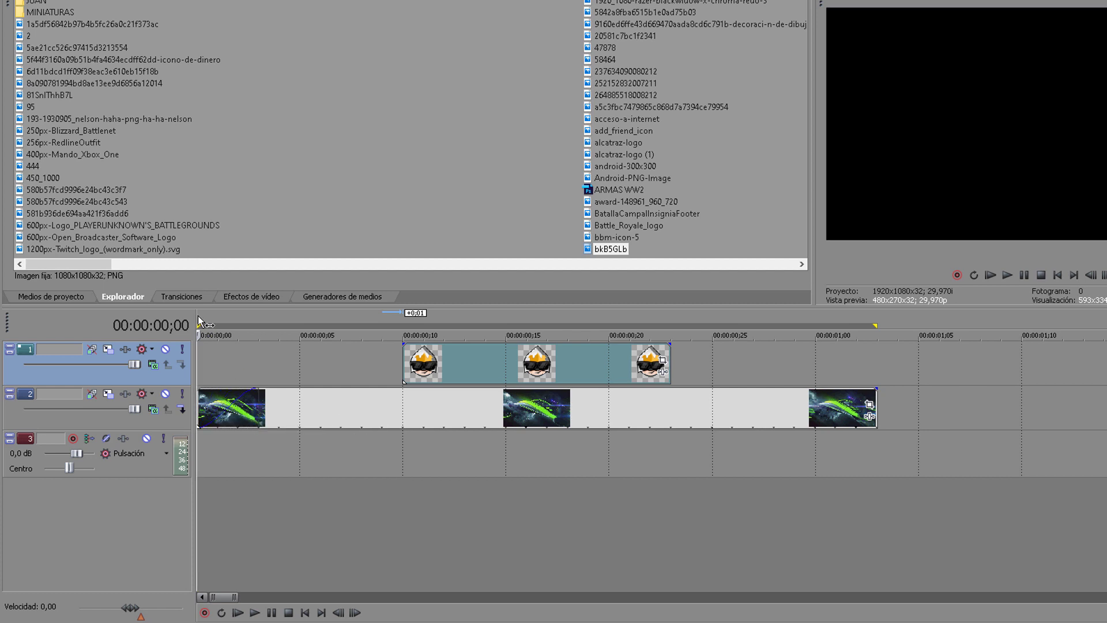
Mark a one-frame selection, browse the Saturation Adjust and Quick Blur effects, then show Transitions.
mouse_move(199, 322)
mouse_down()
mouse_move(217, 321)
mouse_move(192, 359)
mouse_up()
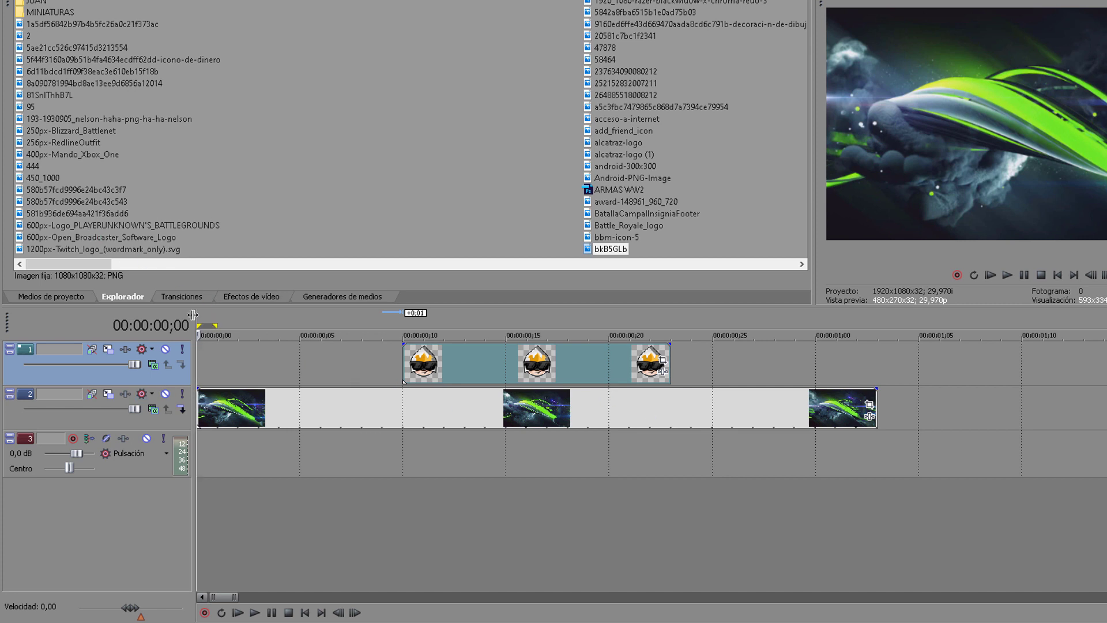
click(249, 300)
drag(87, 82, 164, 82)
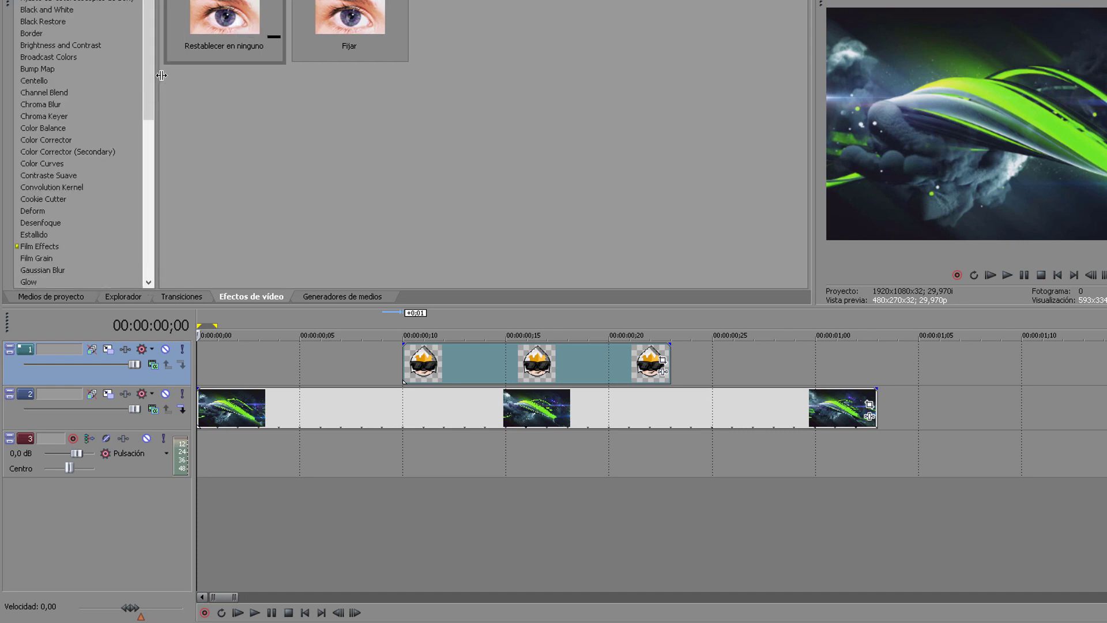
click(46, 93)
scroll(63, 161, down, 10)
click(40, 149)
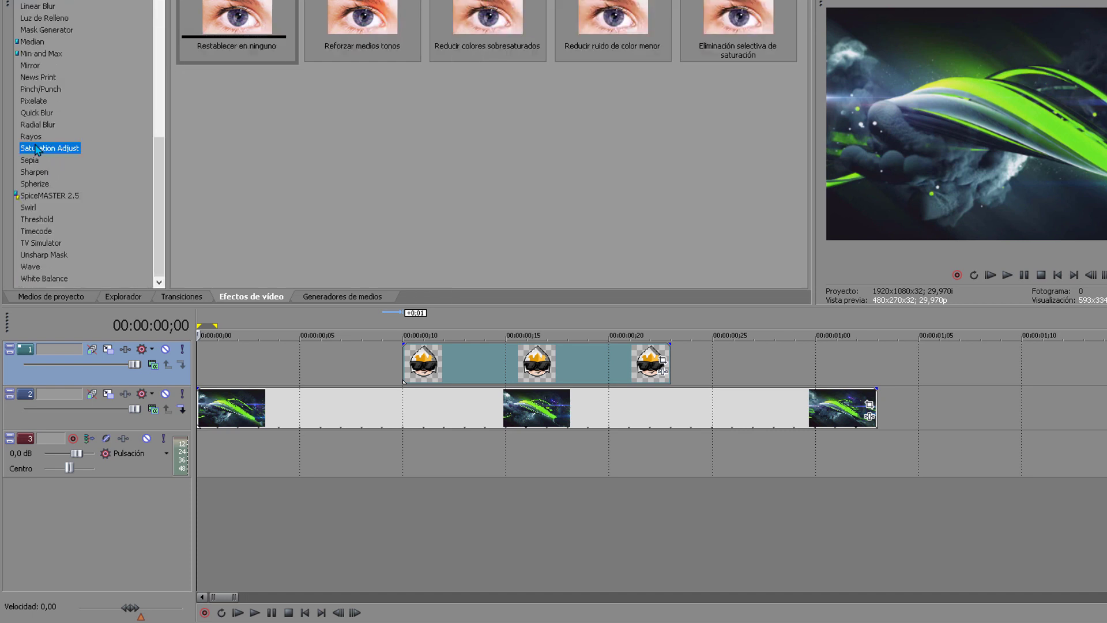
click(35, 113)
click(197, 301)
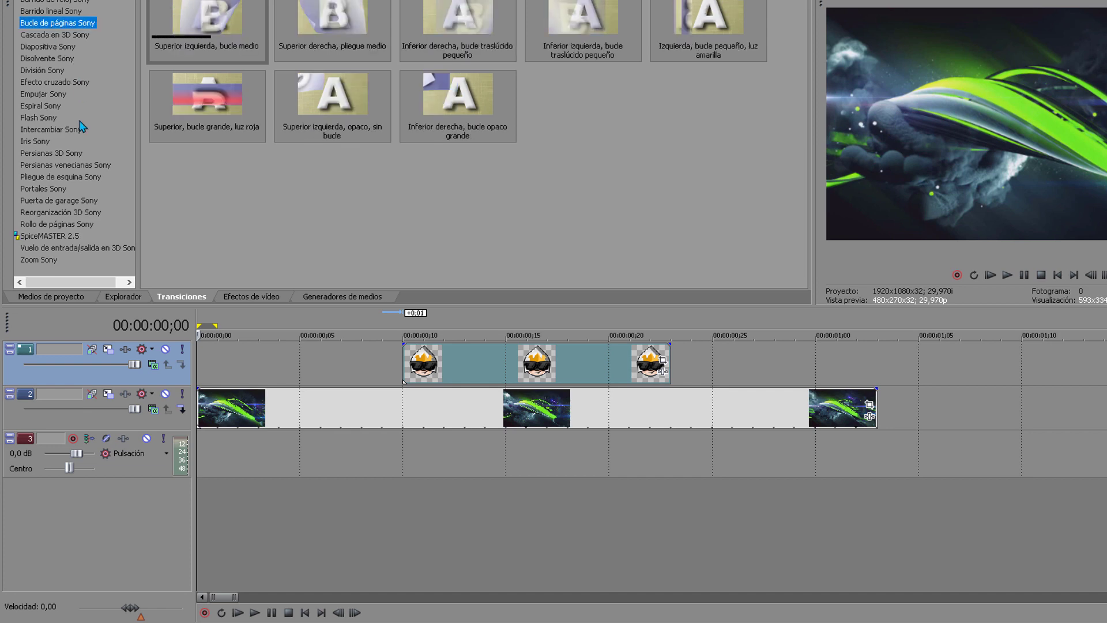
Browse the transitions and drop Barrido de gradiente's 'Lineal de derecha a izquierda' onto track 2.
click(44, 94)
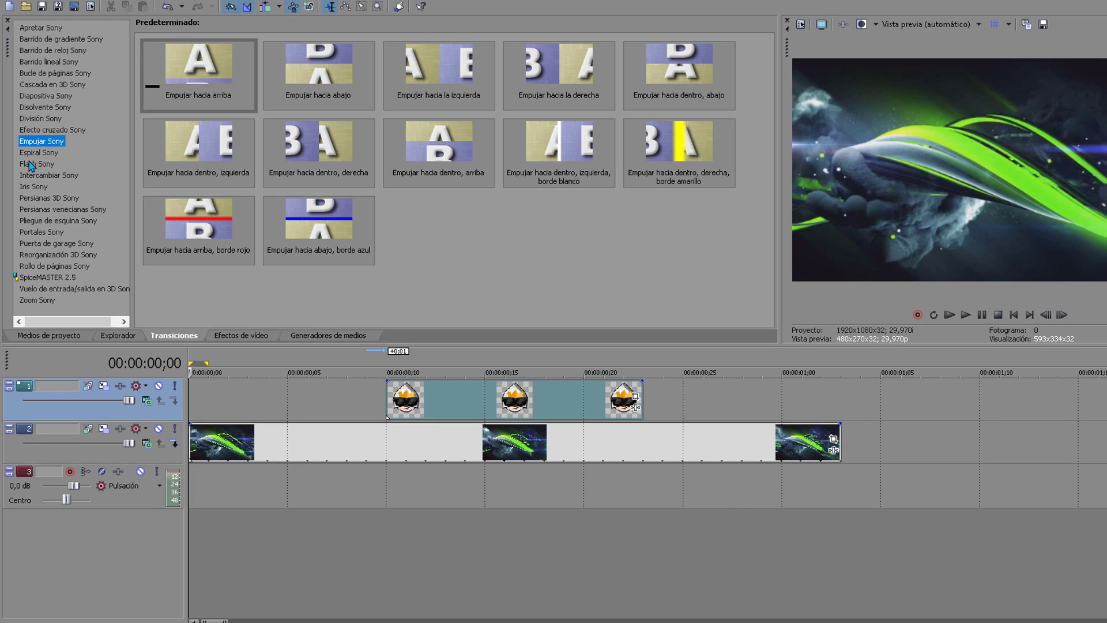
key(Down)
key(Down)
click(89, 76)
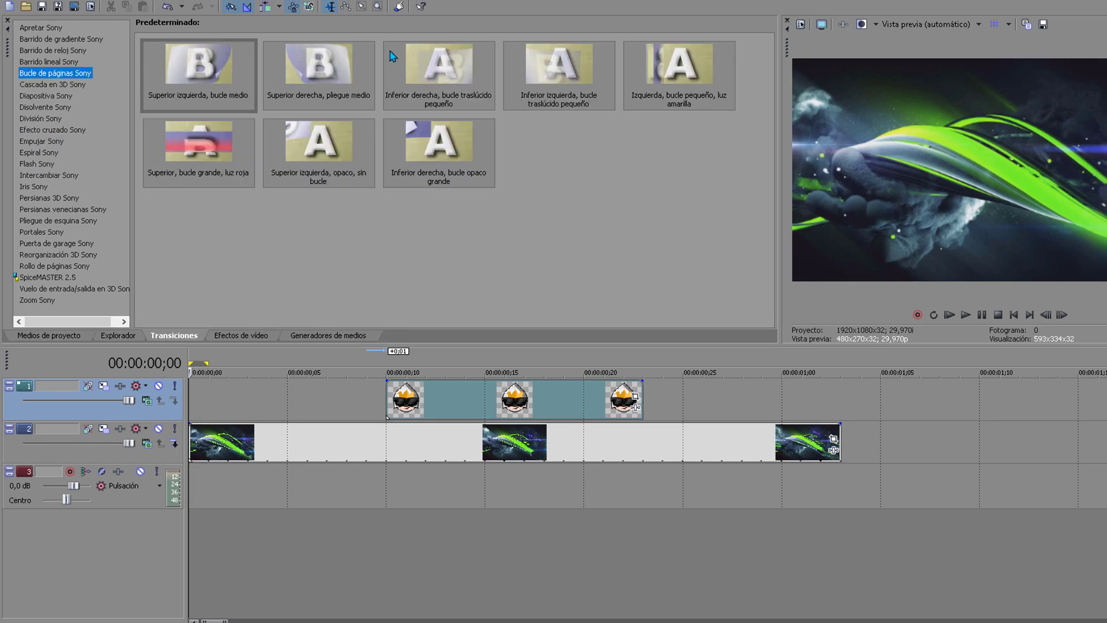
key(Up)
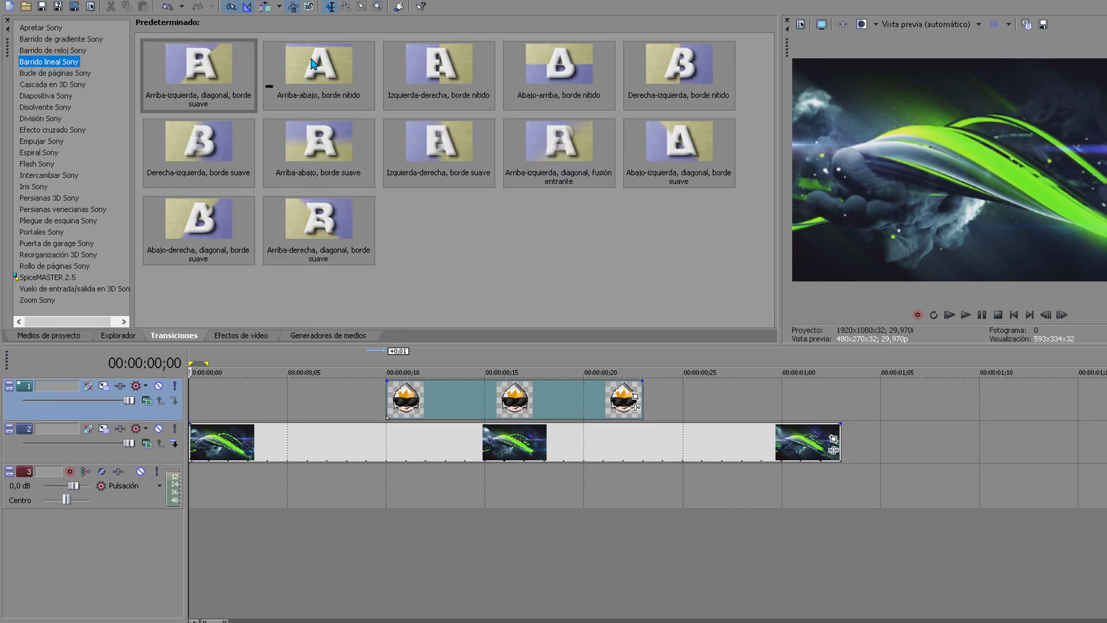
click(81, 51)
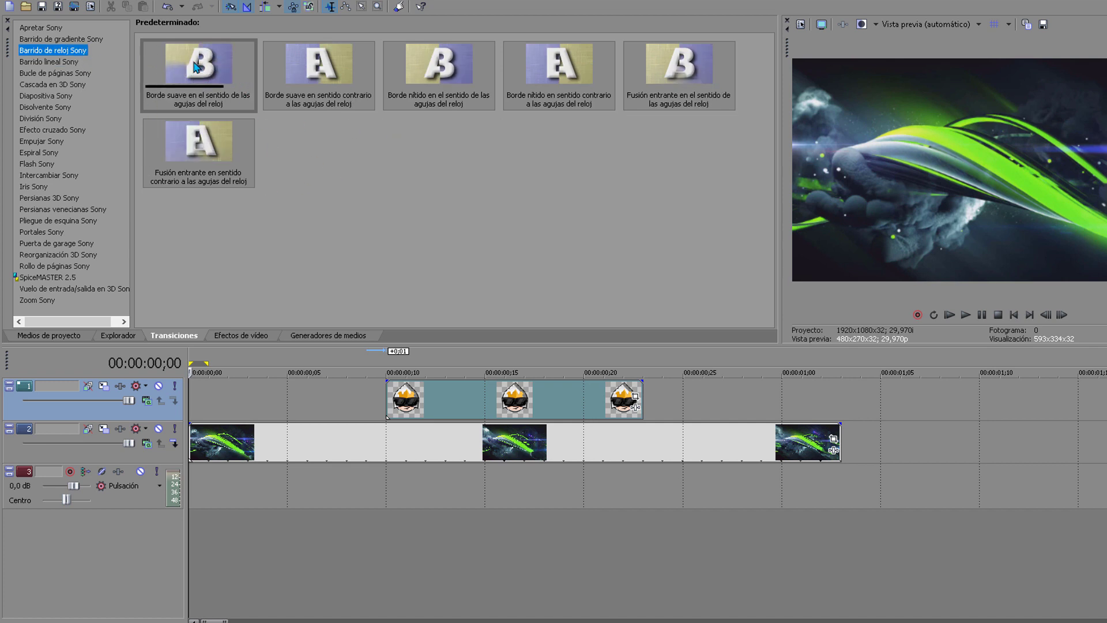
key(Down)
key(Down)
key(Down)
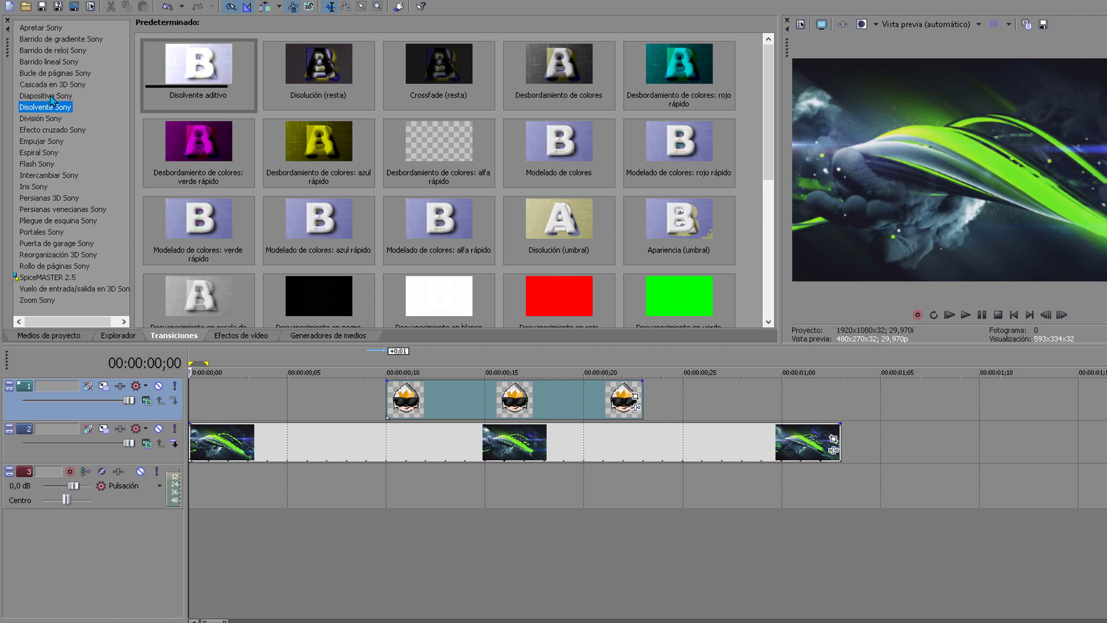
click(56, 64)
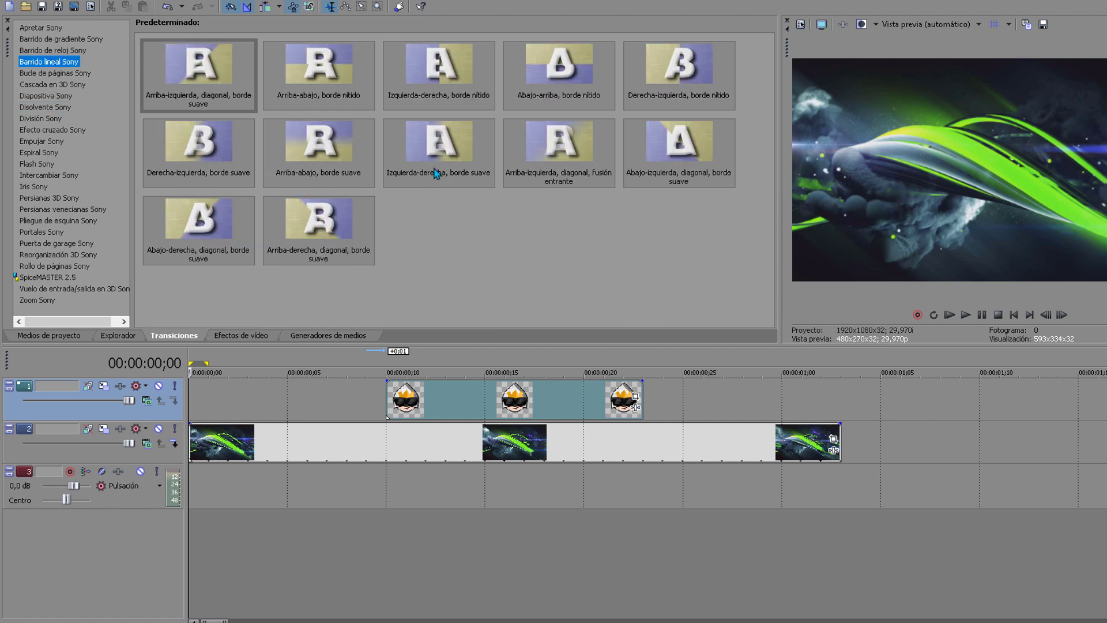
click(58, 39)
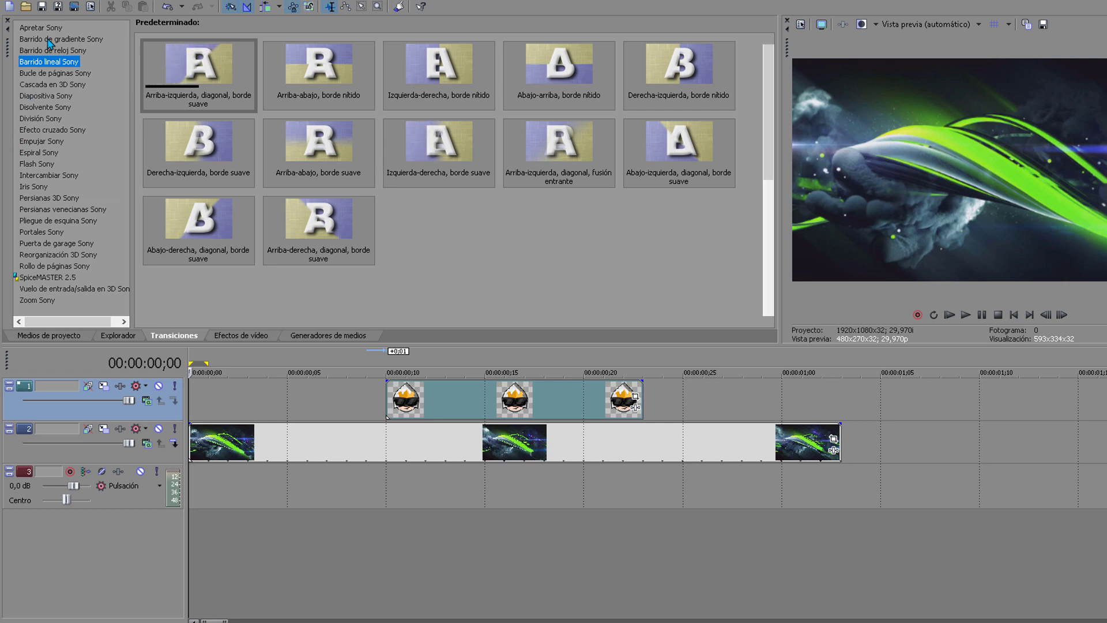
drag(679, 224, 193, 450)
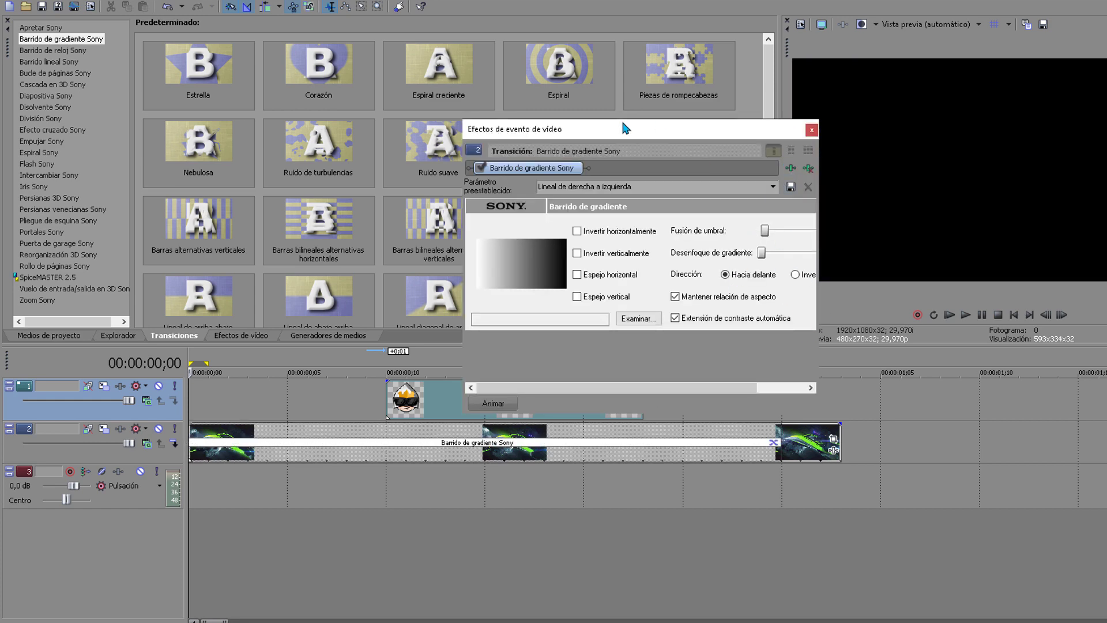
Close the transition settings and shorten the gradient wipe to end at frame 10.
drag(625, 127, 499, 69)
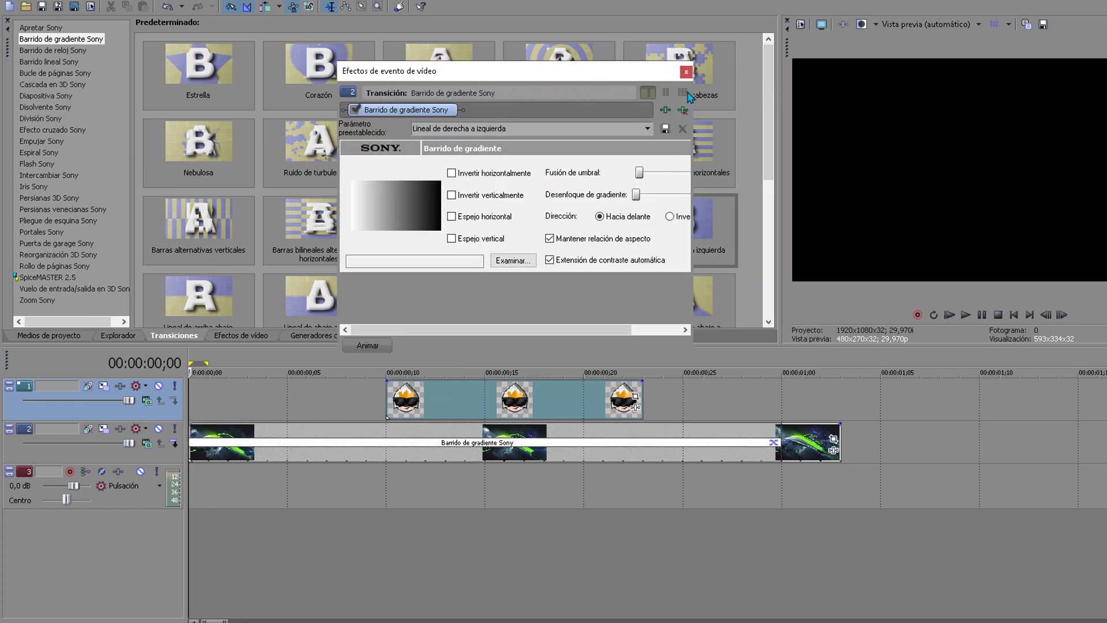
click(687, 73)
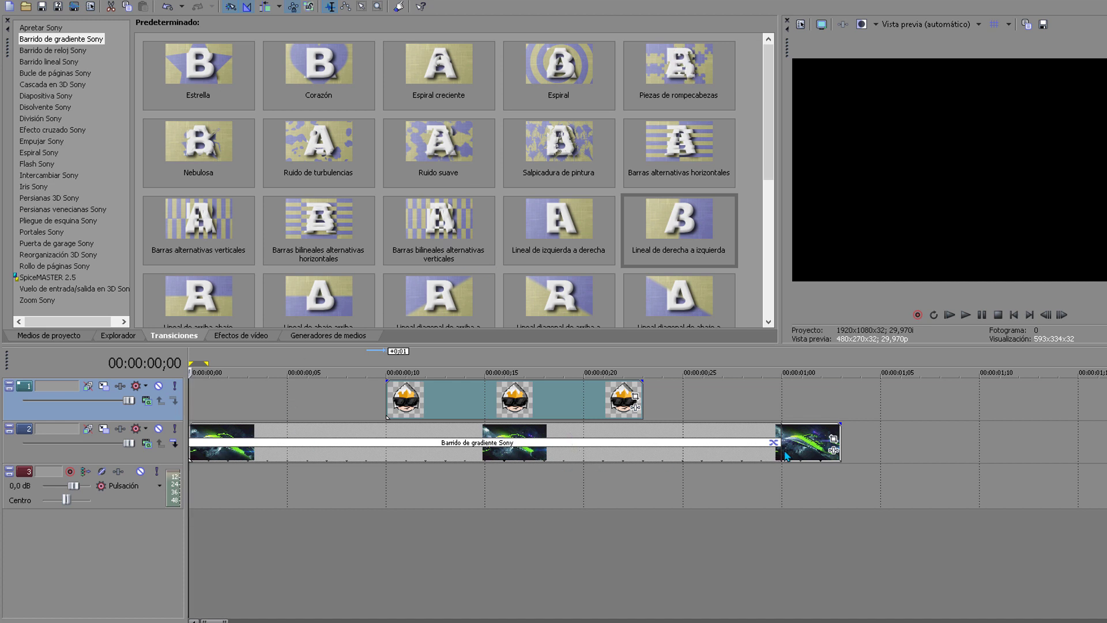
mouse_move(777, 442)
mouse_down()
mouse_move(290, 473)
mouse_move(386, 460)
mouse_up()
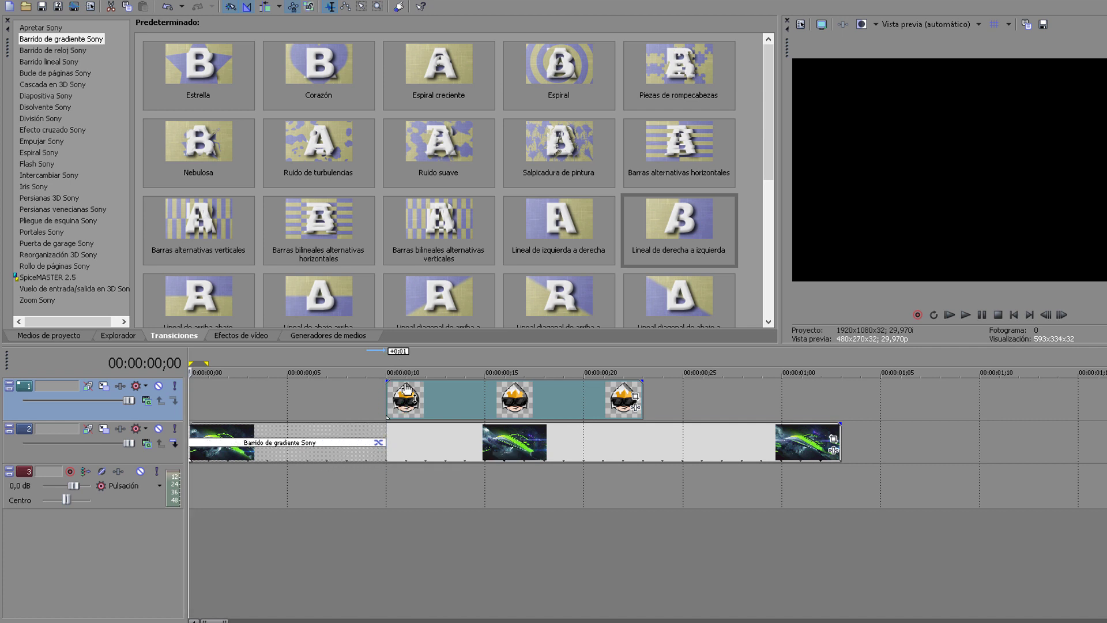
Enlarge the preview, play the intro from just before the logo, and show Intercambiar Sony presets.
click(390, 360)
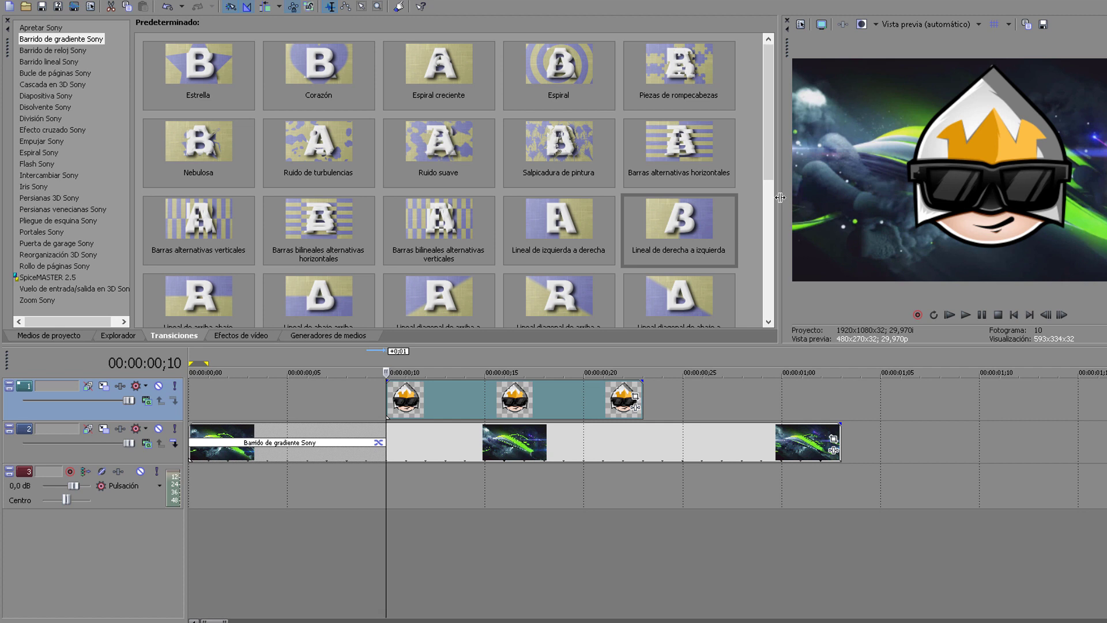
drag(781, 198, 658, 211)
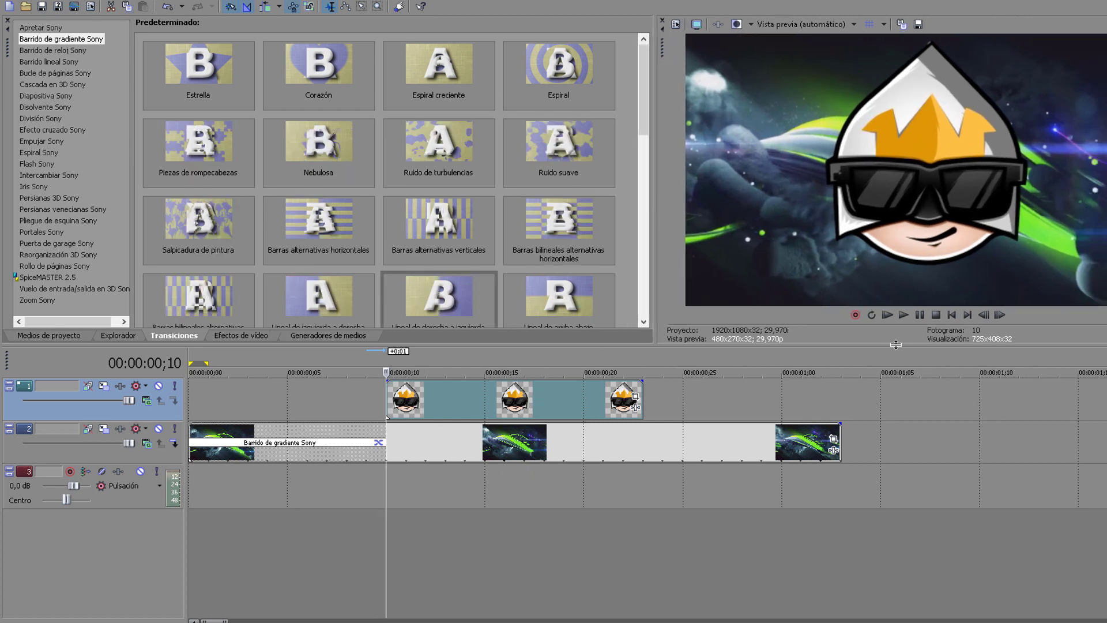
key(Left)
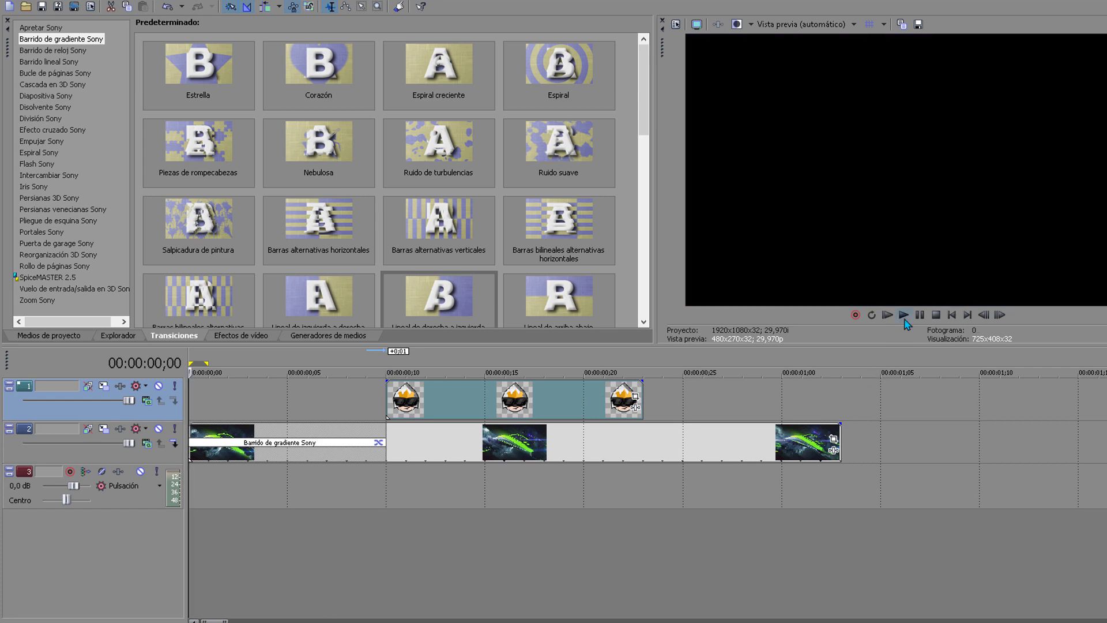
click(909, 318)
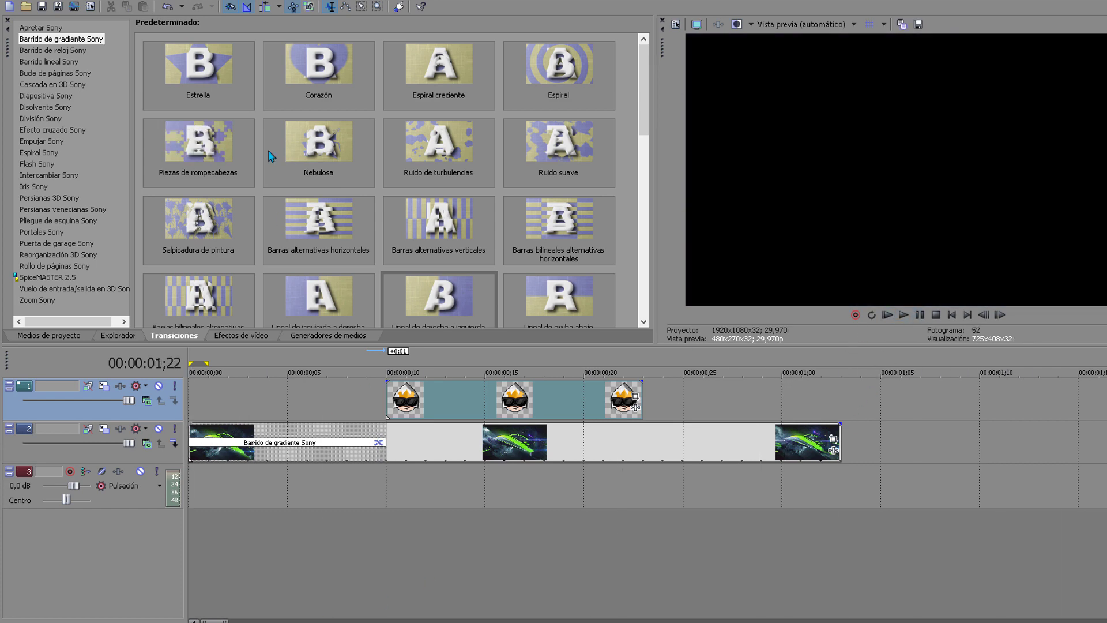
scroll(247, 228, down, 5)
click(49, 175)
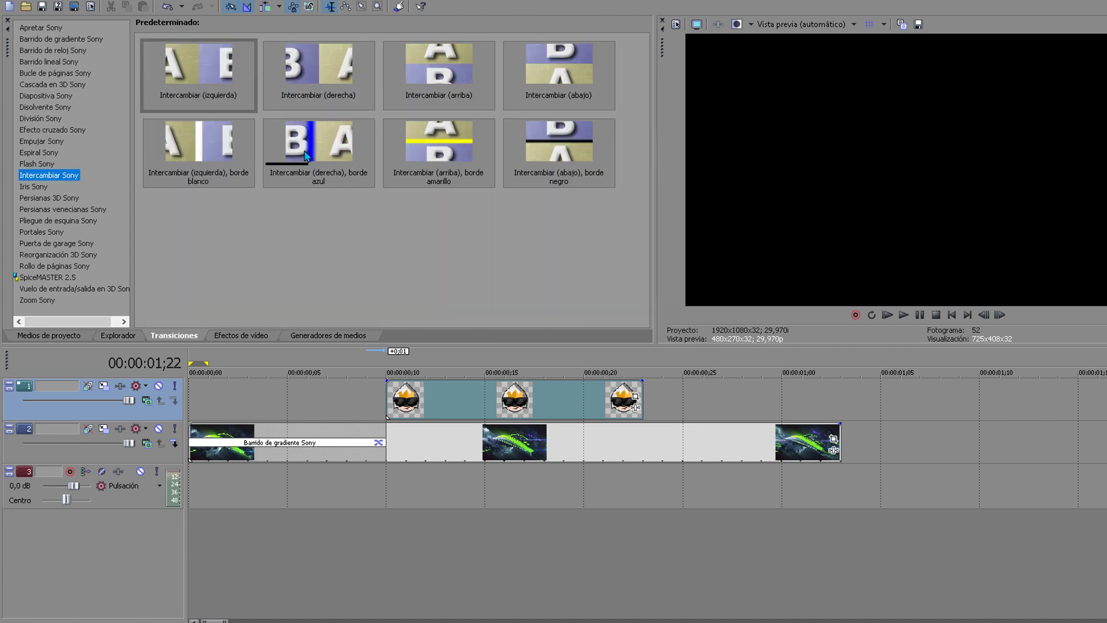
Add an Intercambiar transition to the background clip's end, undoing an accidental delete.
drag(306, 155, 279, 445)
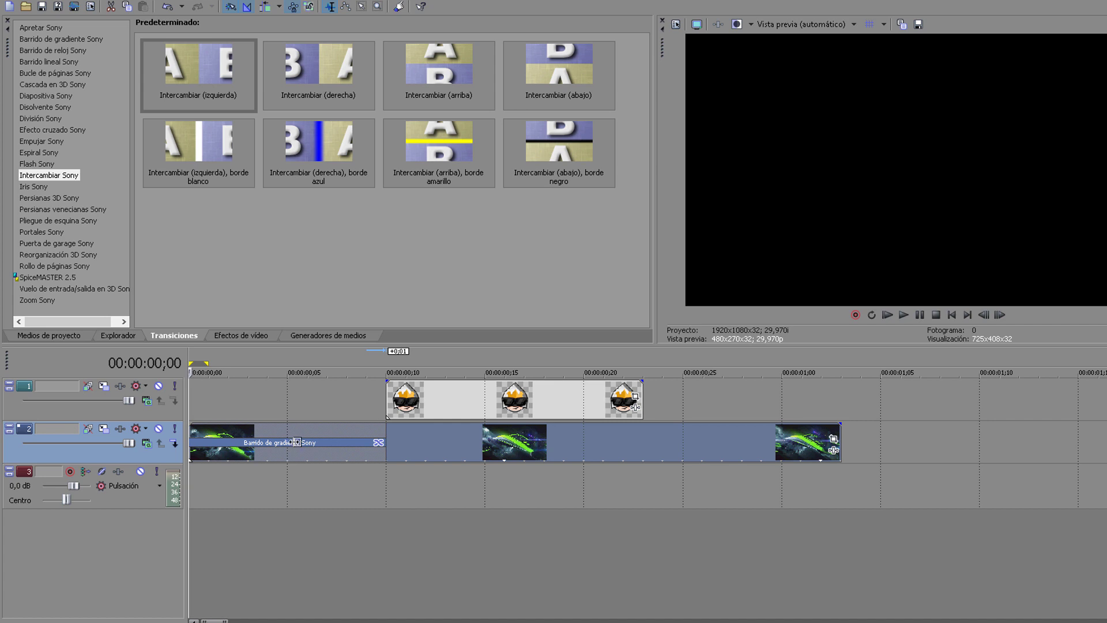
key(Delete)
key(ctrl+z)
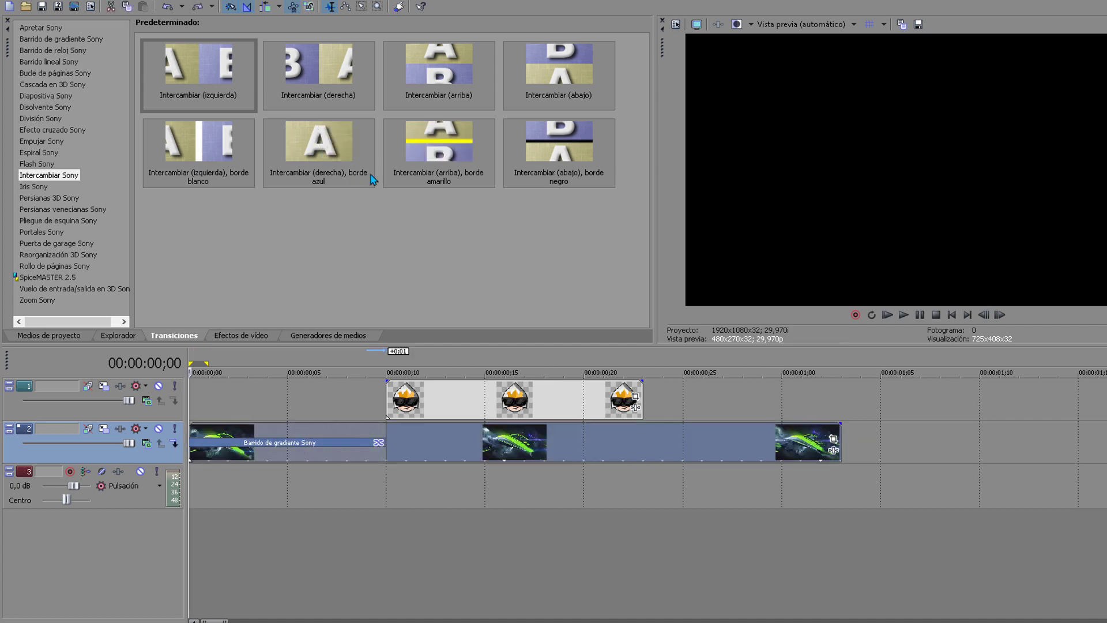
Shorten the 3D cascade transition on the logo clip and preview it around frames 10–13.
click(392, 362)
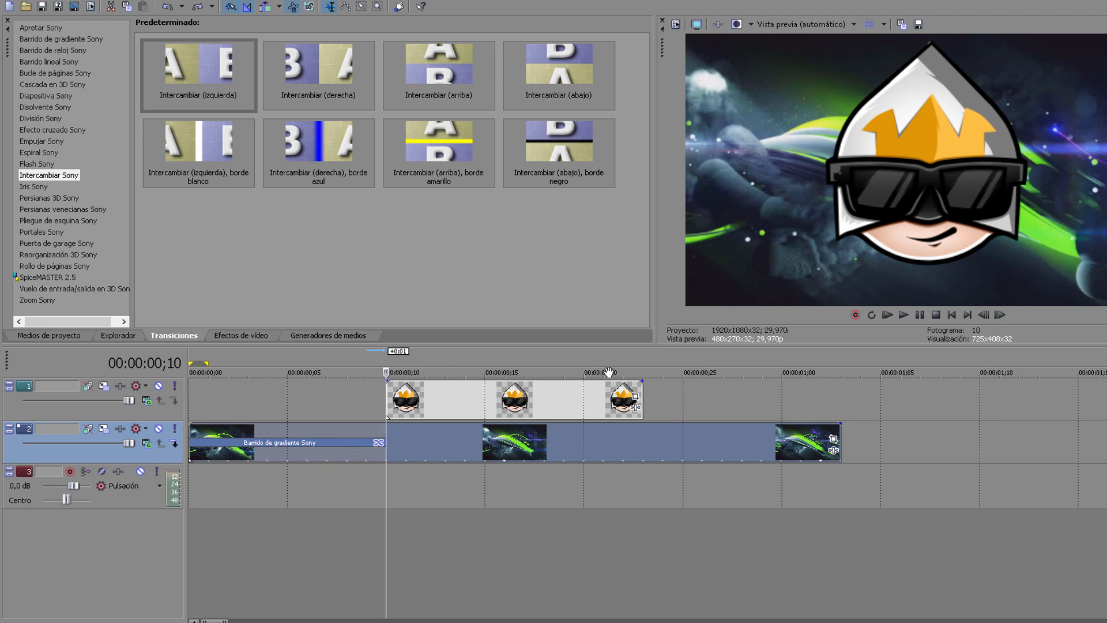
drag(741, 402, 701, 403)
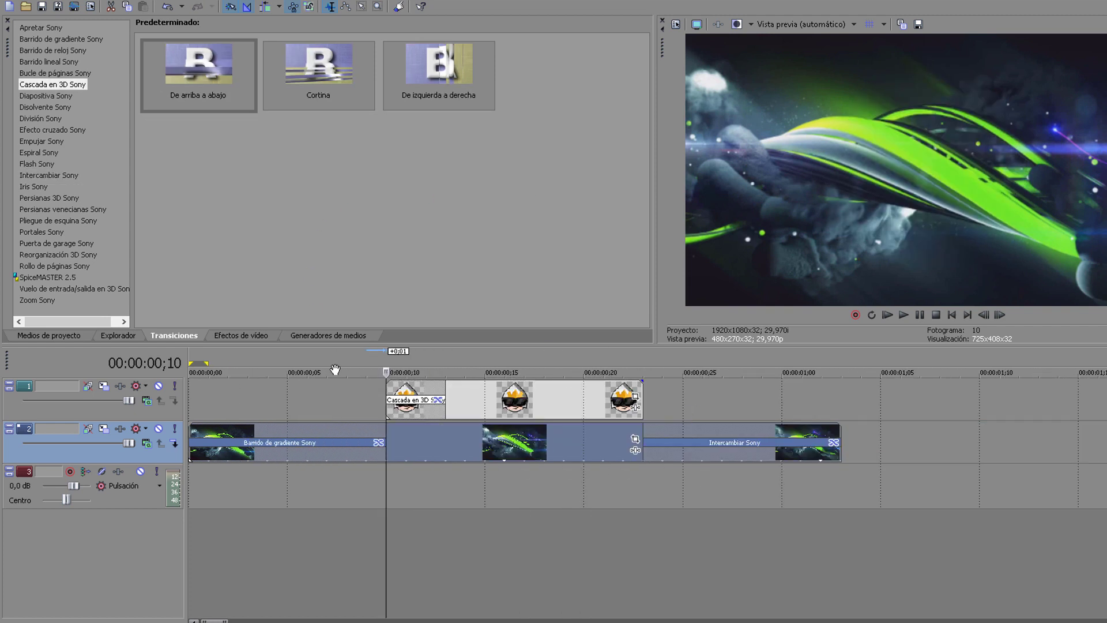
click(326, 369)
click(904, 315)
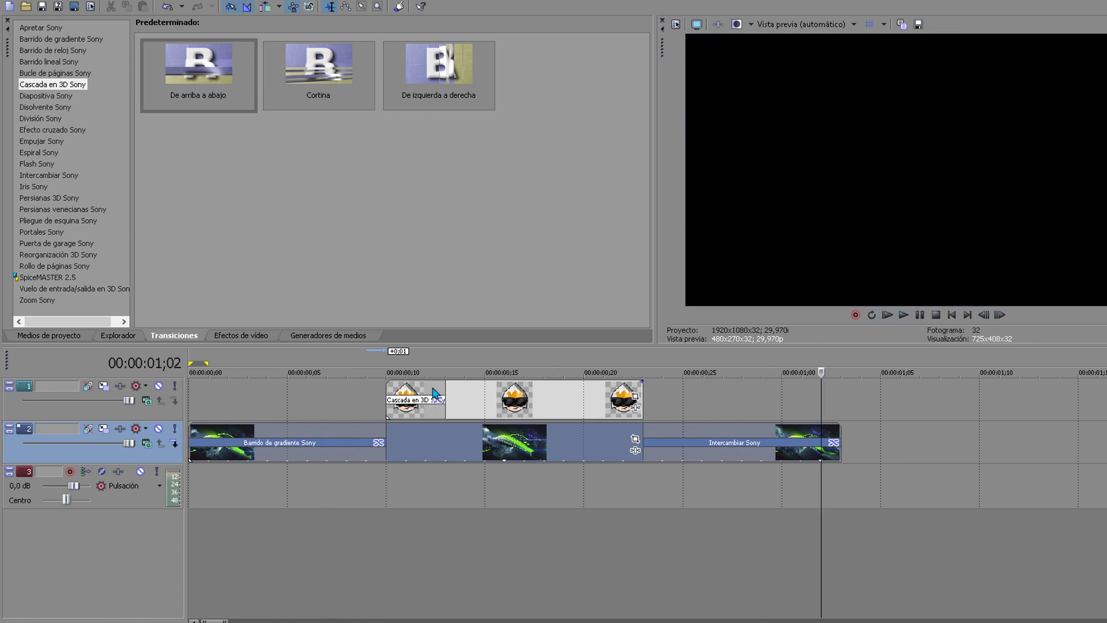
click(384, 365)
drag(407, 359, 427, 361)
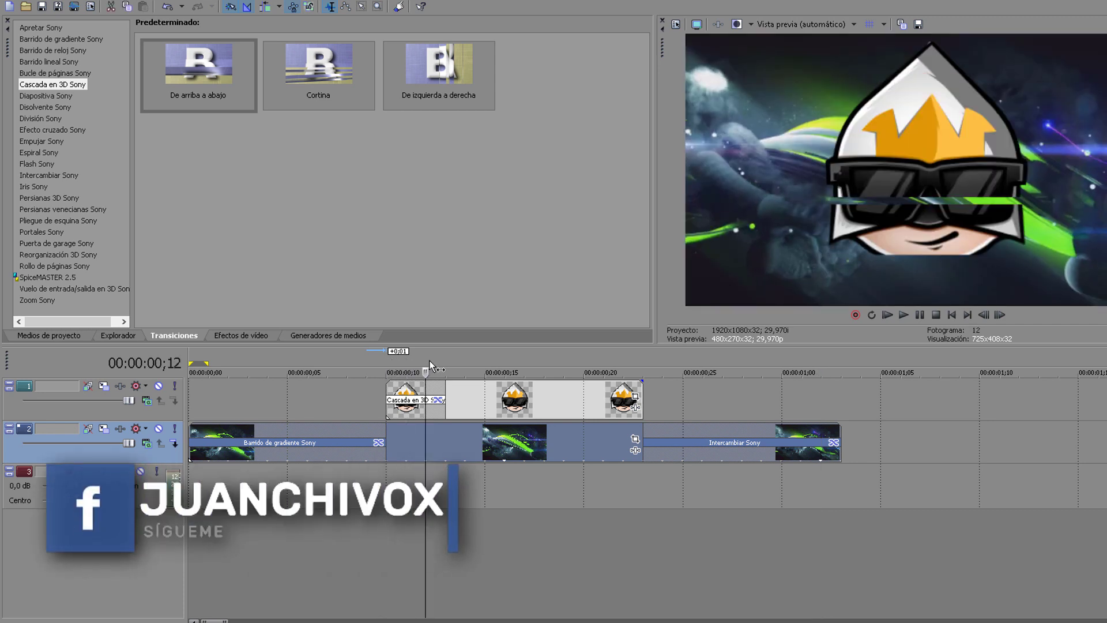
mouse_move(427, 362)
mouse_down()
mouse_move(435, 367)
mouse_move(415, 354)
mouse_up()
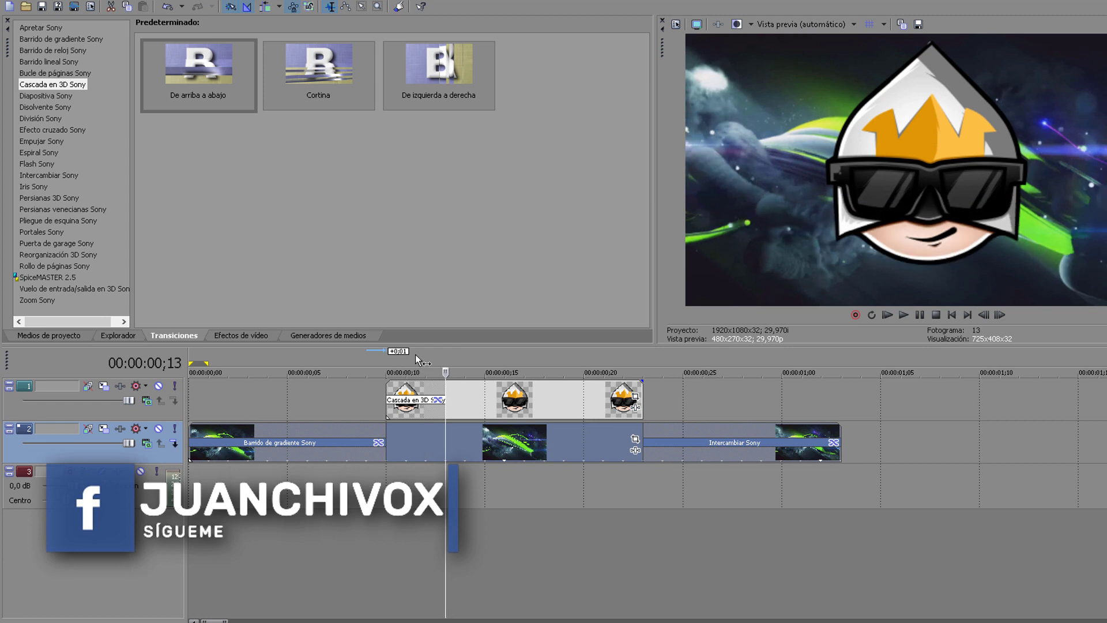
Inspect the Cascada en 3D settings, then drag its fade handle back to remove it from the logo.
click(442, 401)
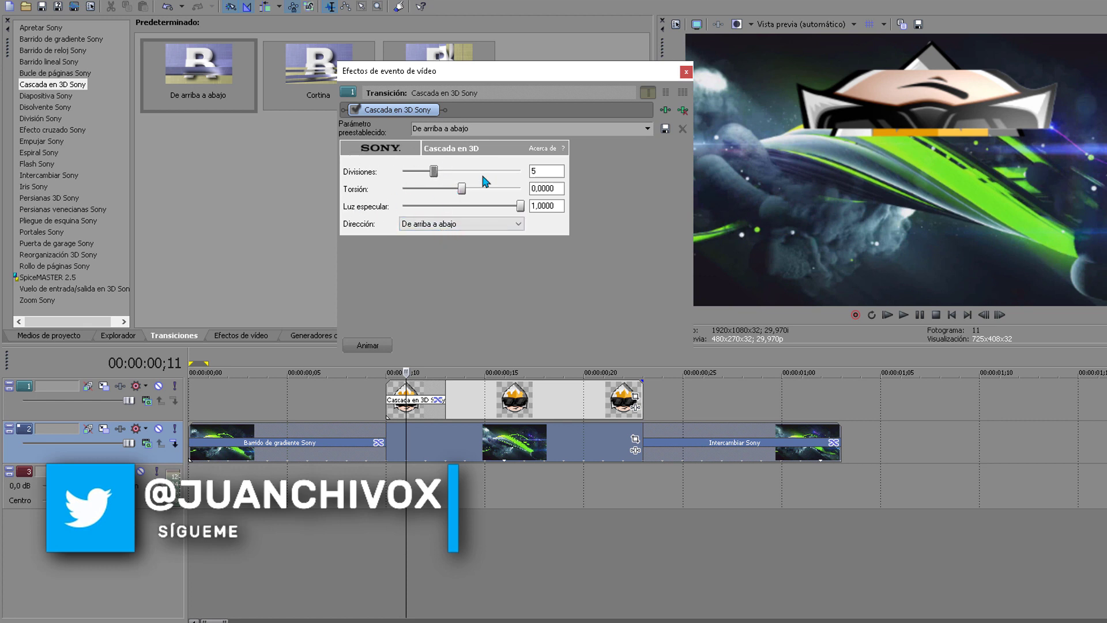
click(687, 72)
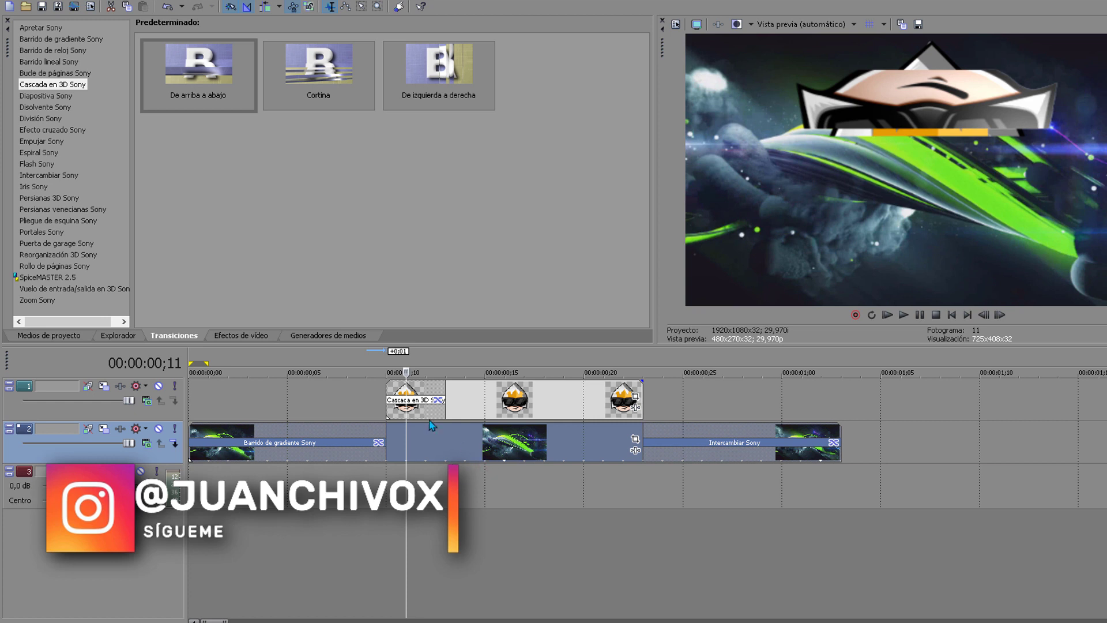
scroll(431, 425, up, 2)
key(Left)
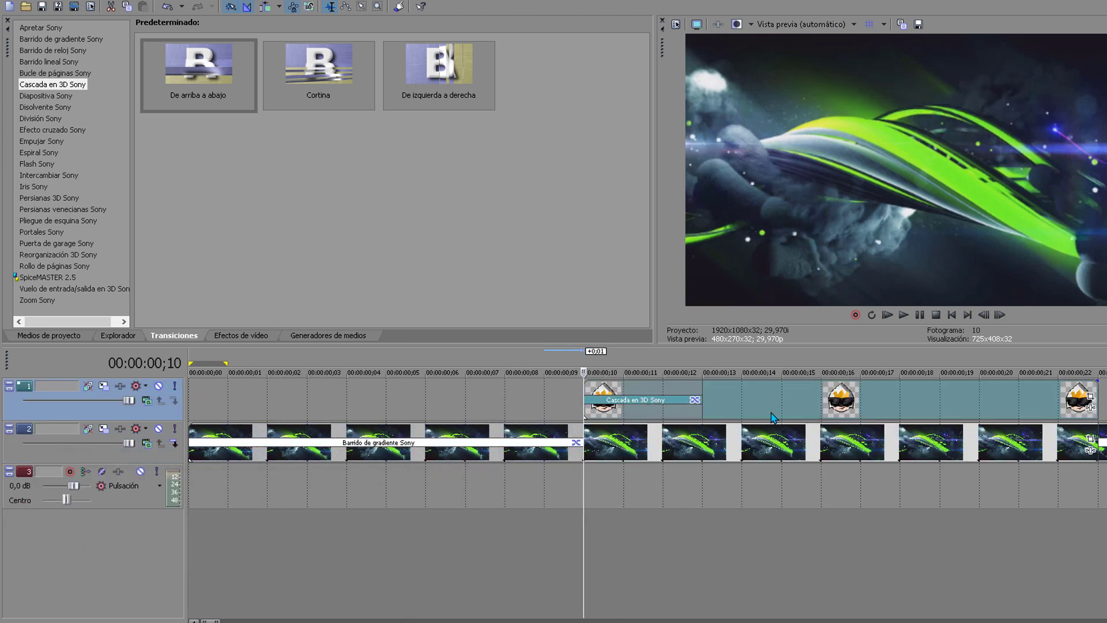
scroll(758, 420, down, 3)
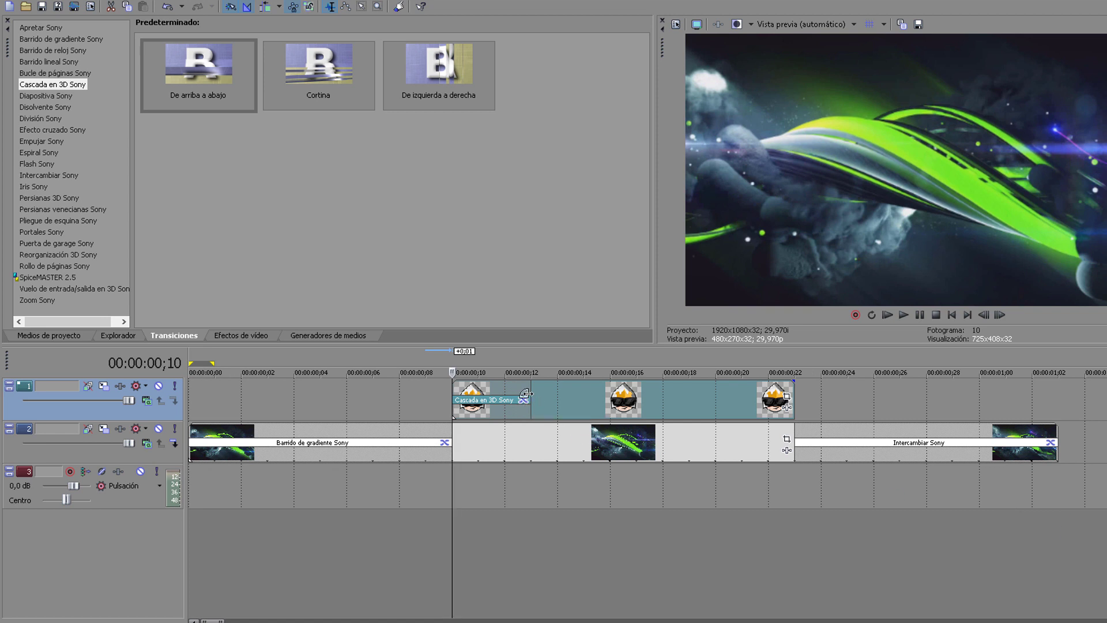
drag(526, 393, 379, 393)
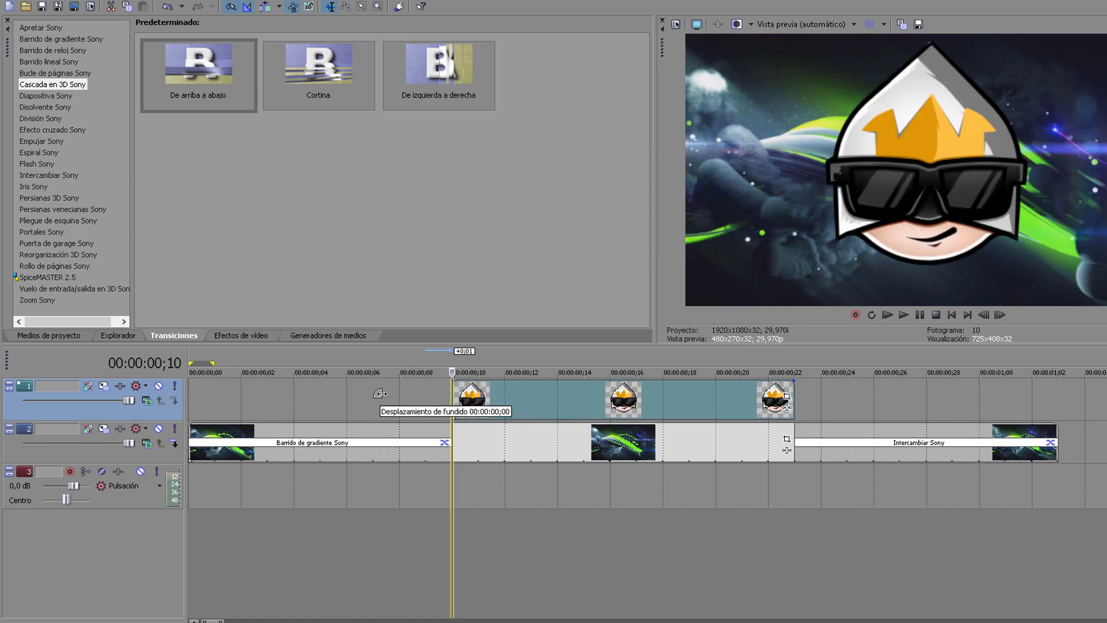
click(478, 369)
click(548, 361)
click(452, 358)
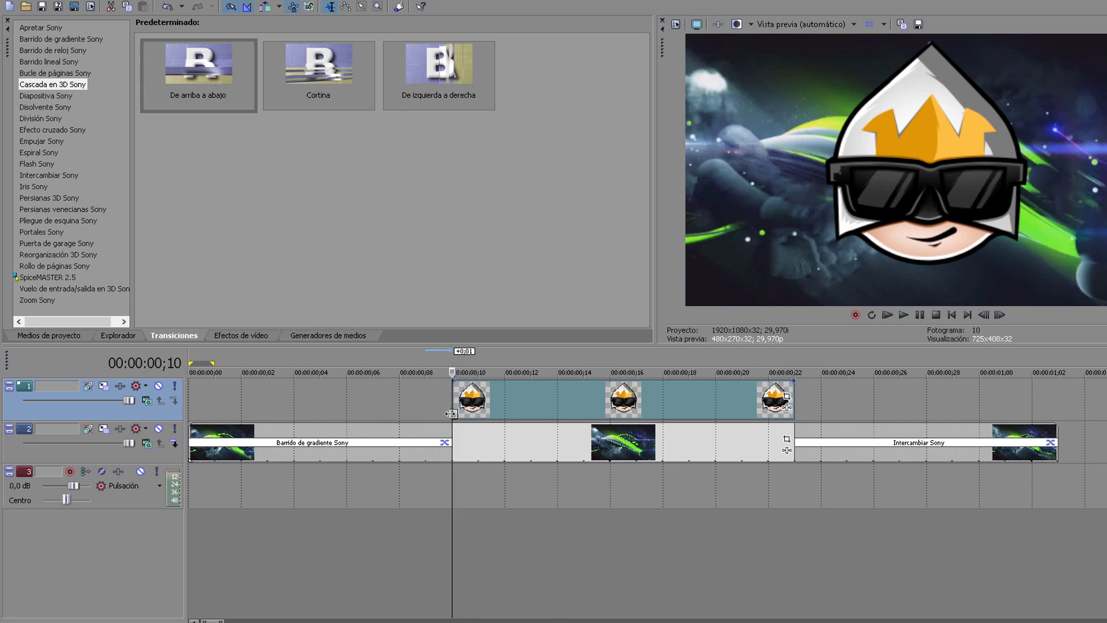
In Event Pan/Crop, tighten the logo's crop at the start and loosen it slightly at frame 4.
click(787, 398)
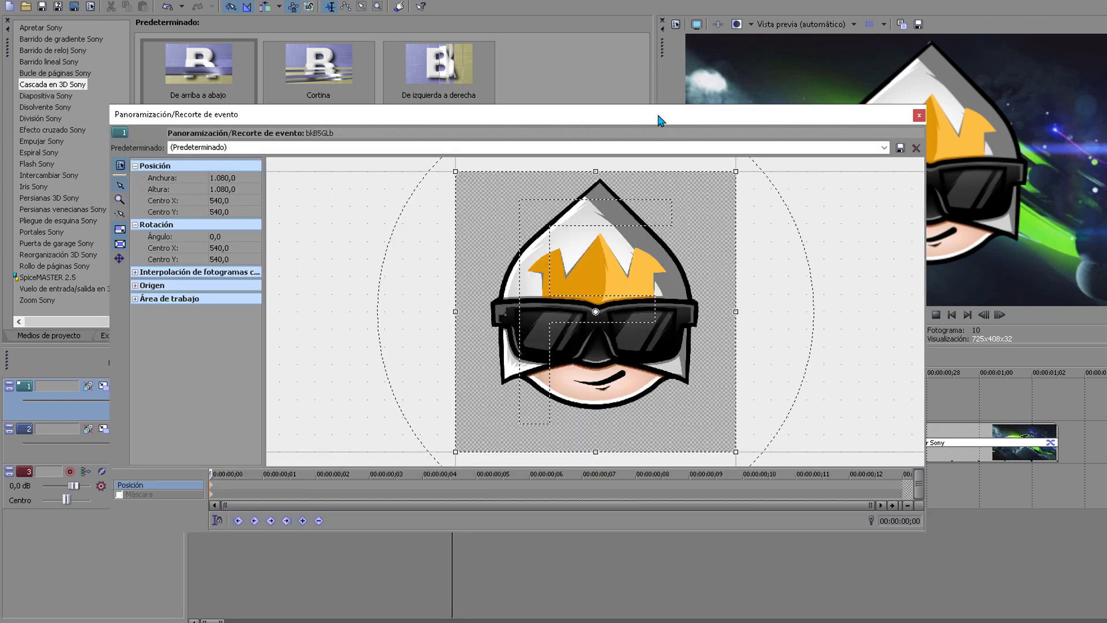
drag(660, 120, 478, 94)
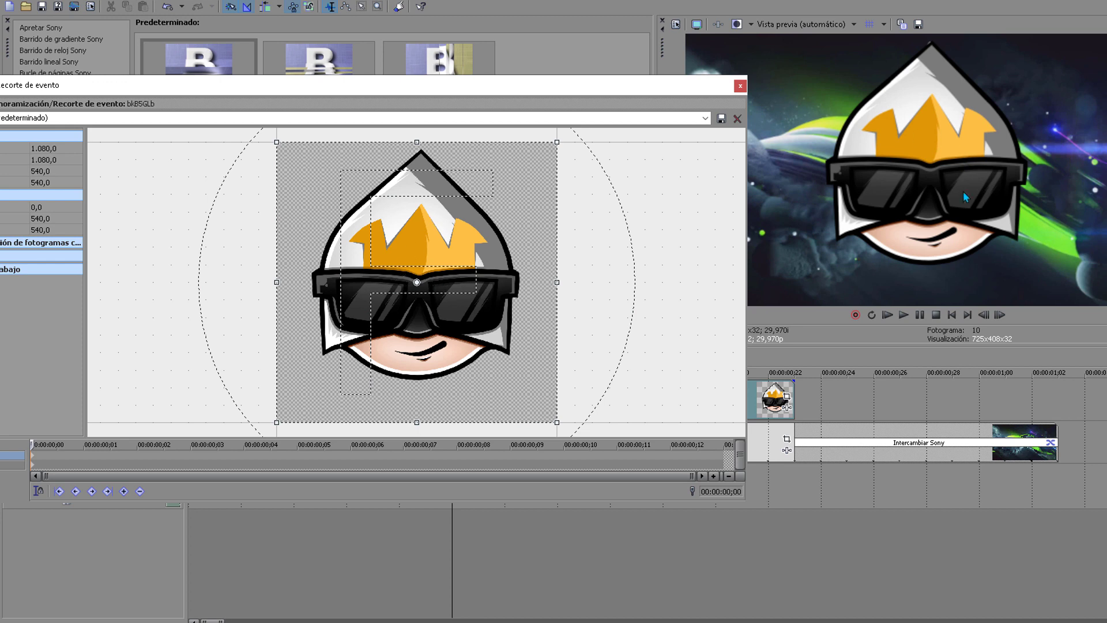
drag(557, 422, 519, 395)
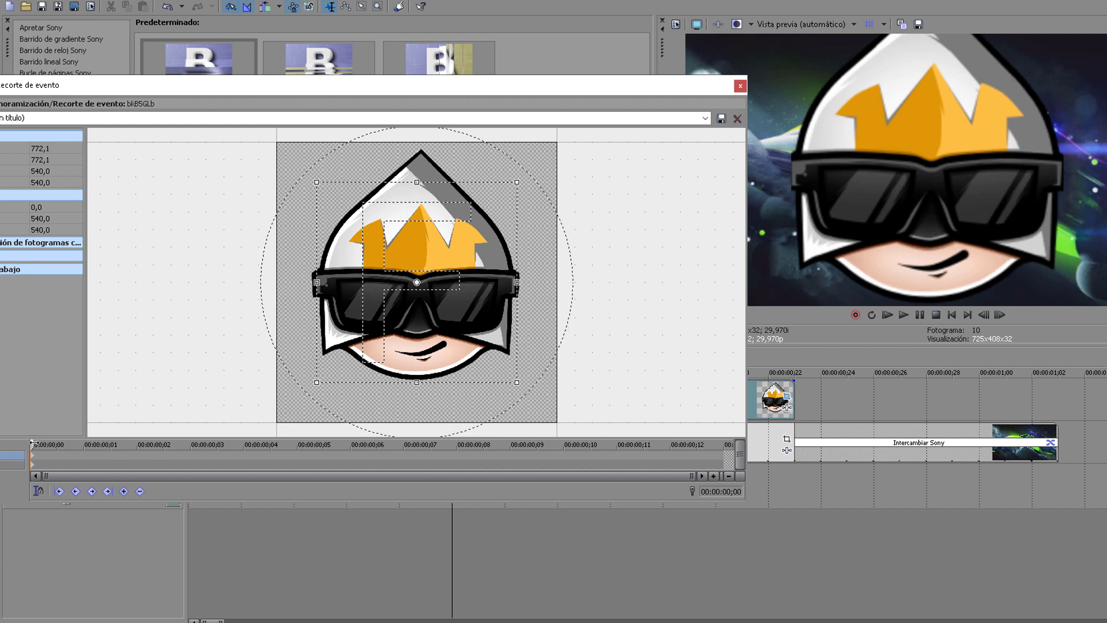
mouse_move(33, 443)
mouse_down()
mouse_move(178, 456)
mouse_move(227, 481)
mouse_up()
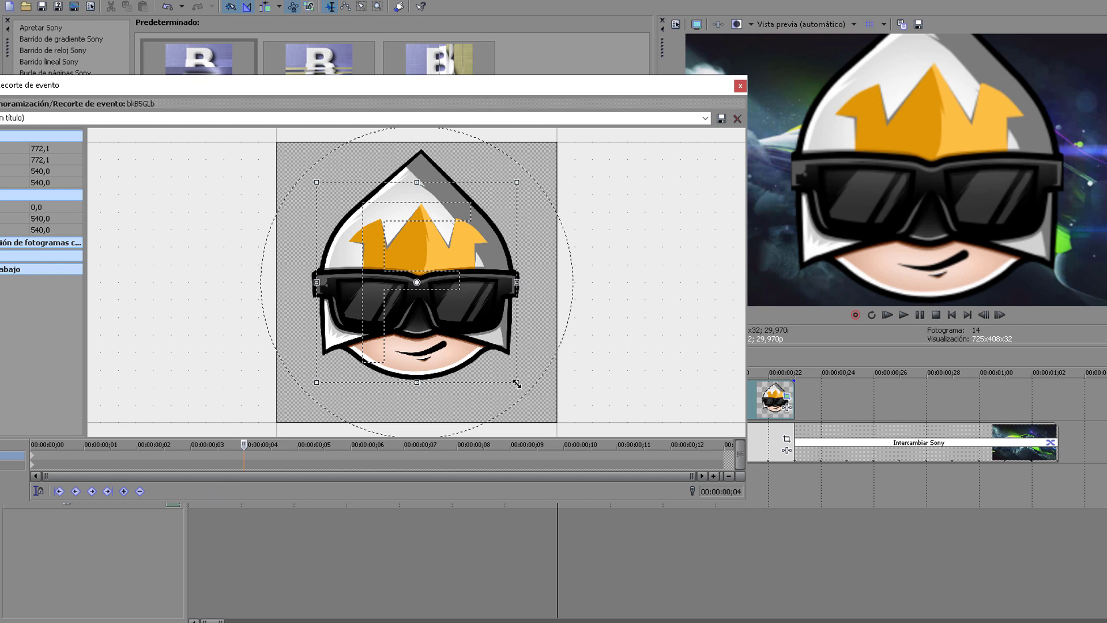
drag(516, 384, 531, 416)
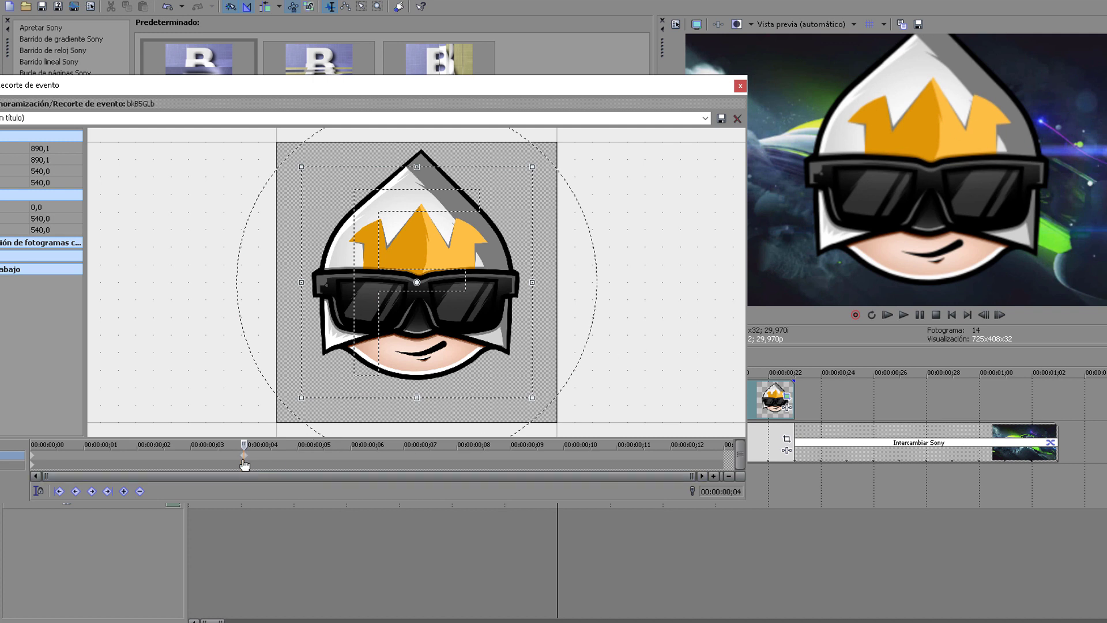
Add crop keyframes zooming the logo in at 0;07 and 0;12, then close the editor.
drag(245, 444, 395, 446)
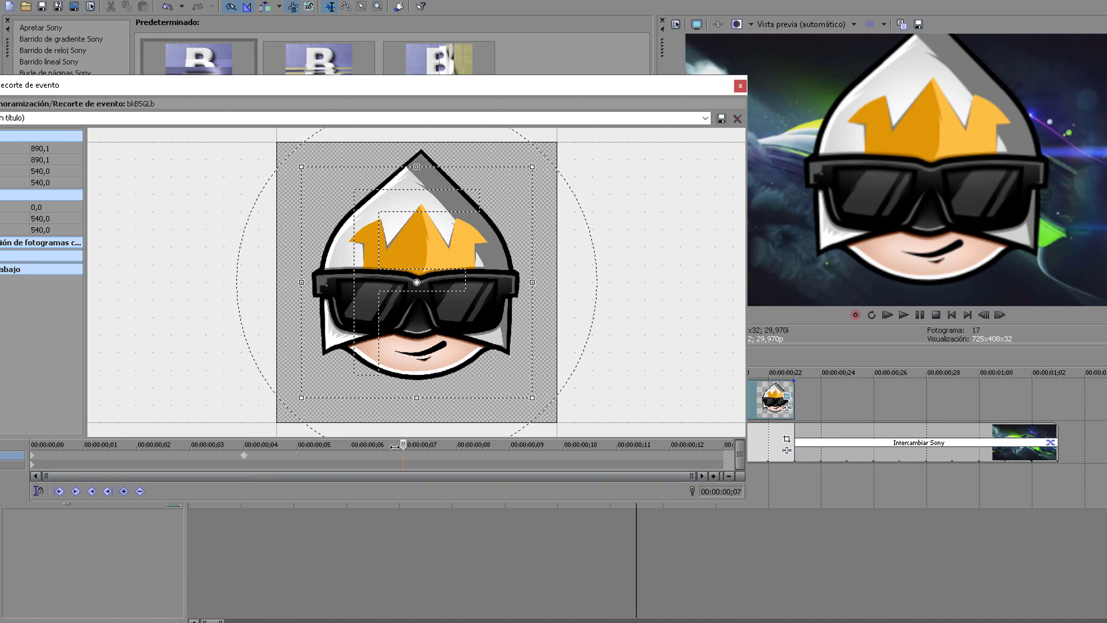
drag(531, 398, 521, 393)
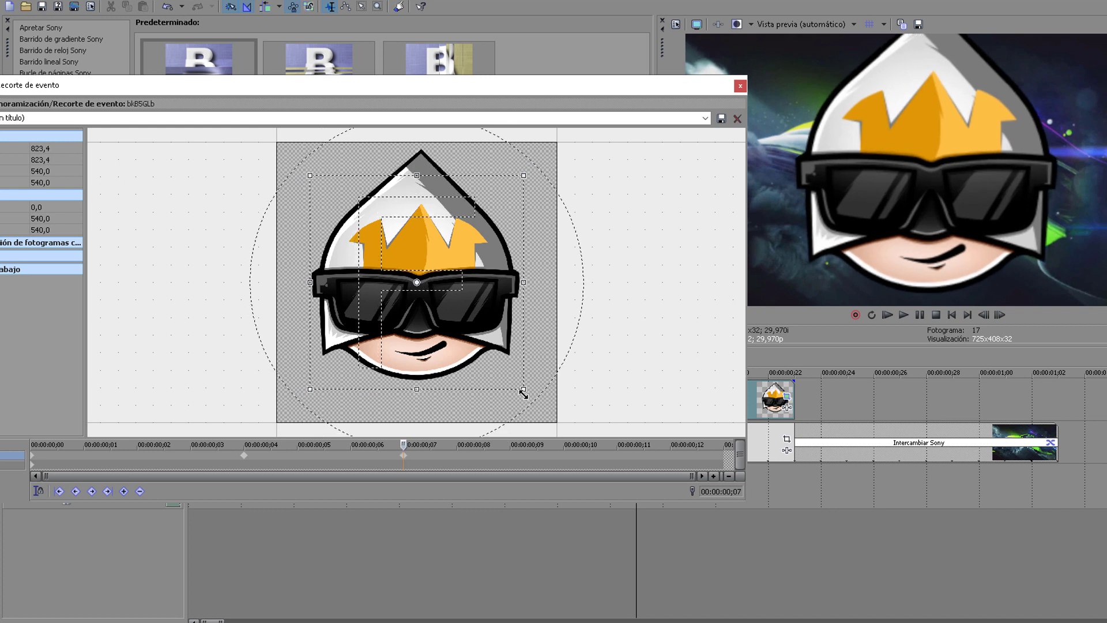
drag(405, 444, 722, 441)
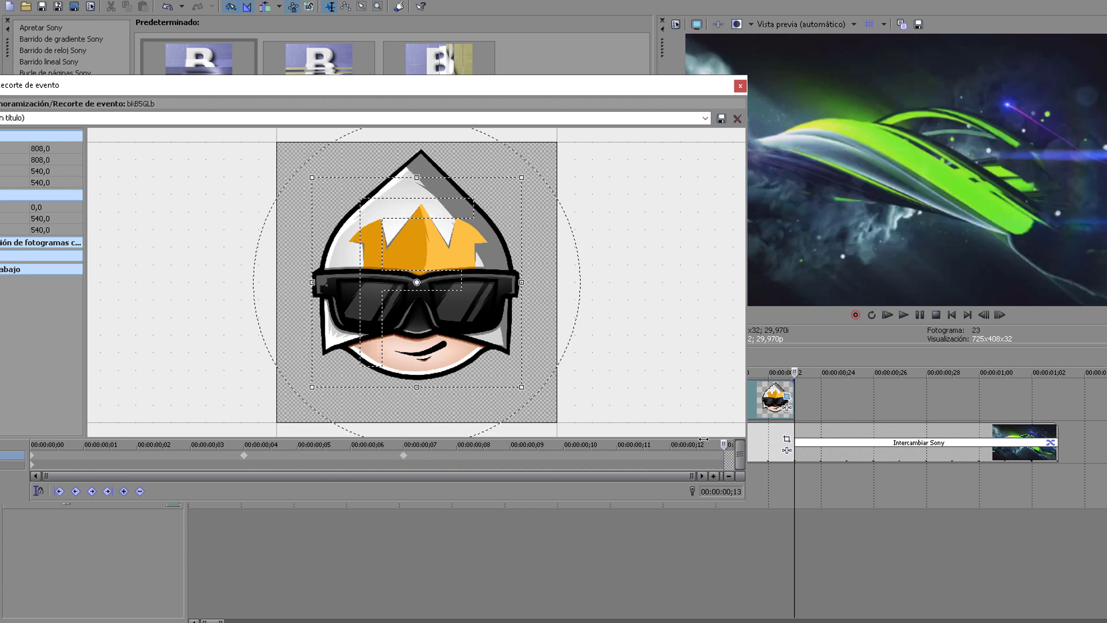
drag(703, 443, 689, 443)
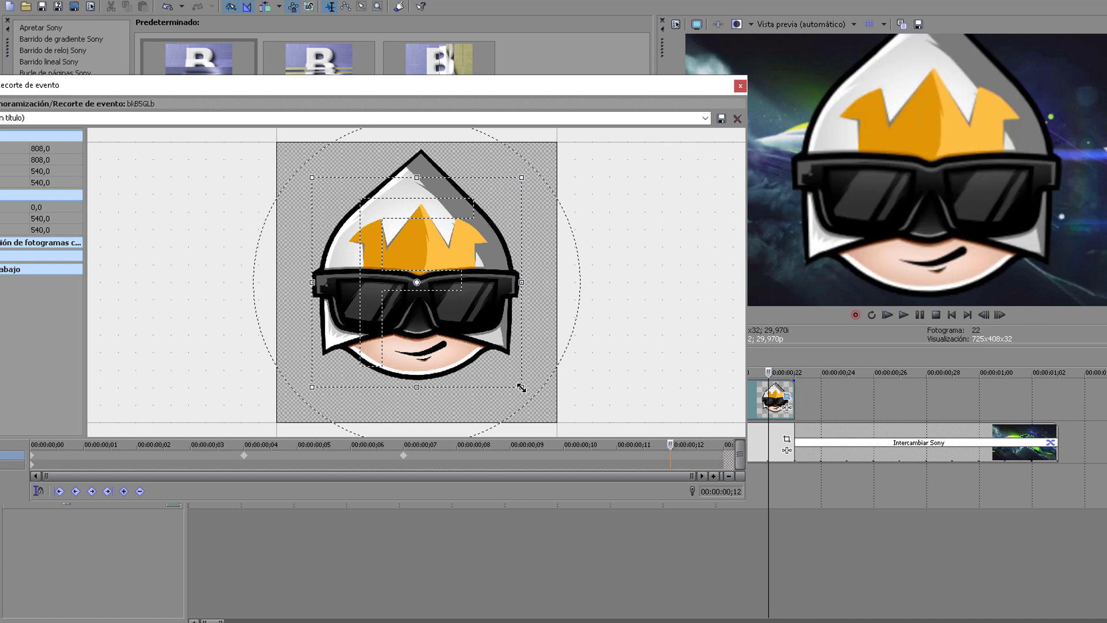
drag(522, 388, 529, 397)
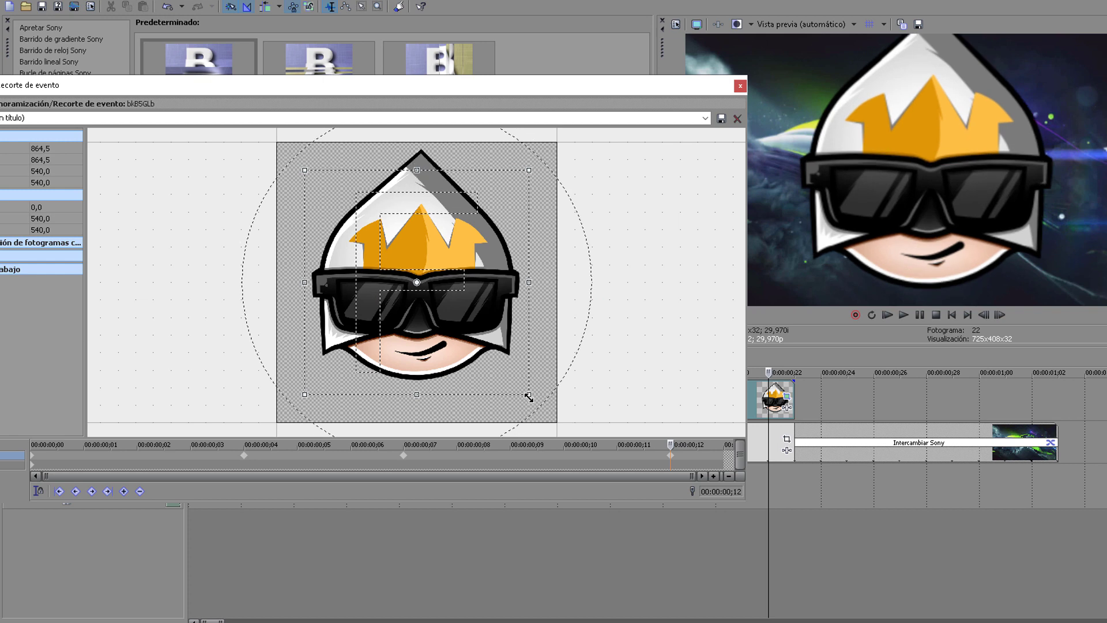
drag(528, 397, 515, 391)
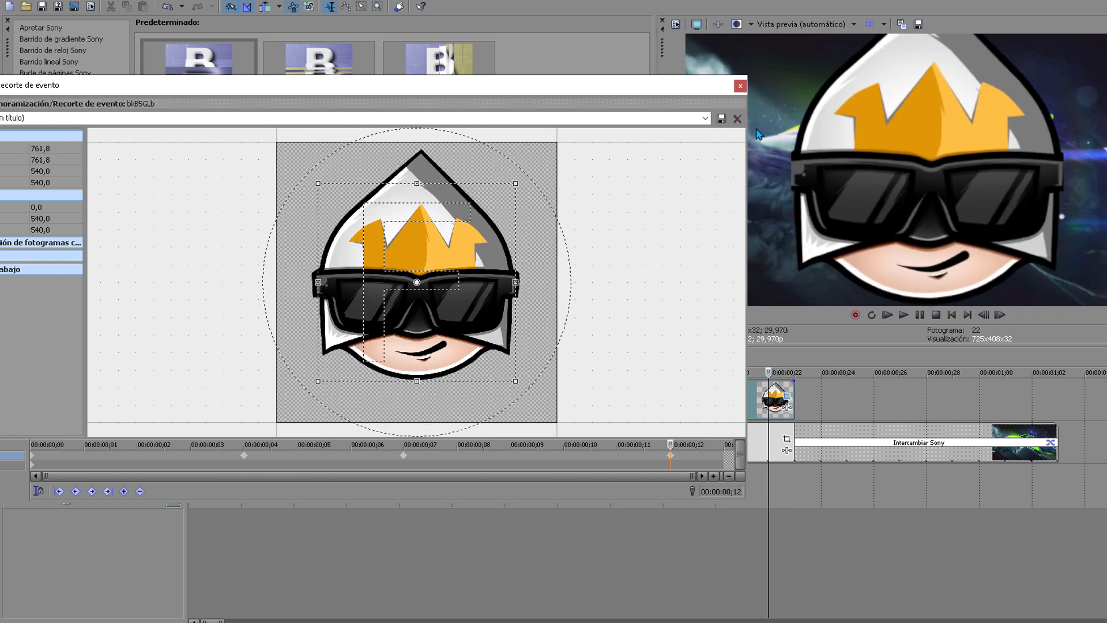
click(739, 87)
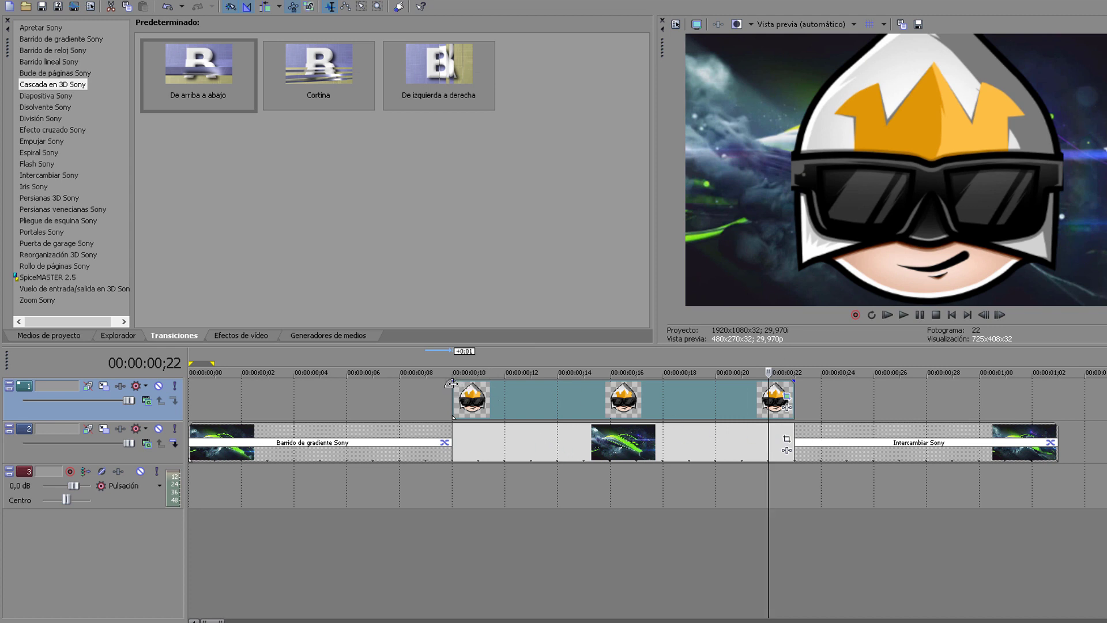
Give the logo clip a Cascada en 3D fade-in and a fade-out, then preview the result.
drag(461, 381, 478, 381)
drag(794, 381, 742, 381)
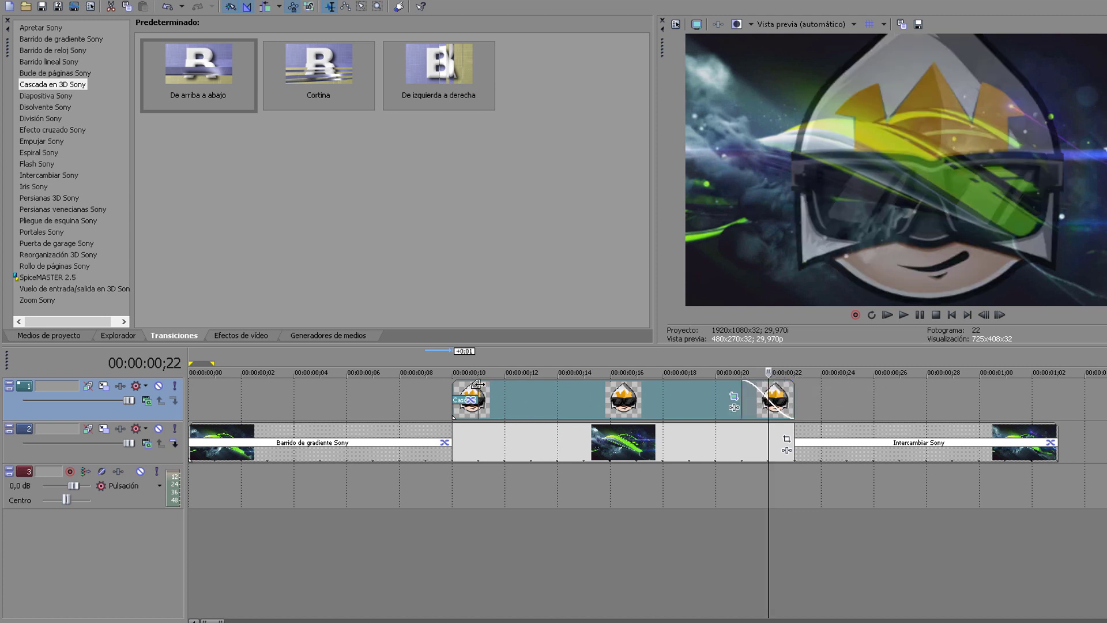
drag(478, 383, 505, 383)
click(951, 315)
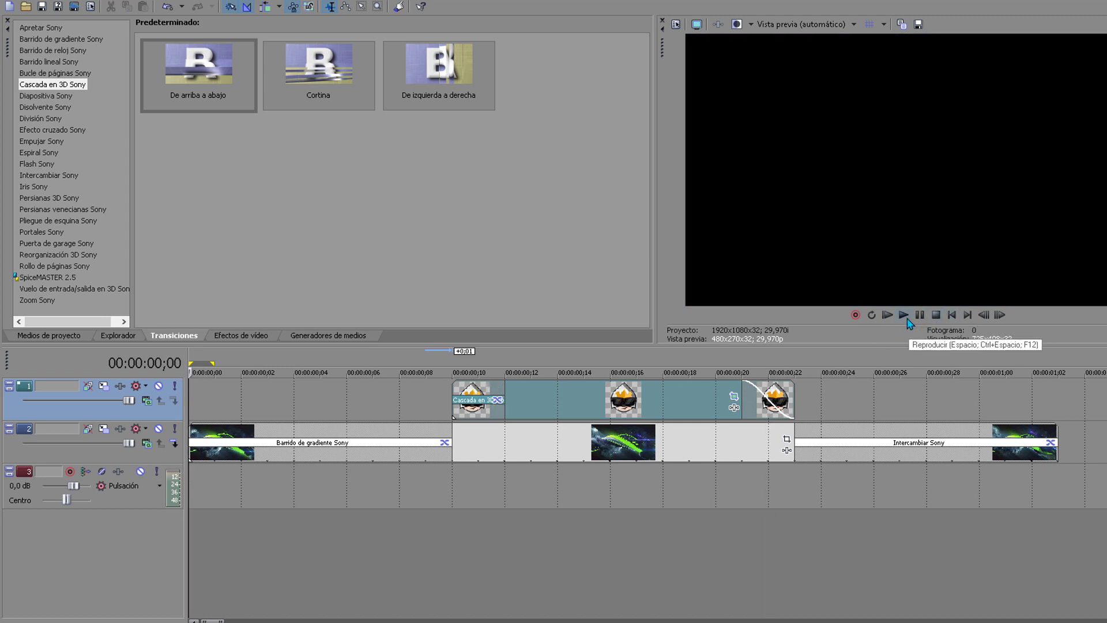
click(905, 317)
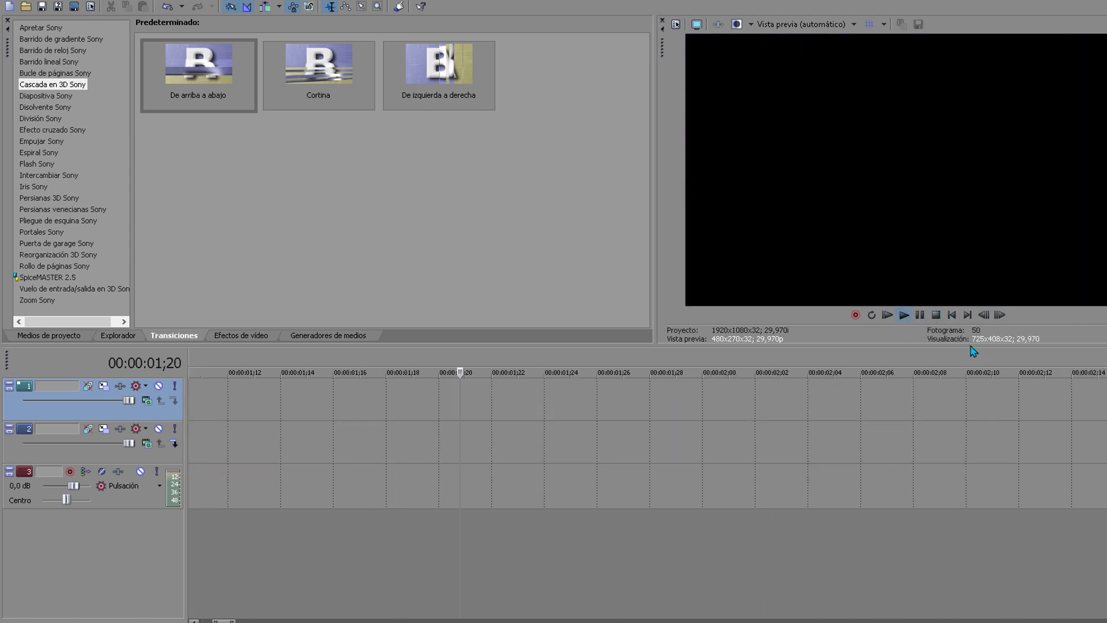
click(919, 315)
scroll(546, 464, down, 10)
scroll(312, 462, up, 5)
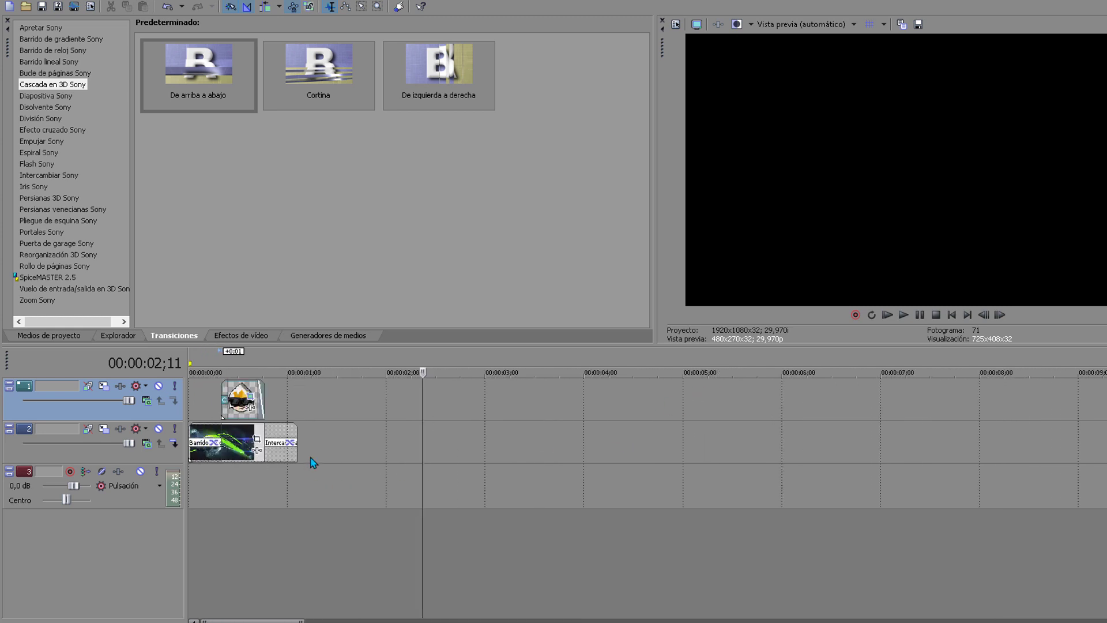
scroll(311, 462, down, 3)
scroll(323, 447, up, 3)
scroll(295, 573, down, 3)
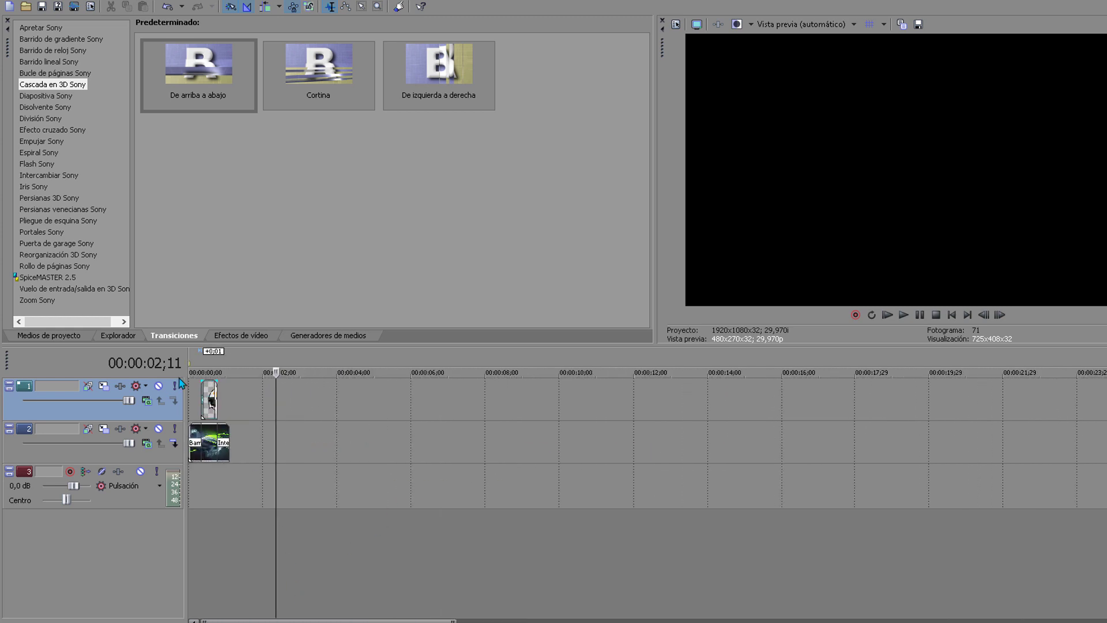
Lengthen the track 2 background clip to about 1;11 and the logo clip to about 1;00.
click(209, 362)
scroll(323, 449, up, 5)
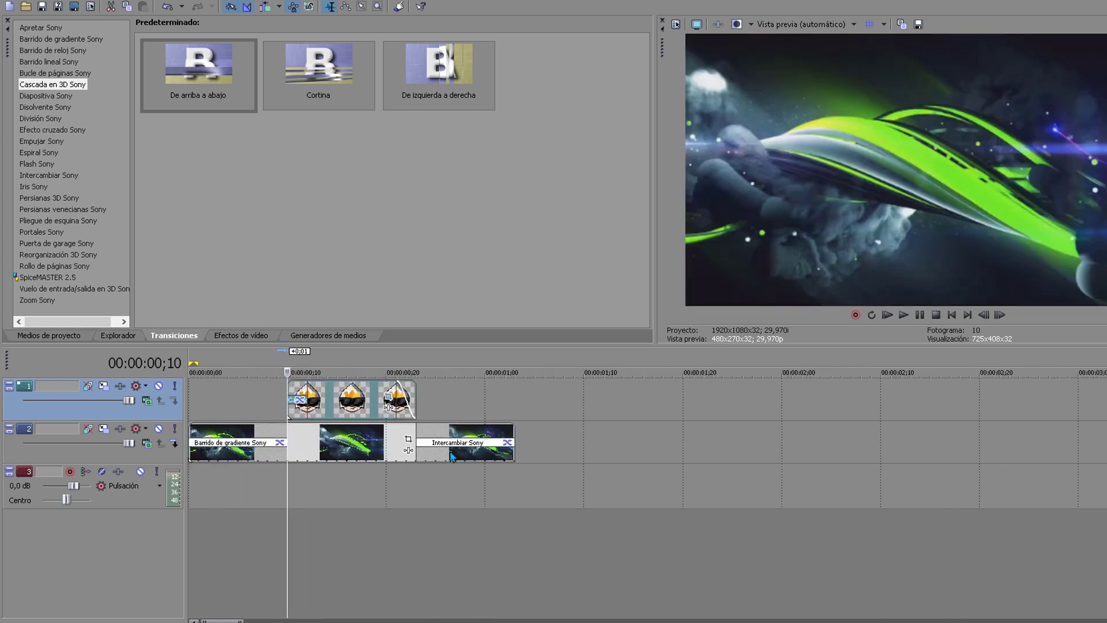
key(ctrl+z)
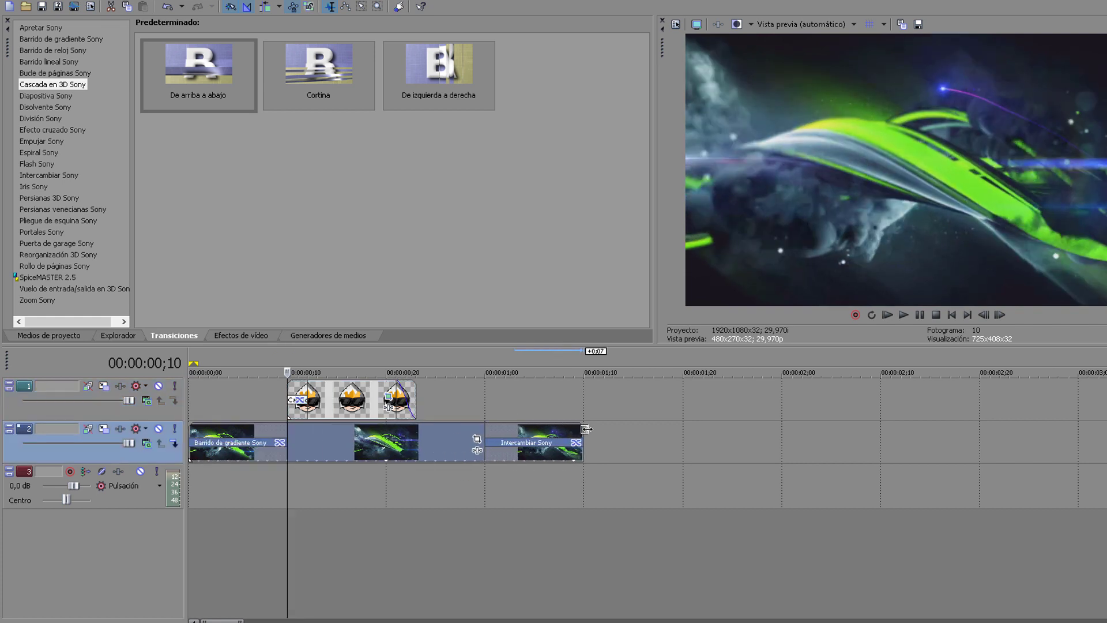
drag(416, 399, 494, 399)
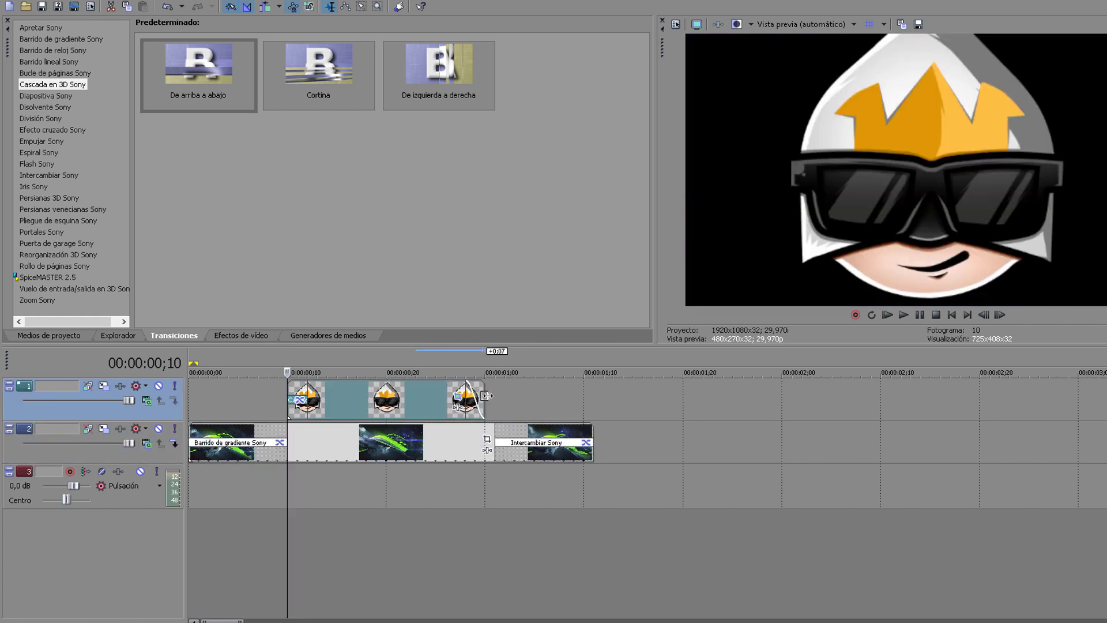
Play the intro from the start to review it, ending on frame 20 with the logo.
click(951, 315)
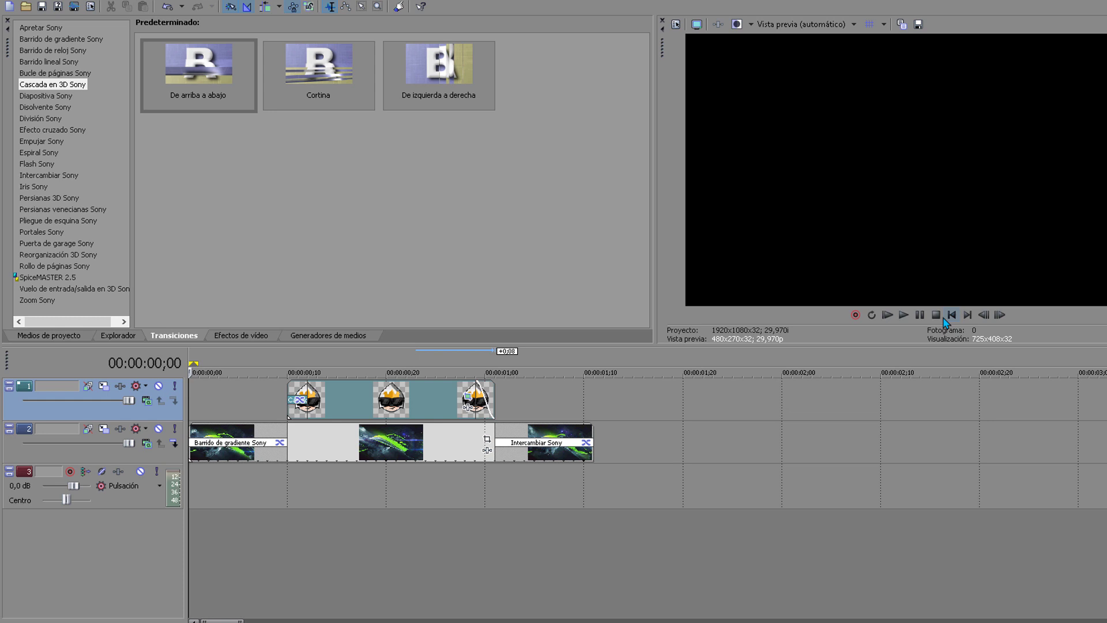
click(906, 315)
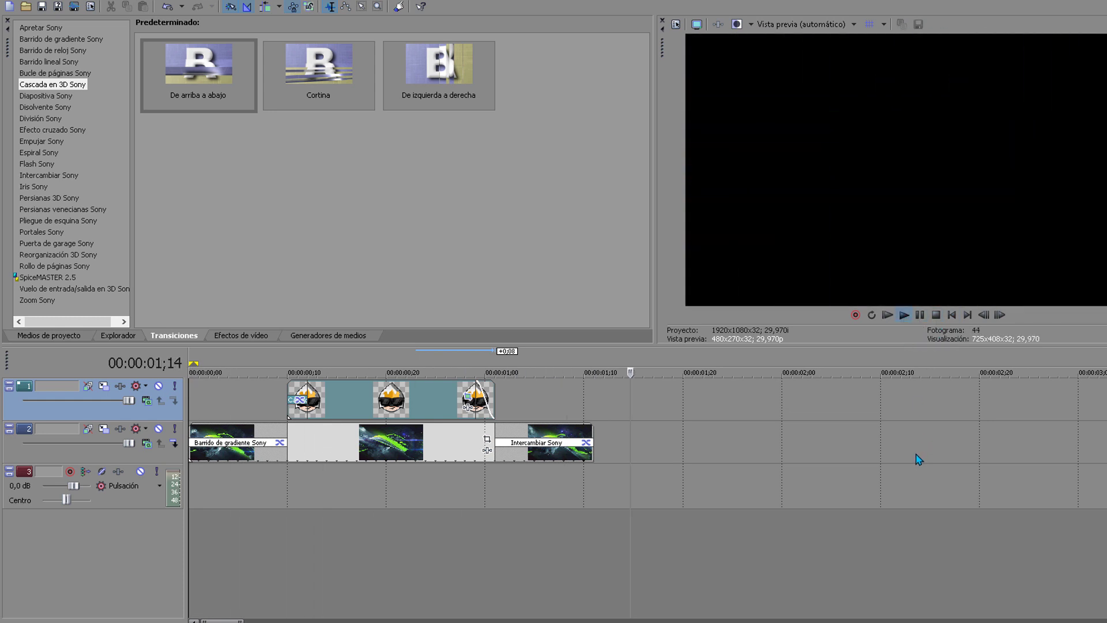
click(904, 315)
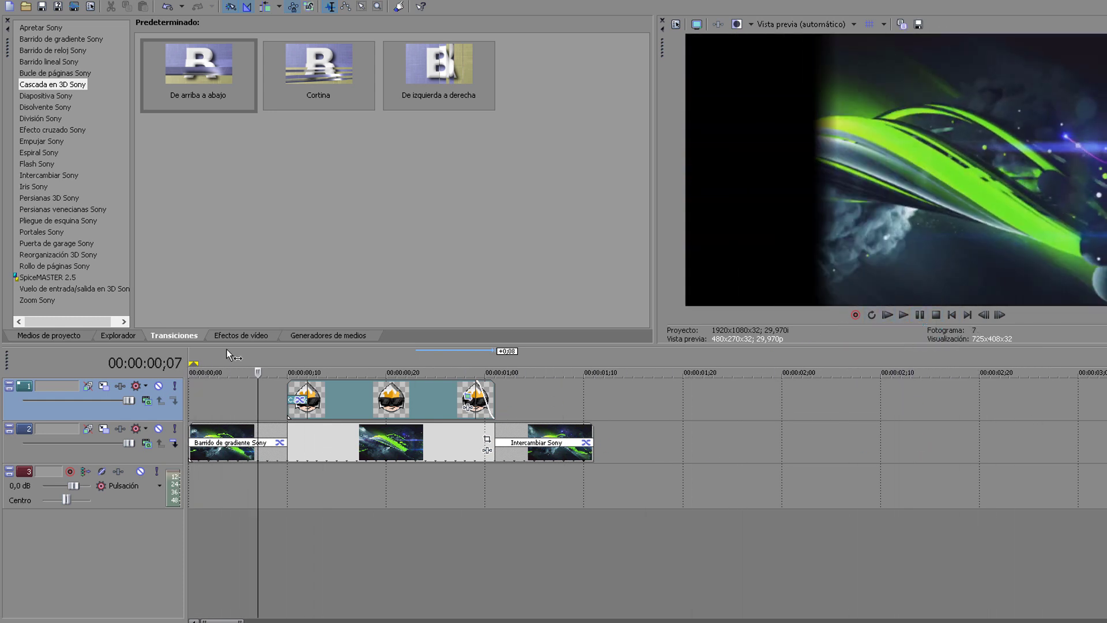
key(space)
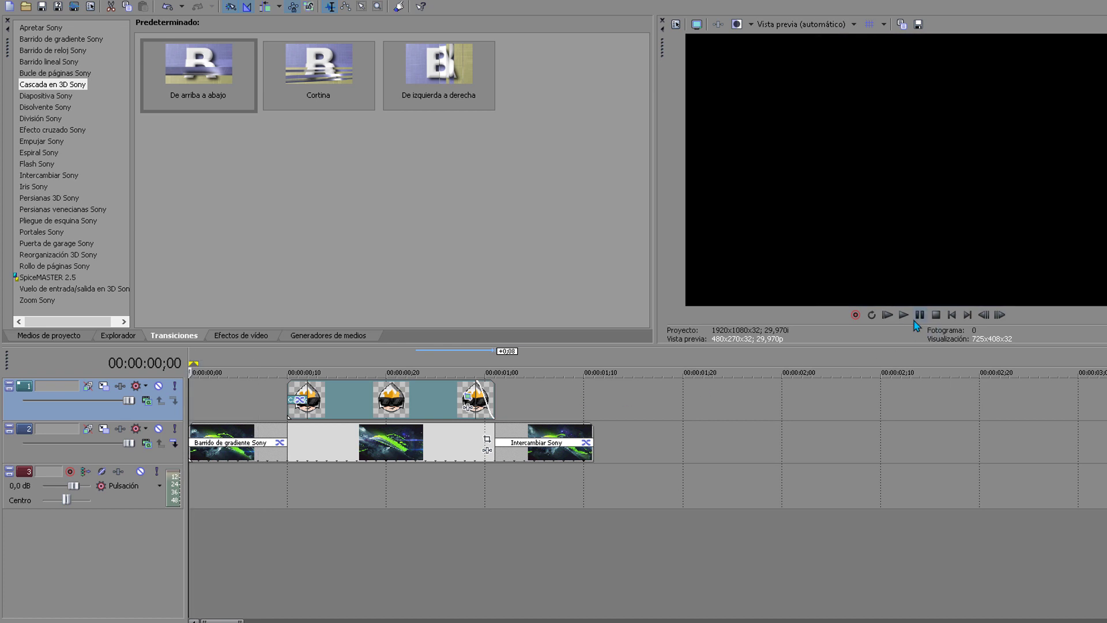
click(912, 317)
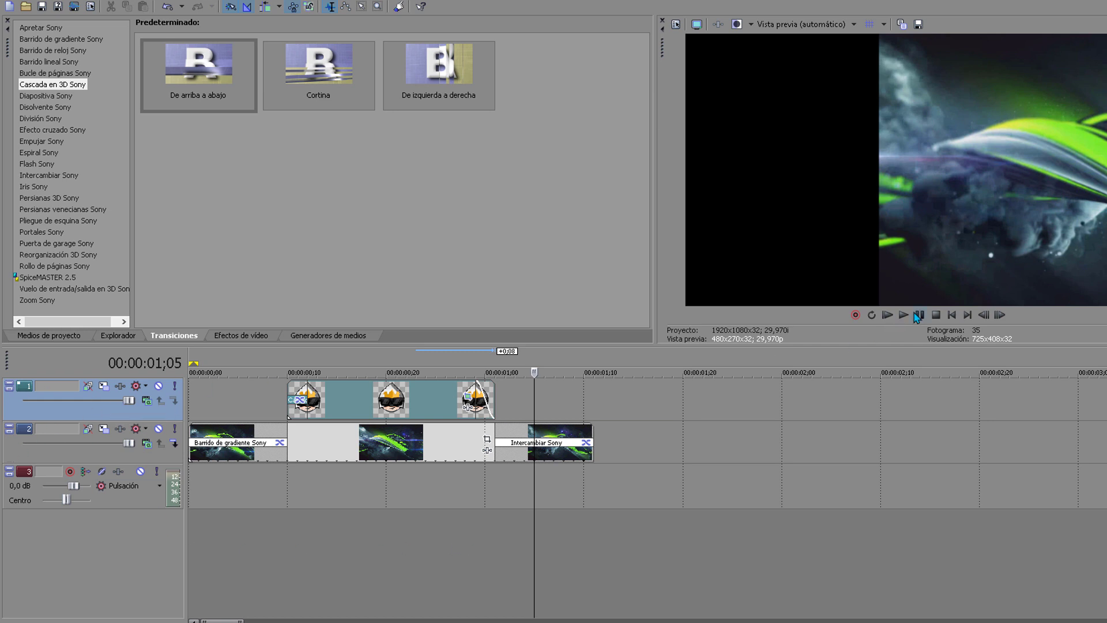
click(950, 318)
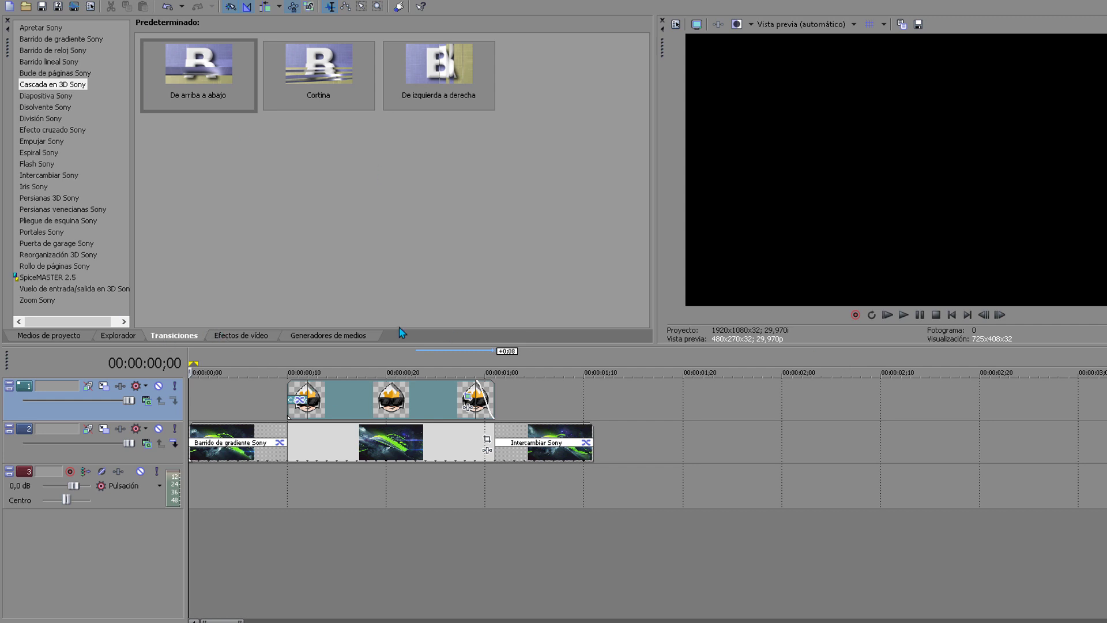
click(391, 358)
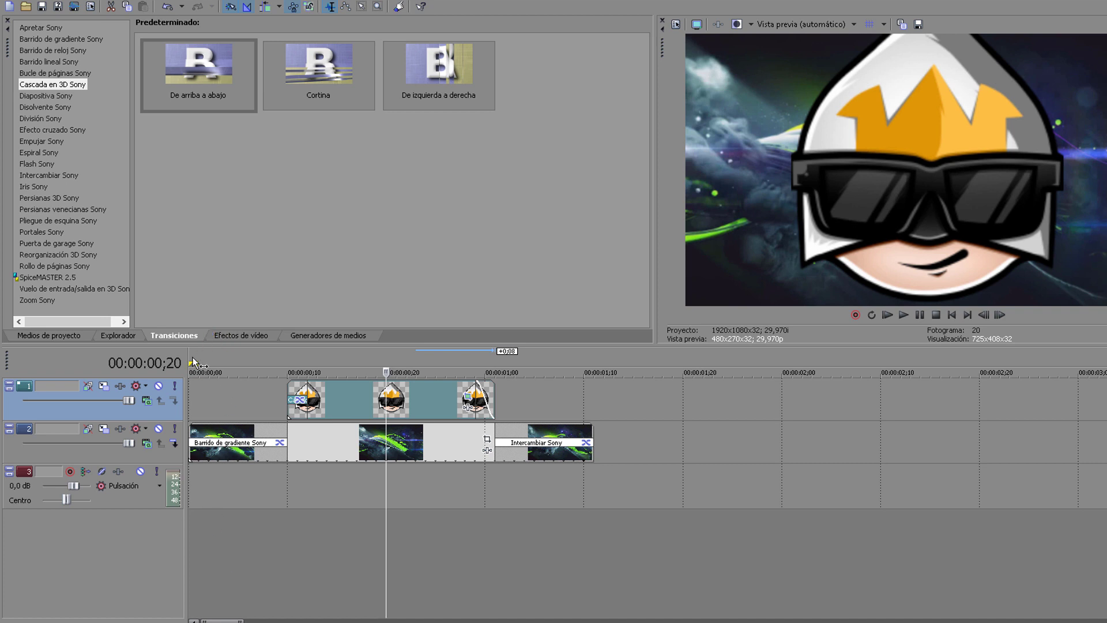
Mark the intro's full length as a loop region and choose File > Render As.
mouse_move(191, 362)
mouse_down()
mouse_move(624, 348)
mouse_move(595, 351)
mouse_up()
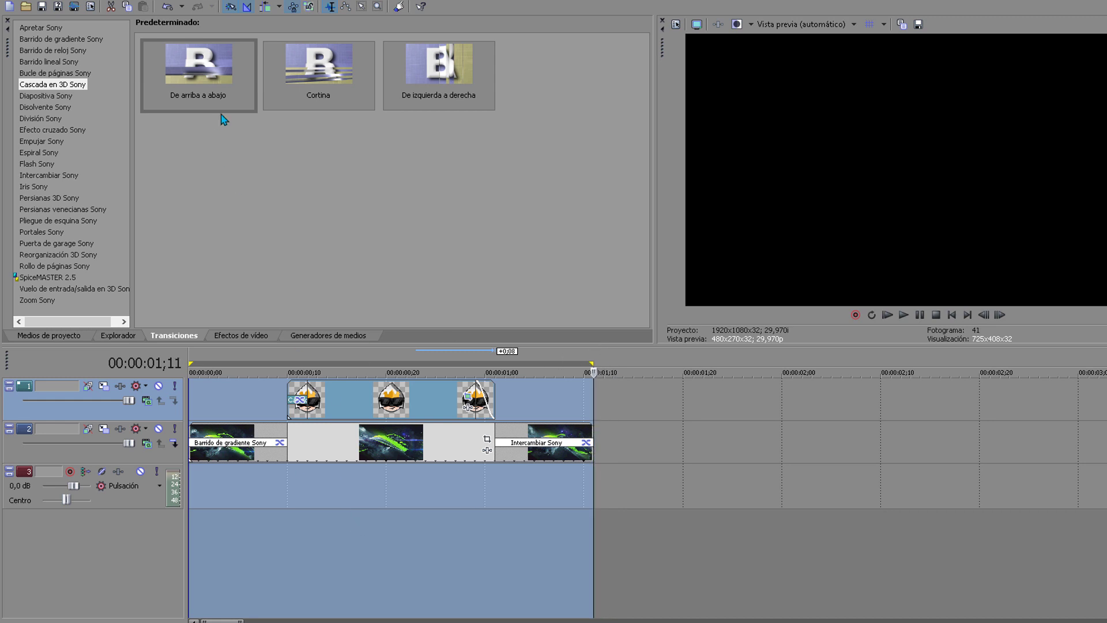
click(31, 4)
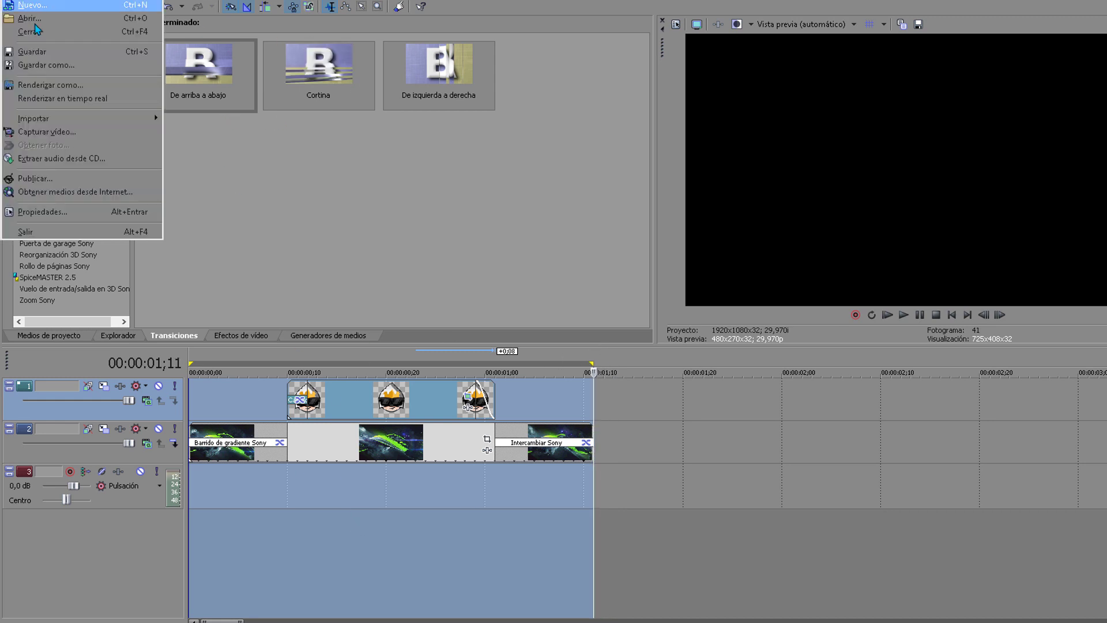
click(46, 87)
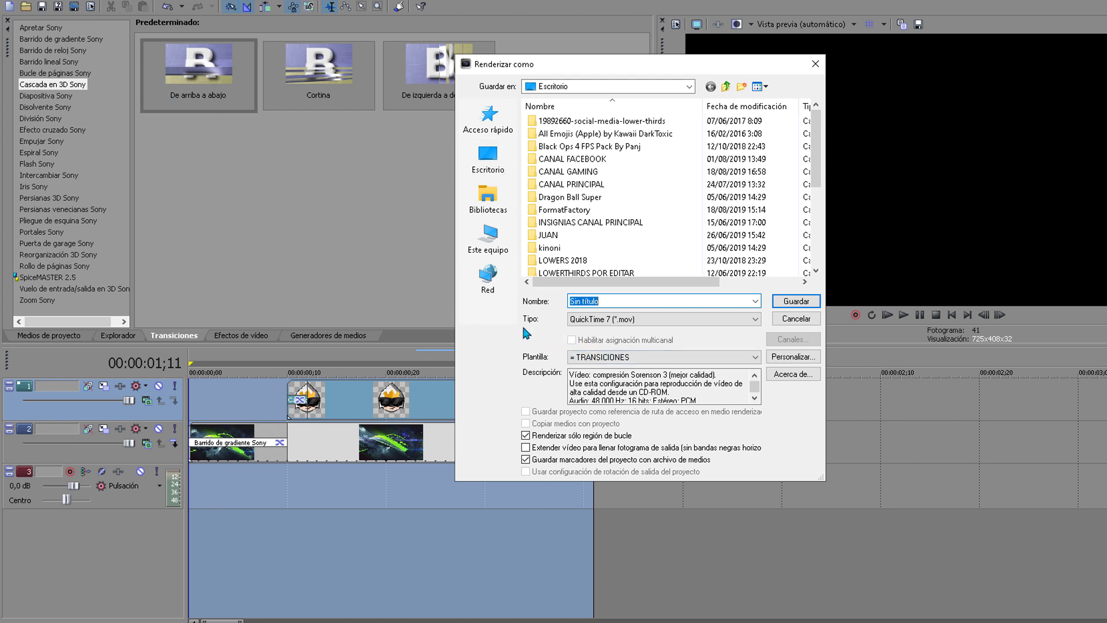
click(605, 322)
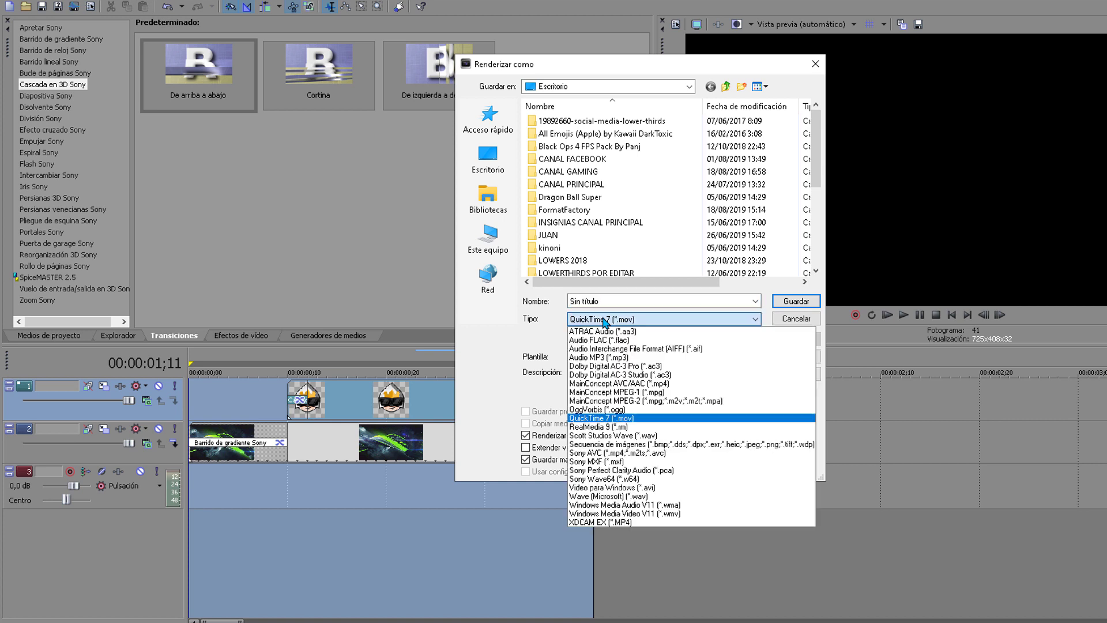
click(650, 420)
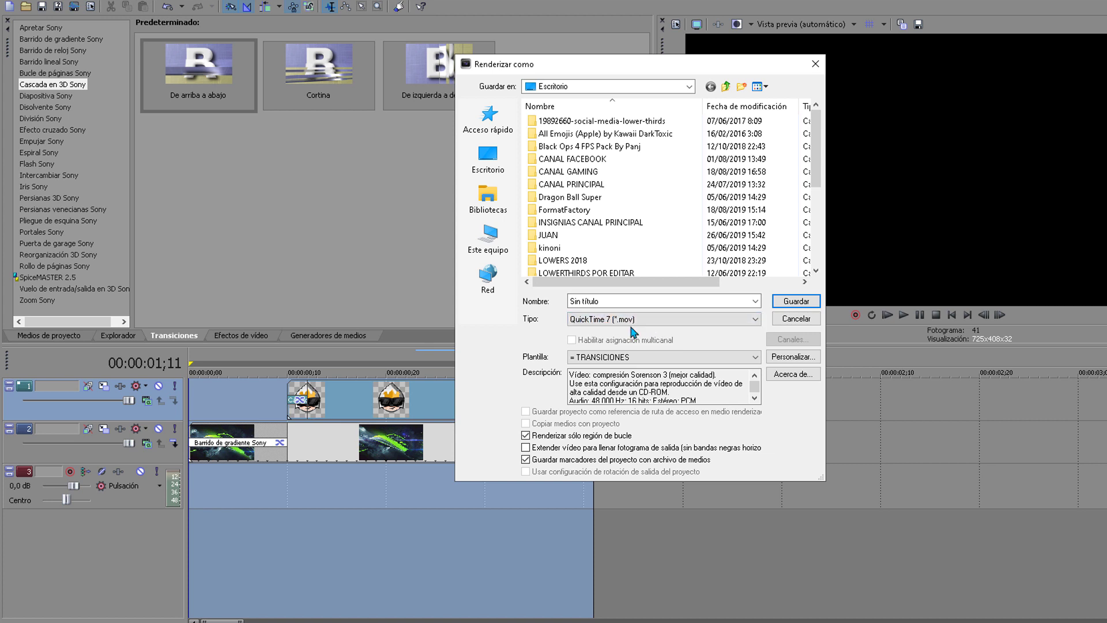
Keep the TRANSICIONES template with 1920x1080, 29,970000 fps and PNG video in custom settings.
click(612, 357)
click(612, 366)
click(793, 356)
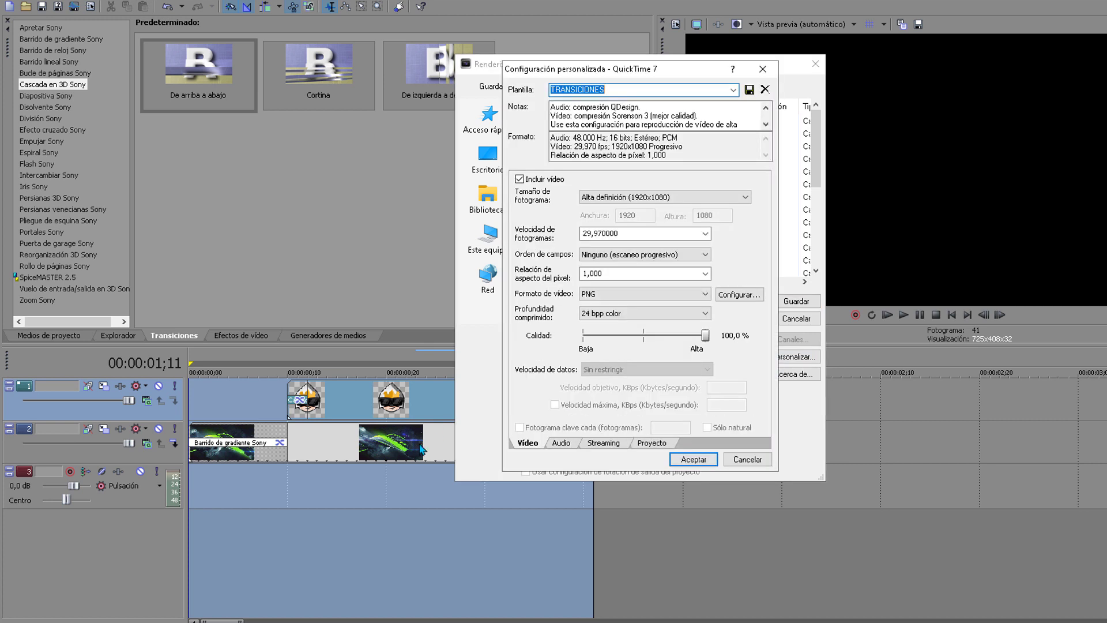
click(638, 199)
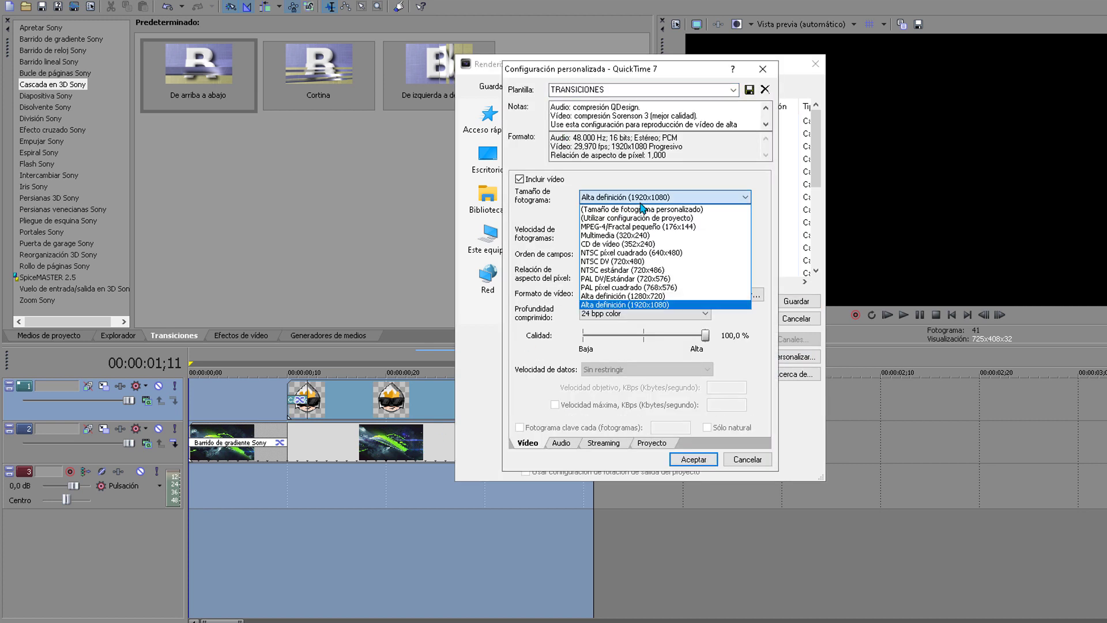
click(663, 305)
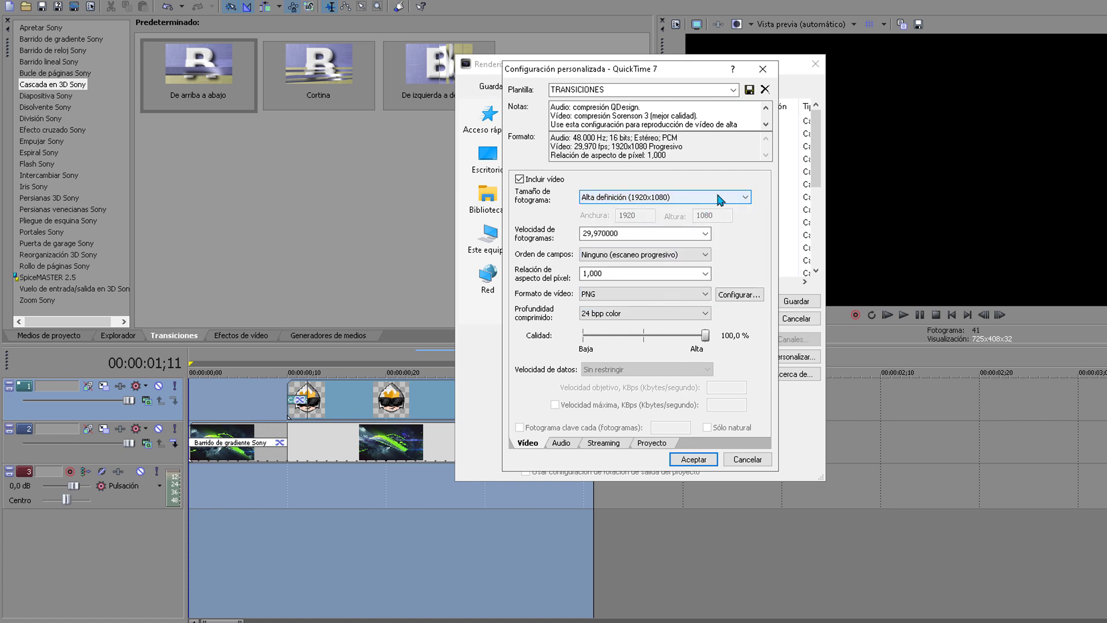
click(706, 233)
click(705, 233)
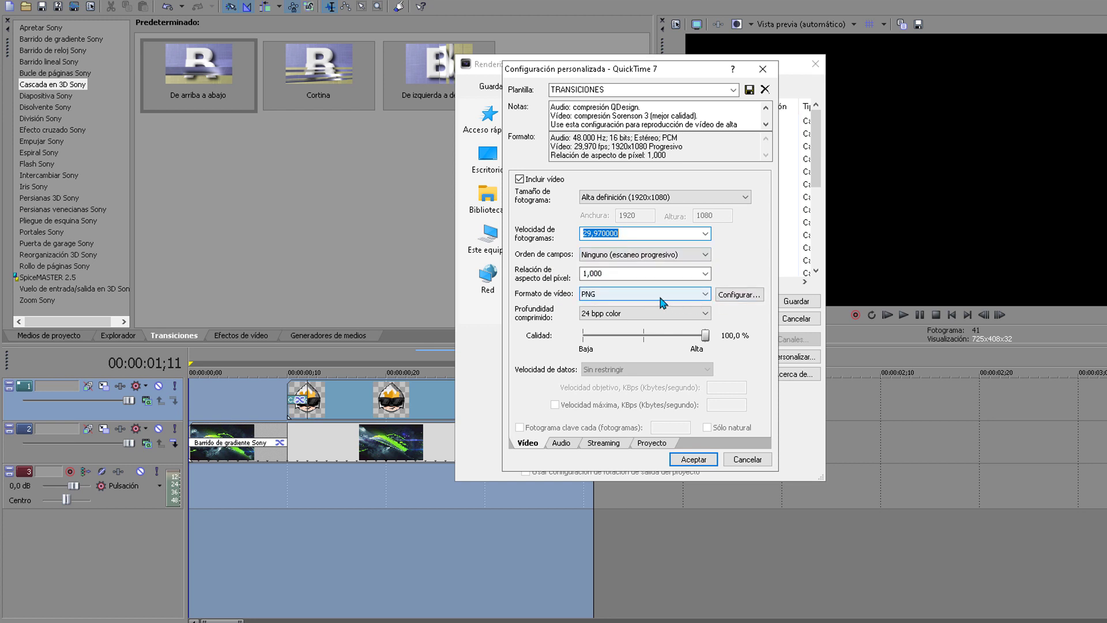
click(625, 294)
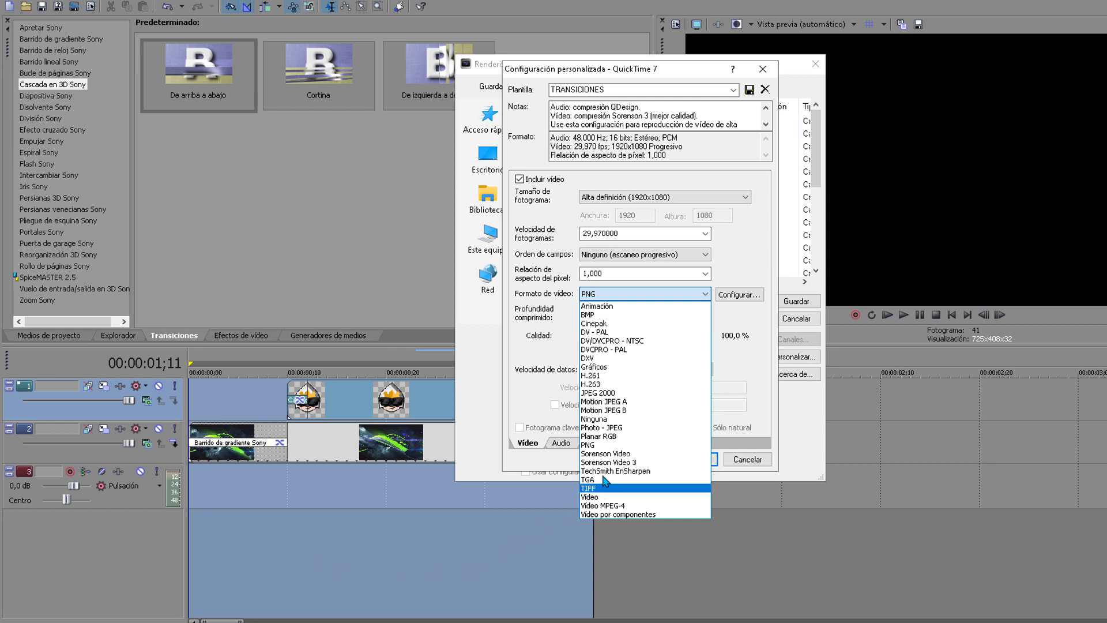
click(680, 444)
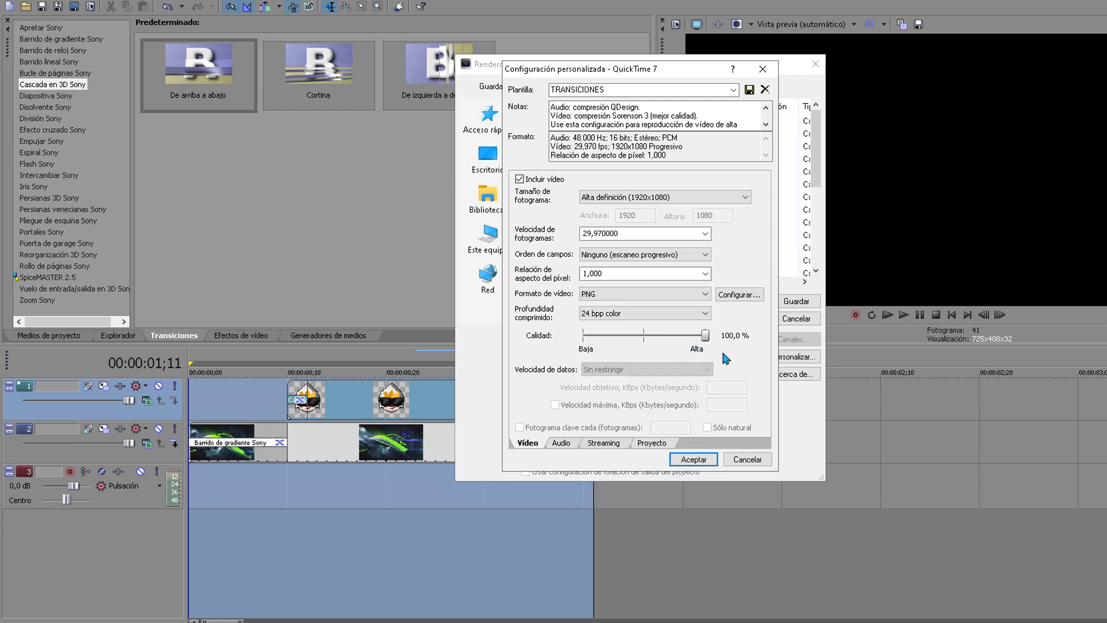
Check the Audio and Streaming tabs, keep Lo mejor render quality, and accept the settings.
click(562, 443)
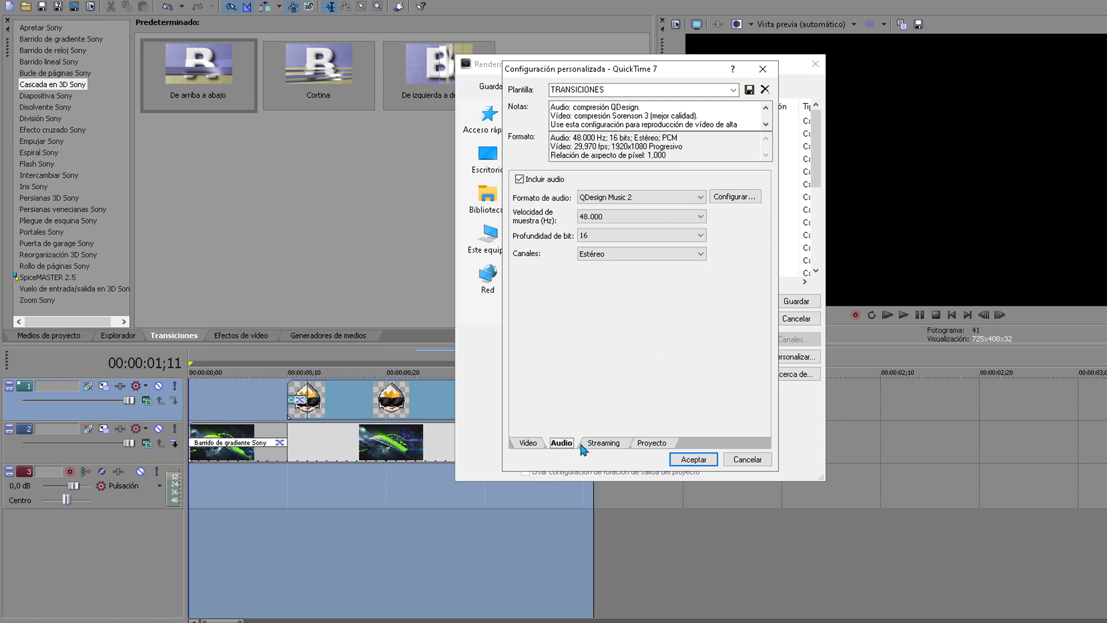
click(597, 444)
click(648, 444)
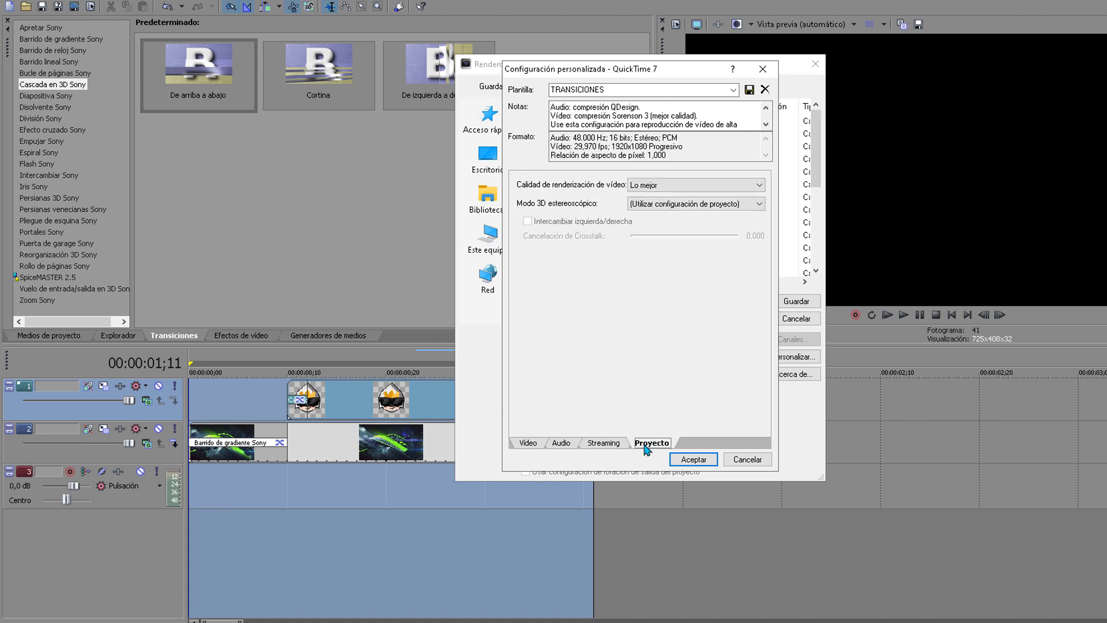
click(663, 185)
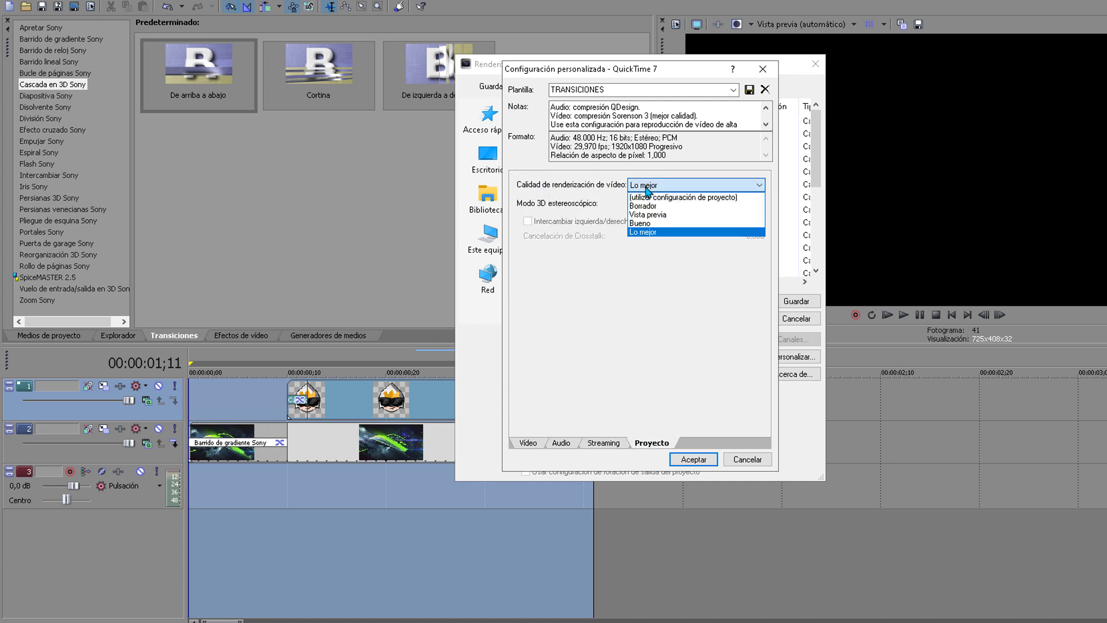
click(691, 231)
click(720, 459)
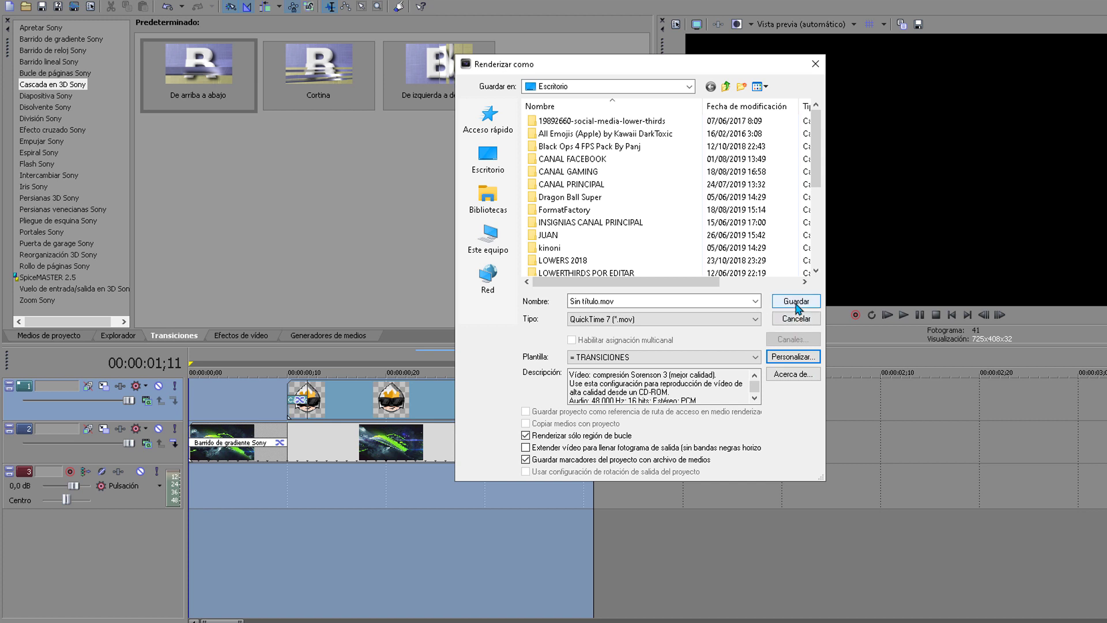
Name the output file TRANSITUTO and save it to start rendering to the desktop.
click(689, 300)
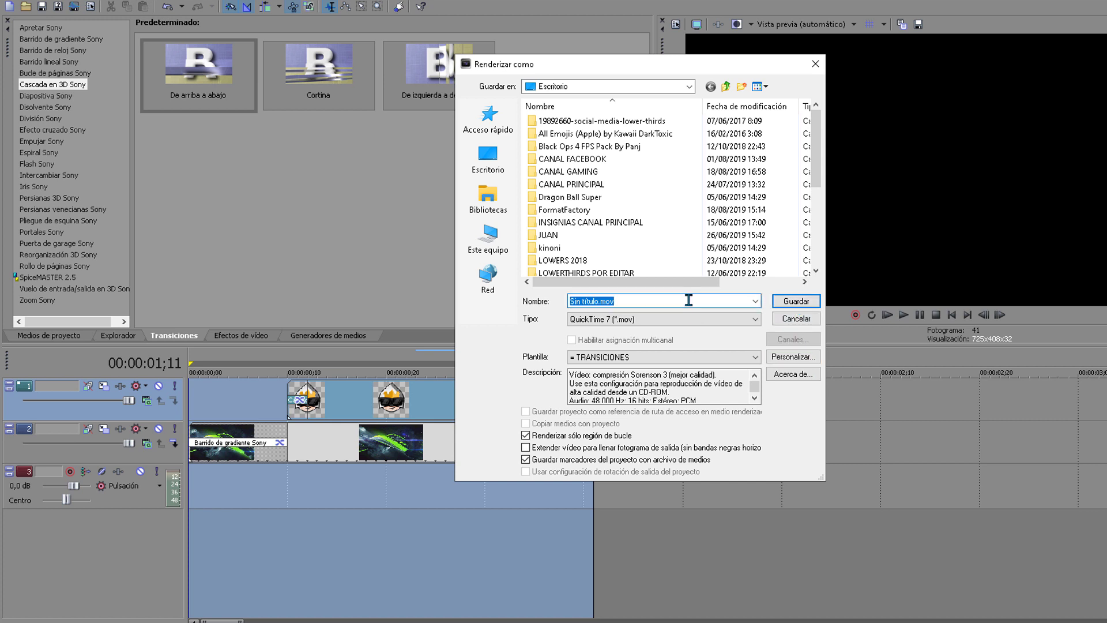
text(TRANSI)
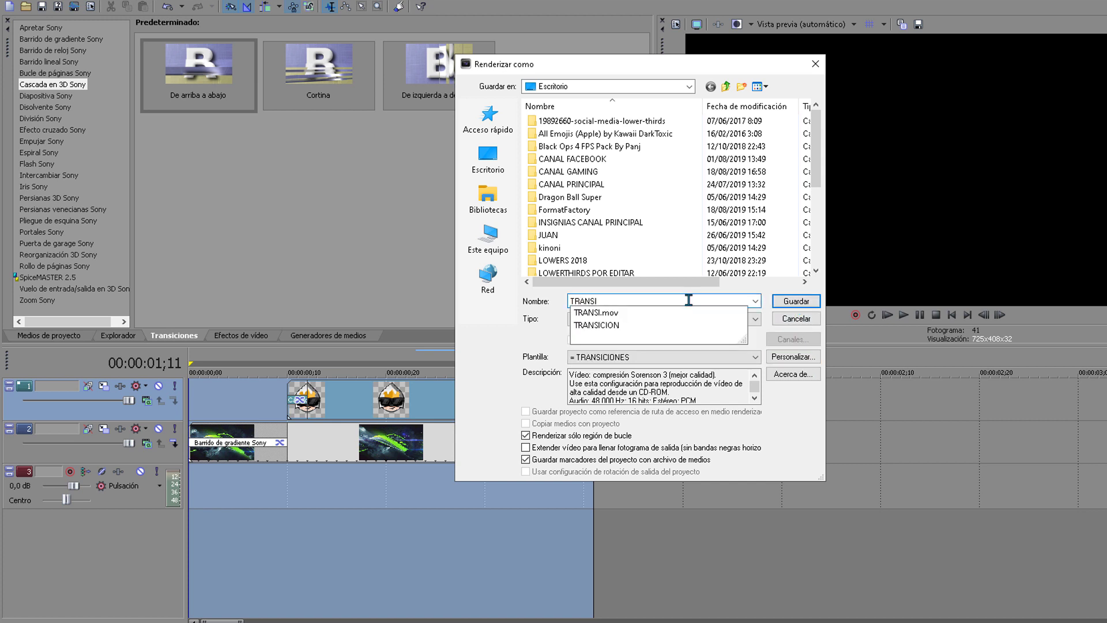
text(TUTO)
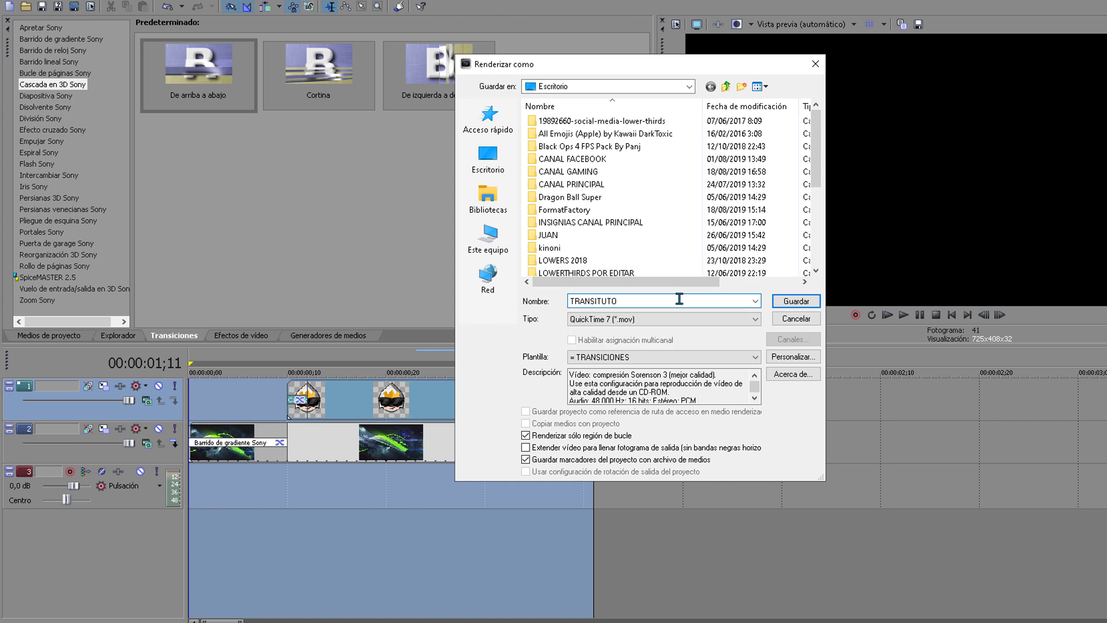
click(796, 302)
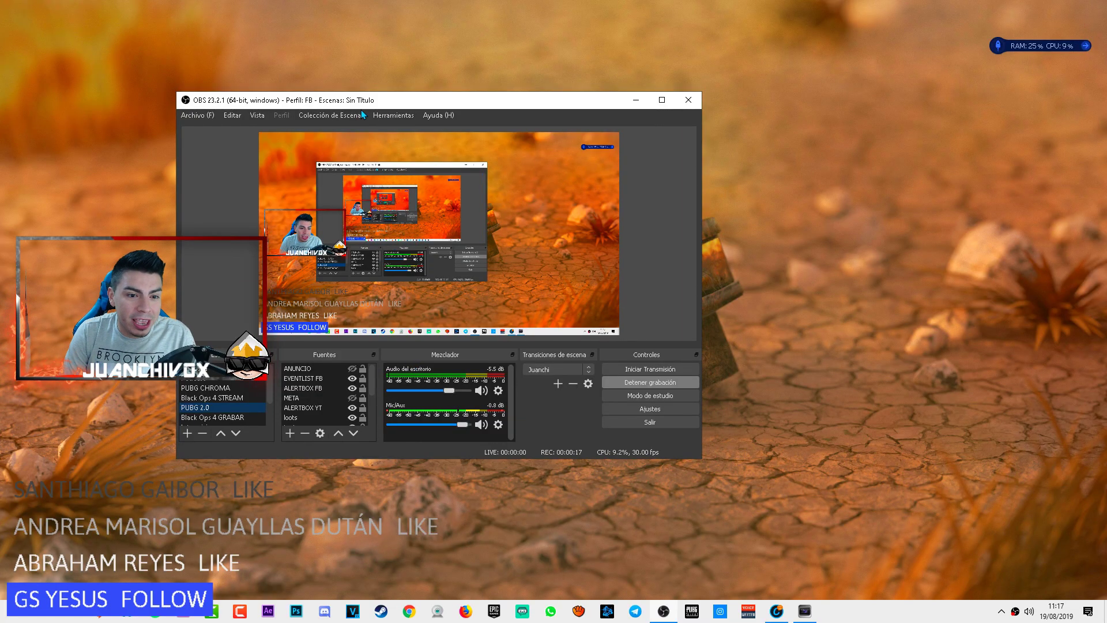
Move and enlarge the OBS window, then select the display capture and loots sources.
drag(361, 100, 345, 60)
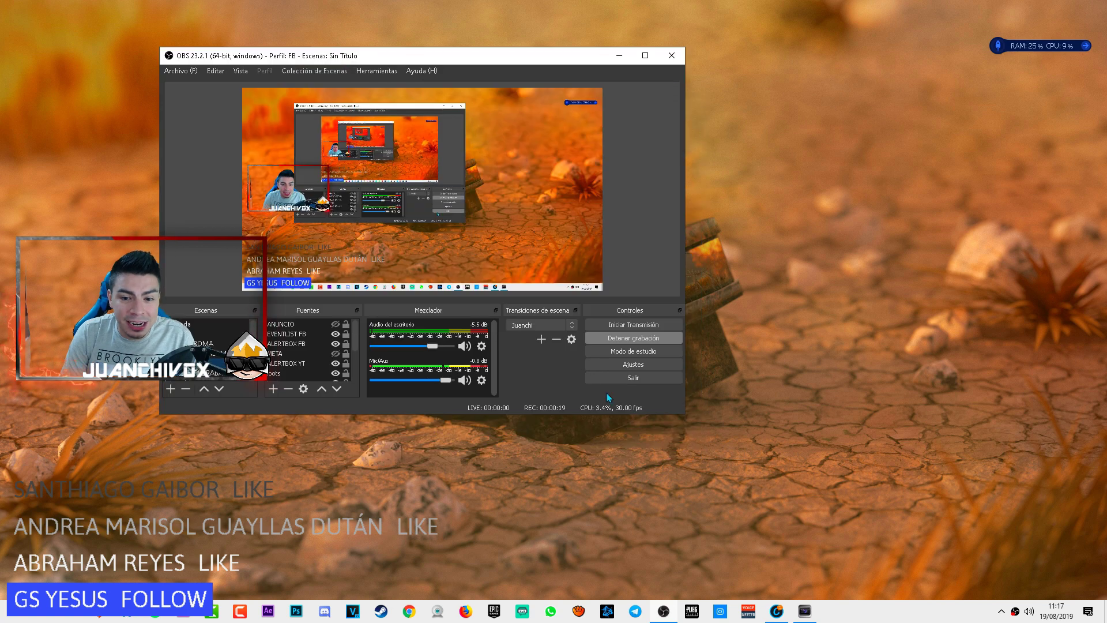
drag(684, 414, 965, 531)
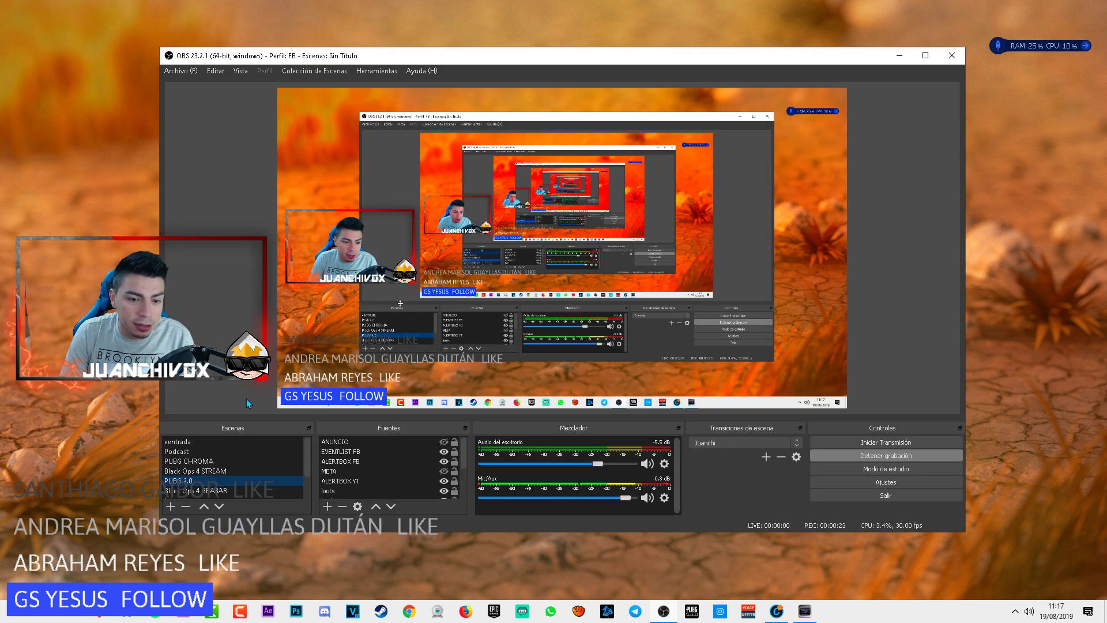
click(348, 252)
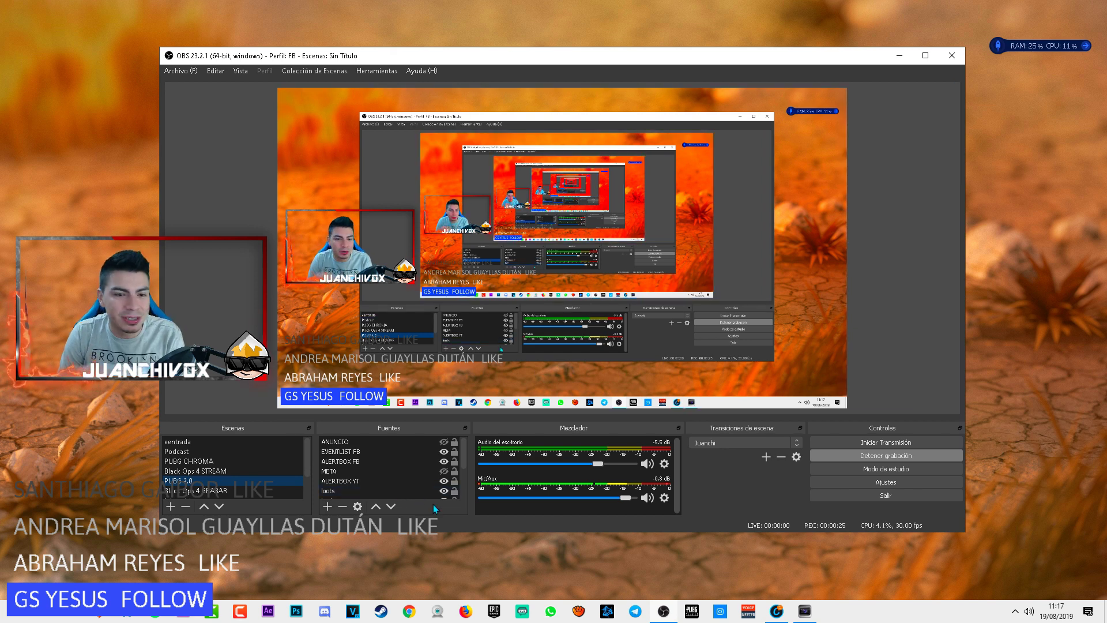
click(422, 492)
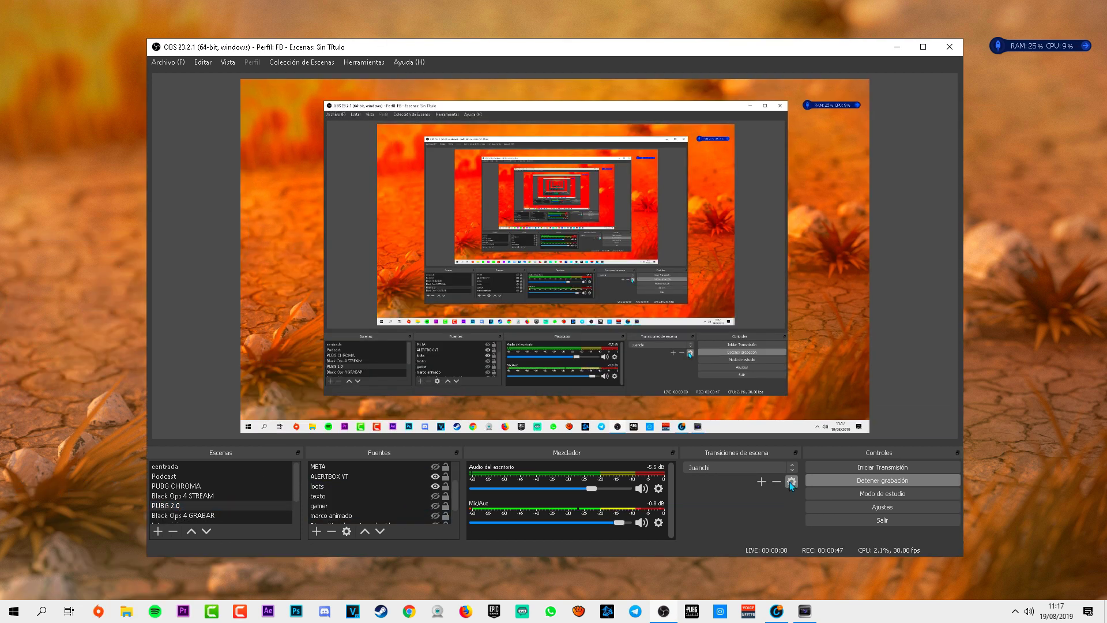
Add a new Stinger scene transition named Tutorial.
click(790, 482)
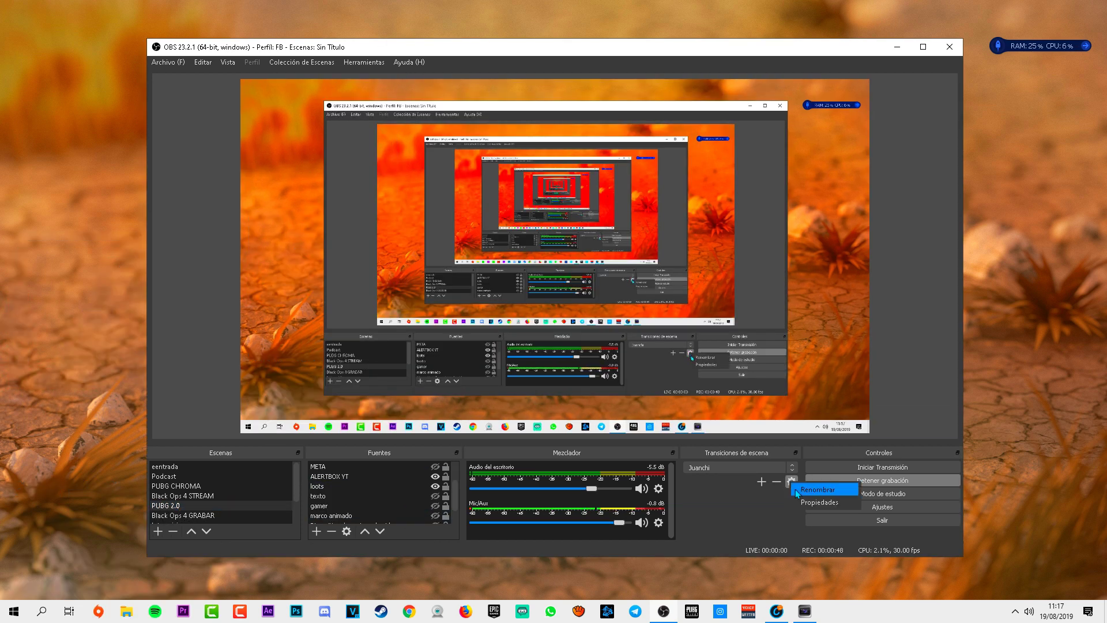
click(763, 484)
click(762, 482)
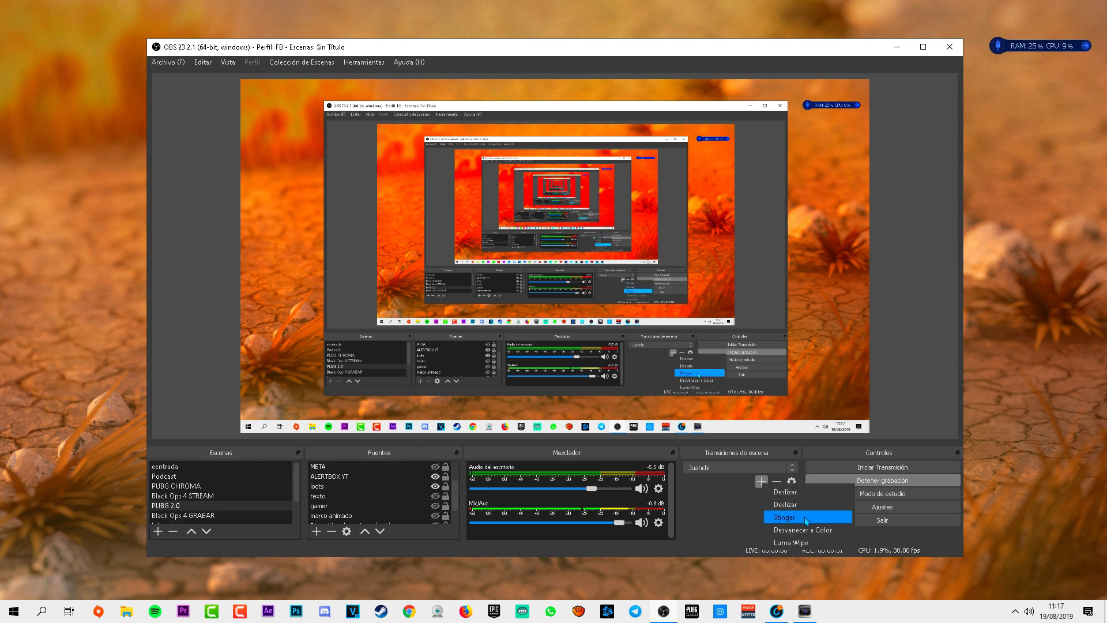
click(805, 518)
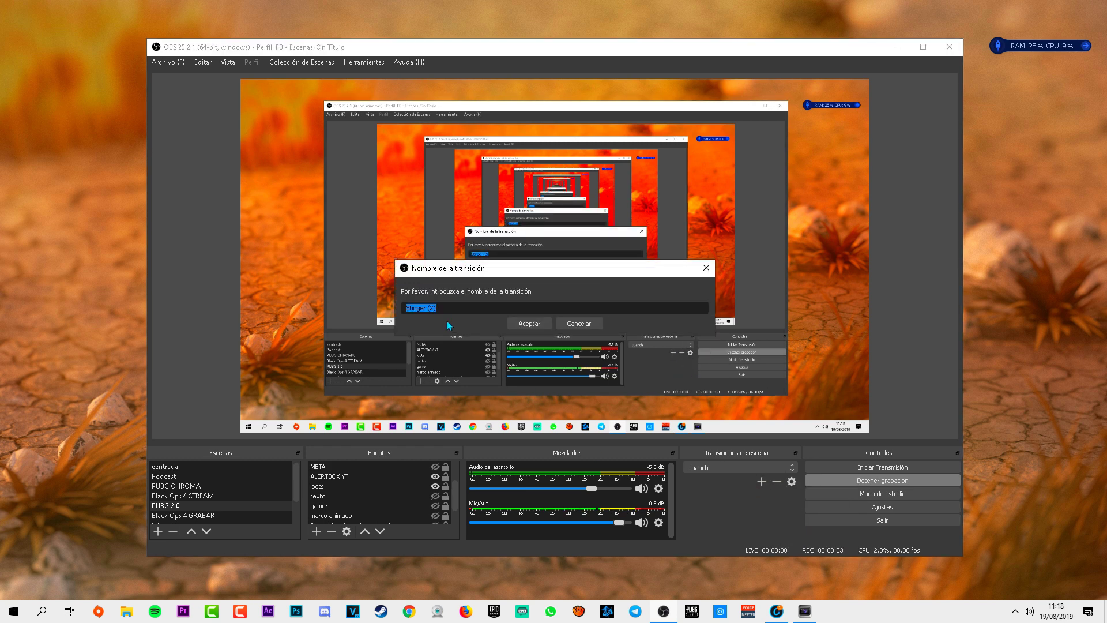
key(BackSpace)
text(Tutorial)
key(Return)
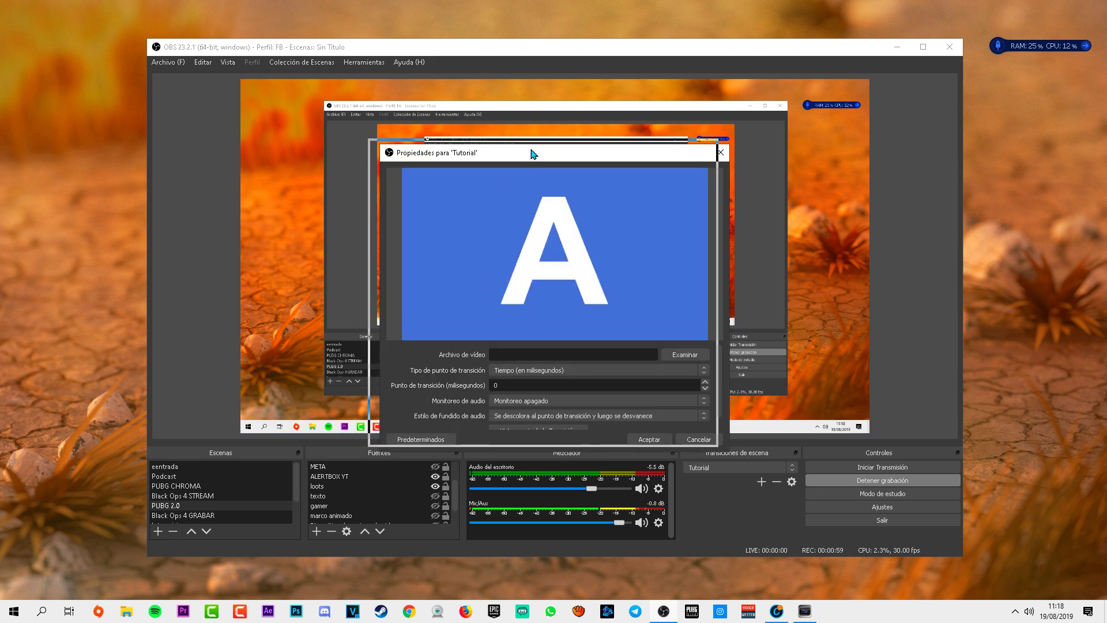
Load TRANSITUTO.mov from the Desktop into the Tutorial stinger, keep Tiempo (en milisegundos), and confirm.
drag(542, 156, 531, 150)
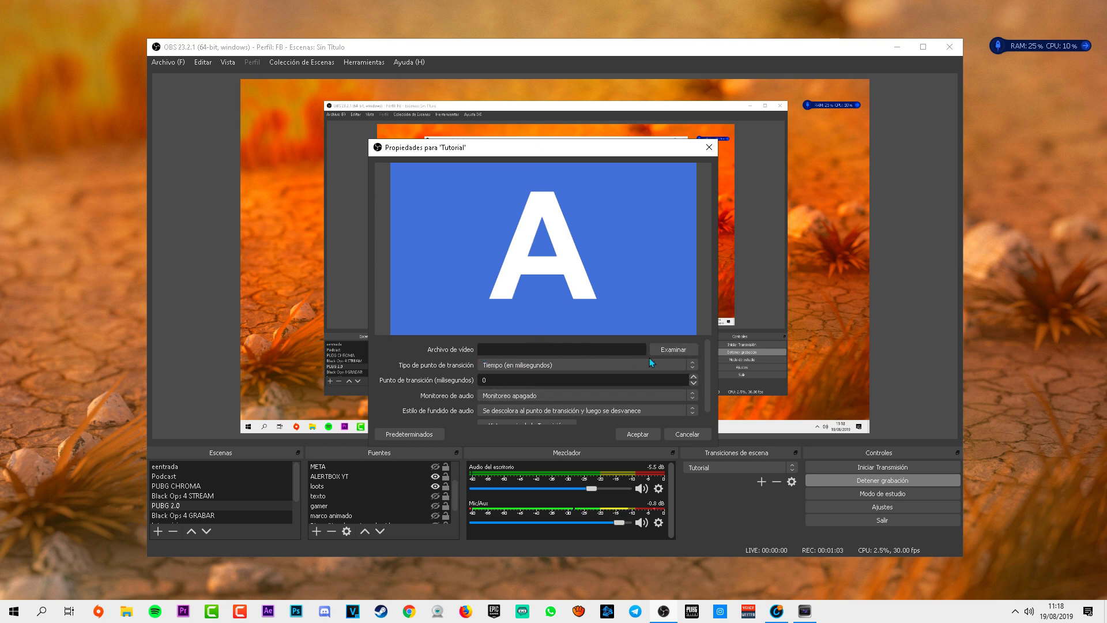
click(686, 353)
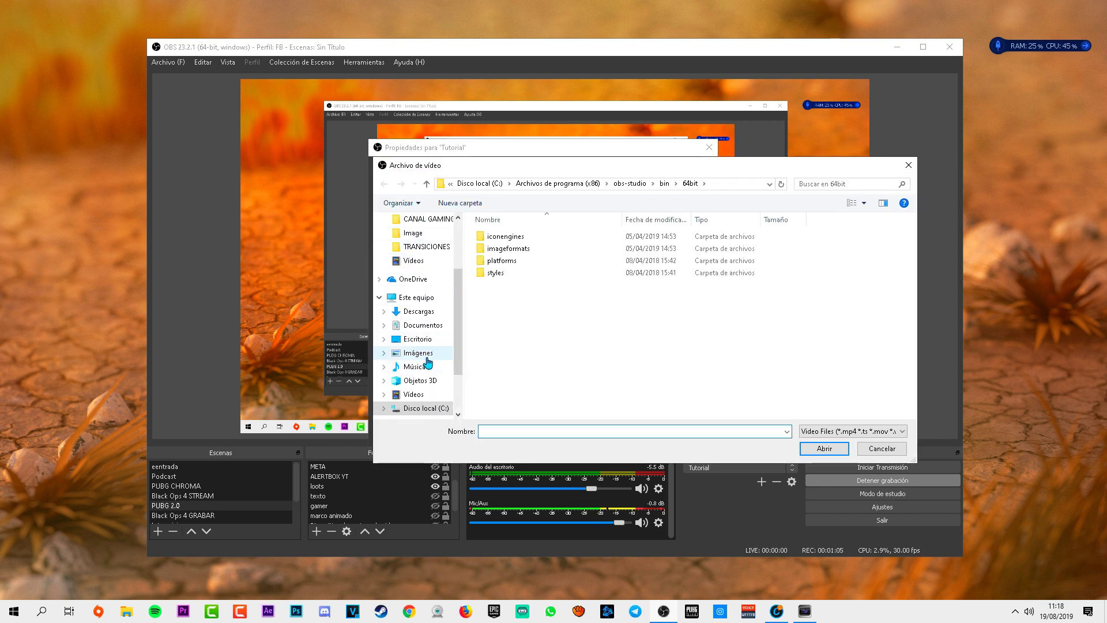
click(418, 339)
scroll(576, 323, down, 3)
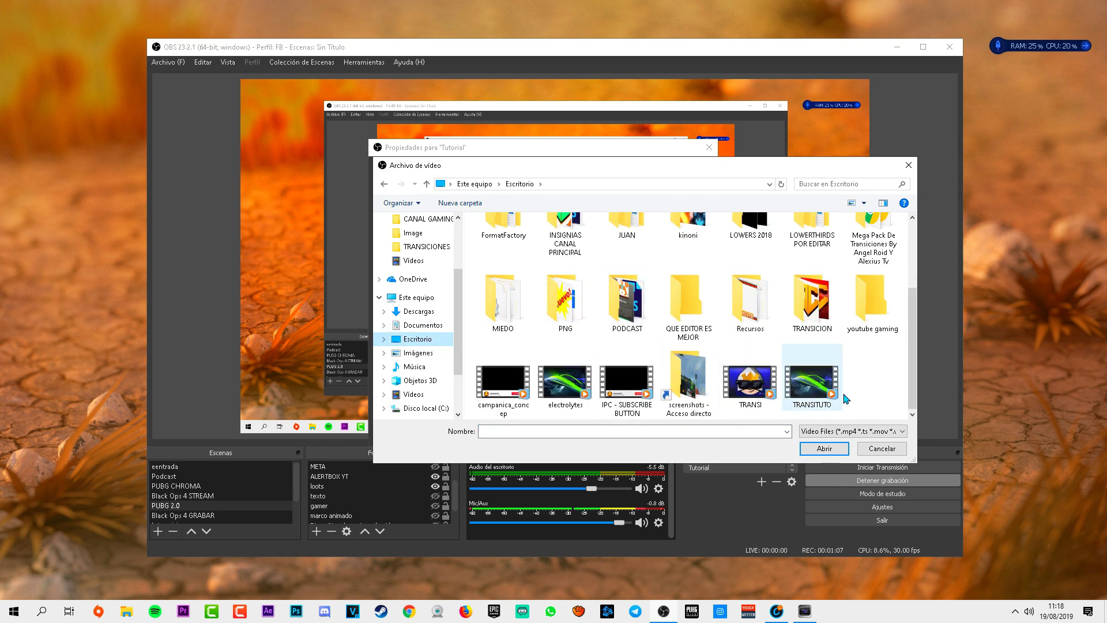
click(819, 402)
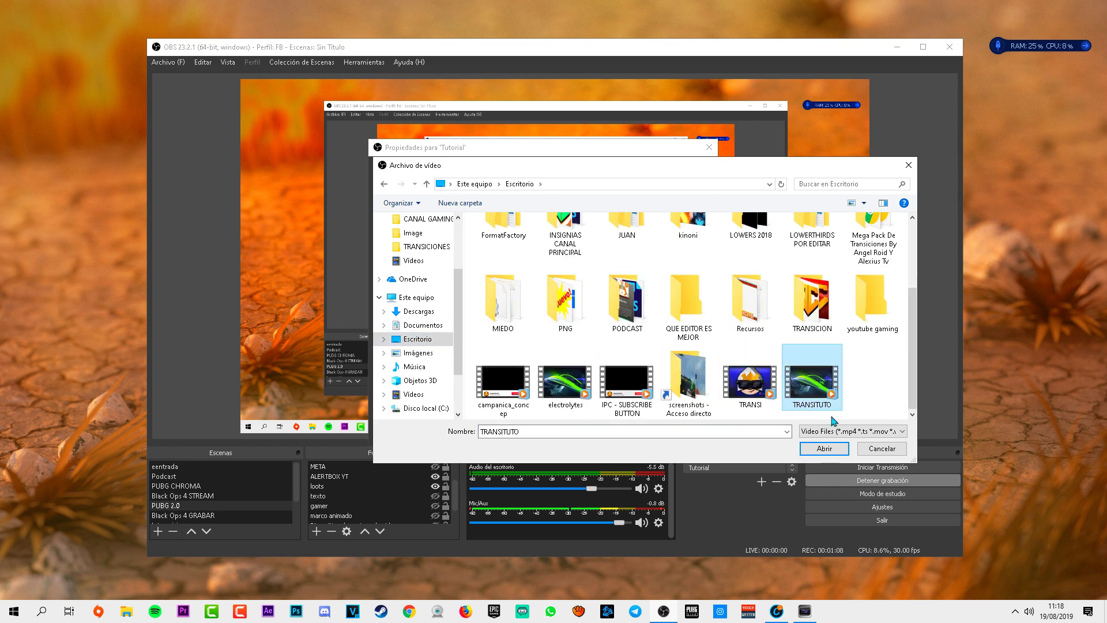
click(824, 448)
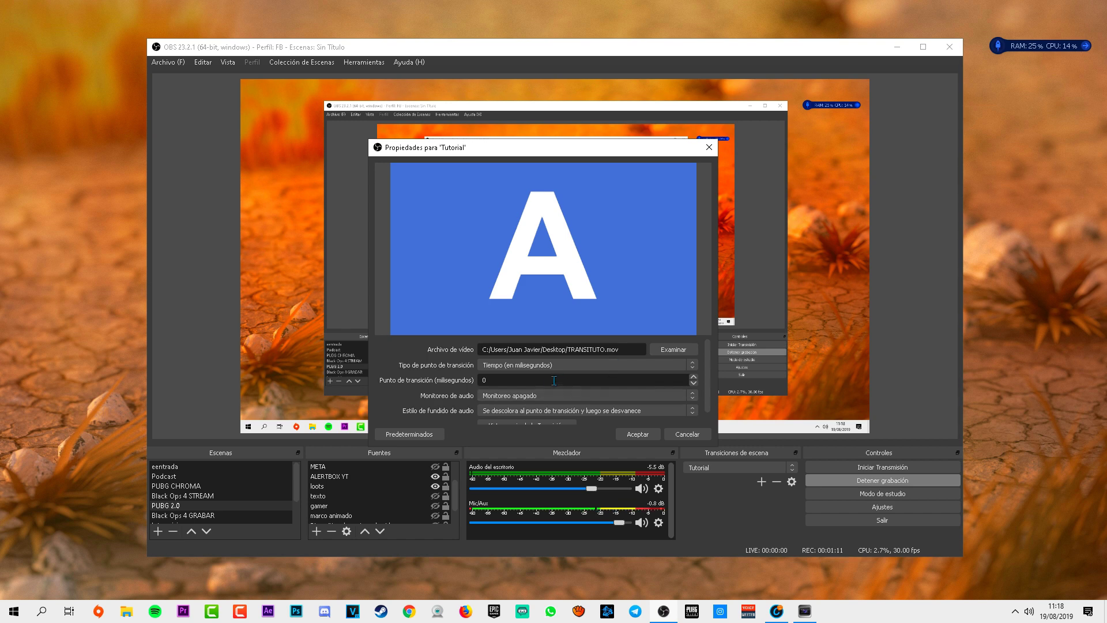
scroll(542, 393, down, 1)
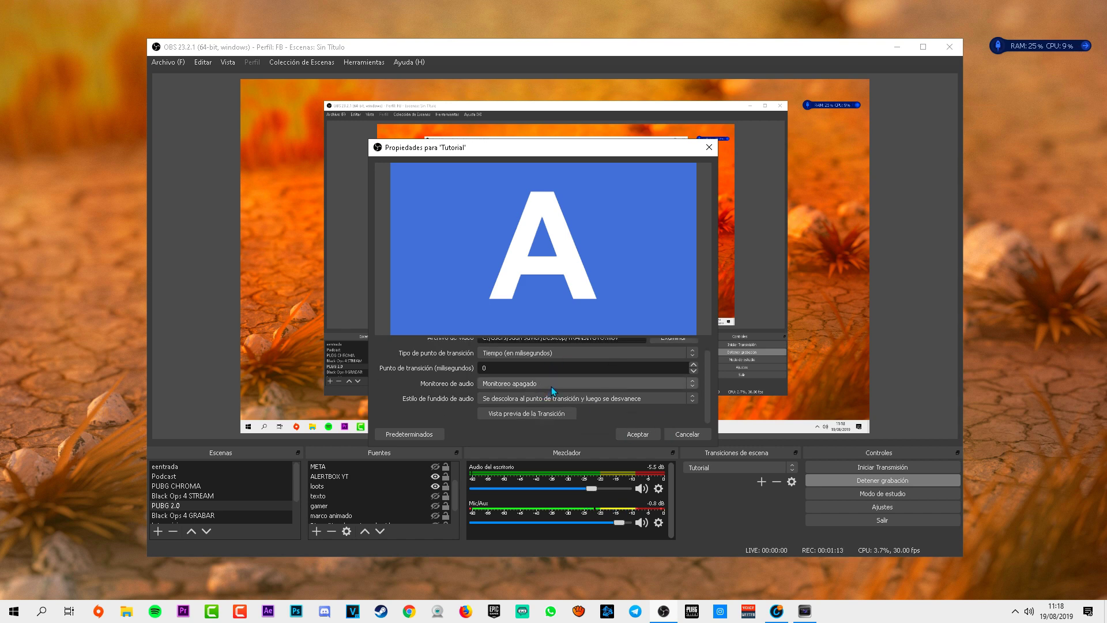
scroll(552, 391, up, 1)
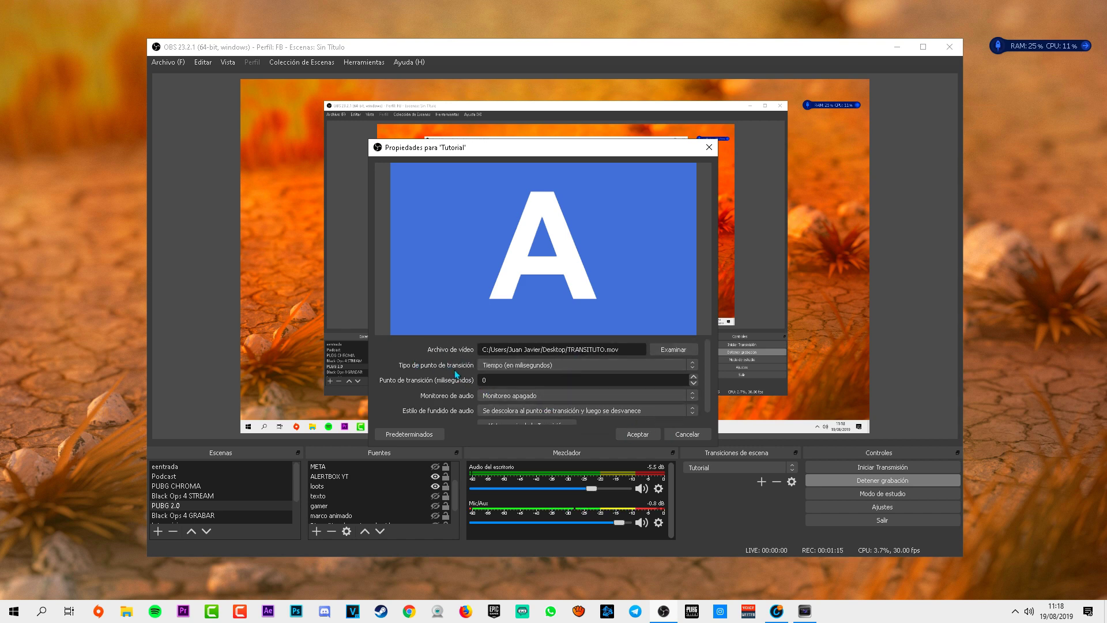
click(527, 370)
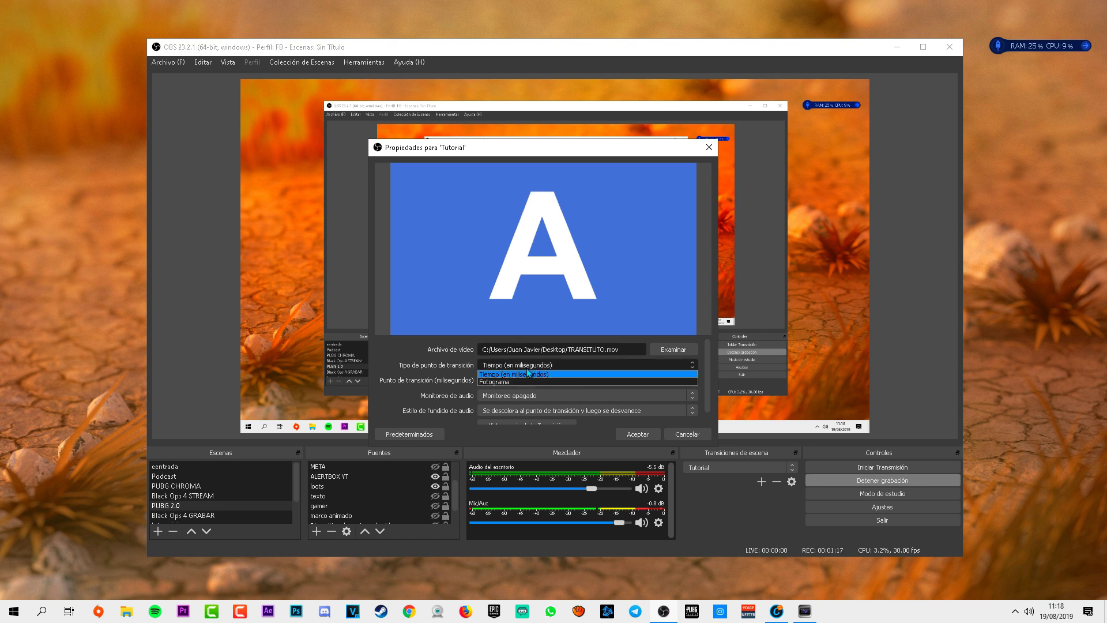
click(527, 370)
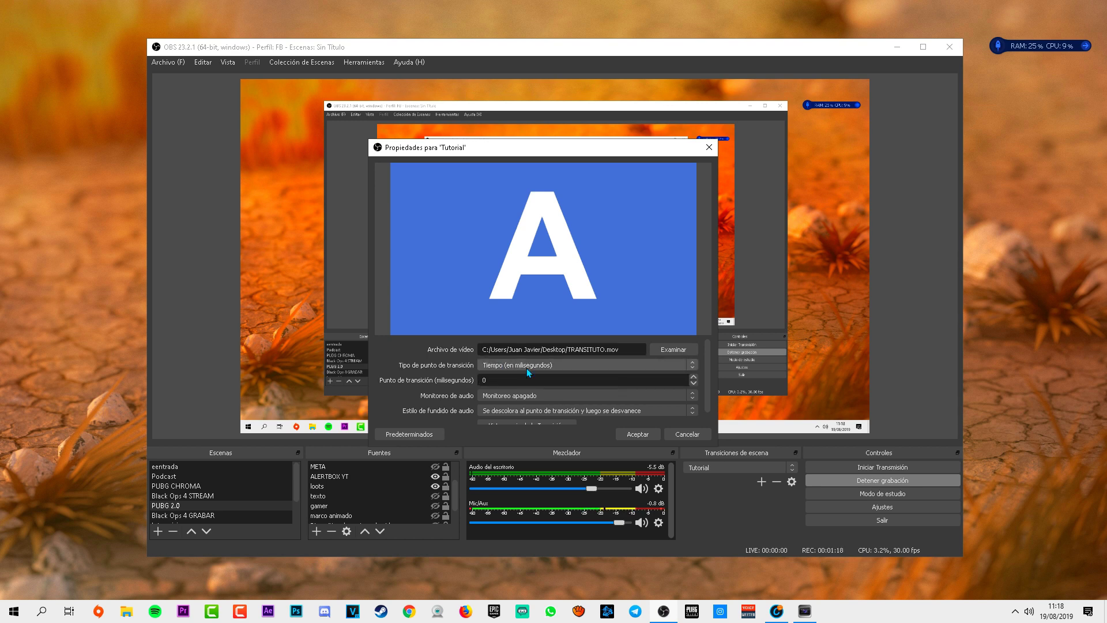
click(637, 434)
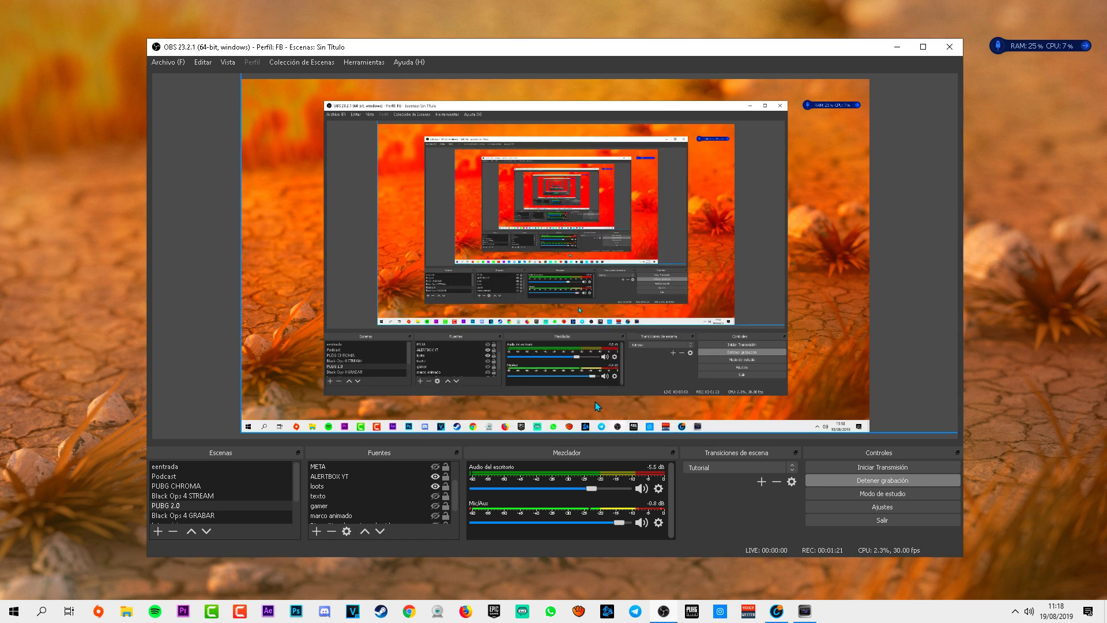